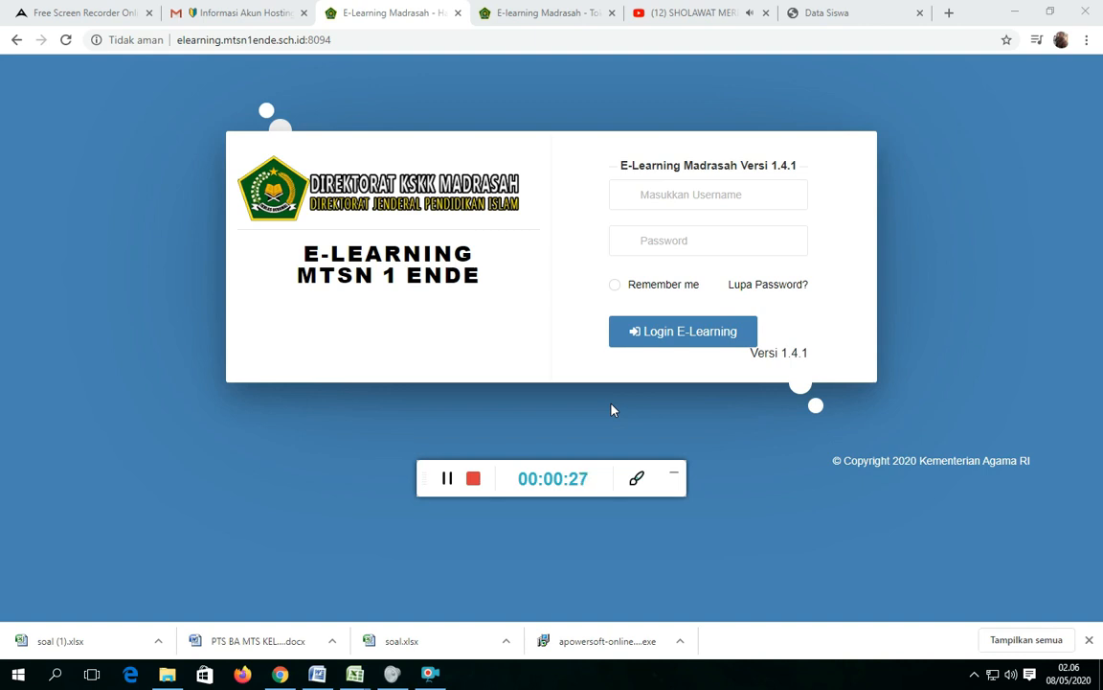
pyautogui.click(674, 478)
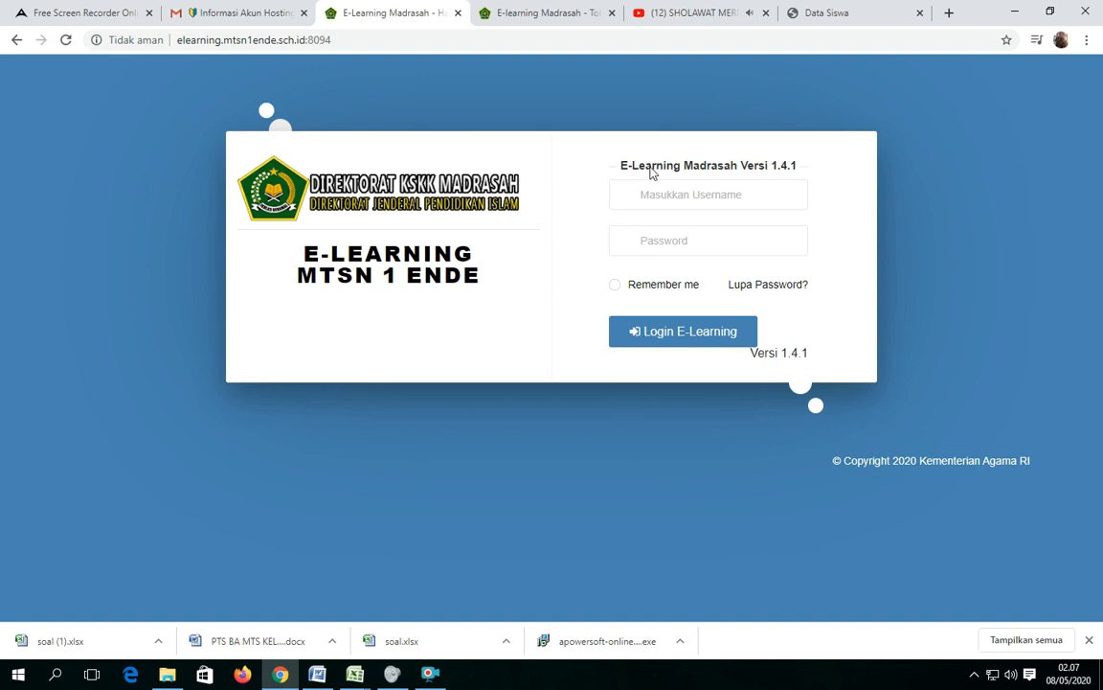
# Log in with the saved teacher username and the account password, dismissing the password warning and skipping the welcome tour.
pyautogui.click(646, 196)
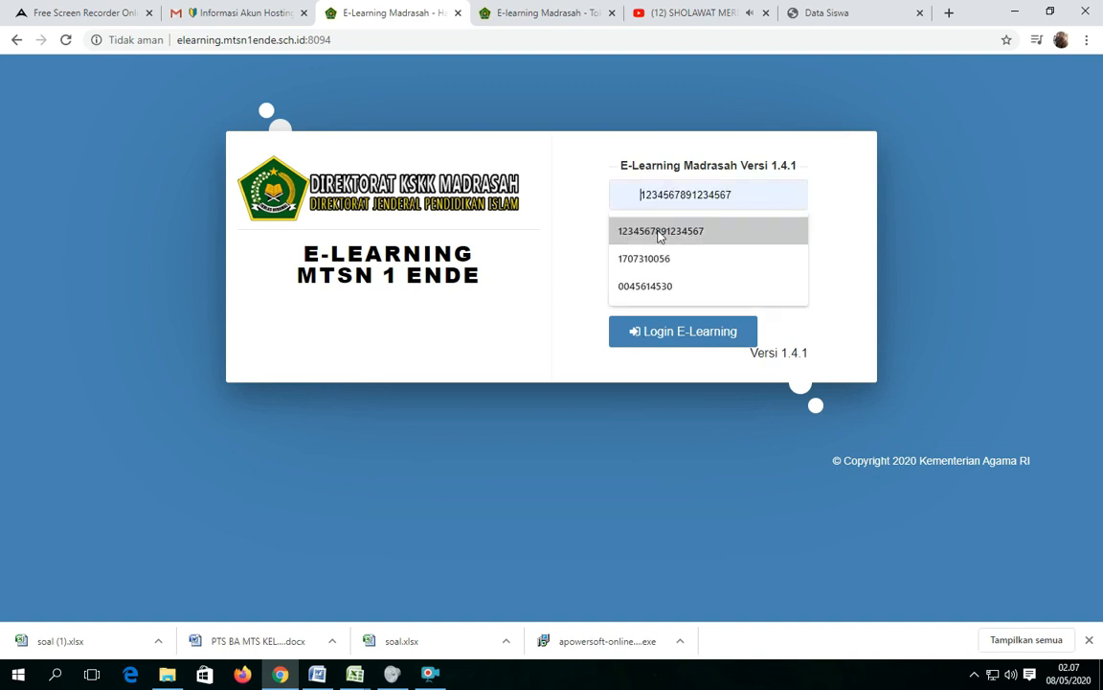
pyautogui.click(635, 230)
pyautogui.click(655, 240)
pyautogui.write('12345')
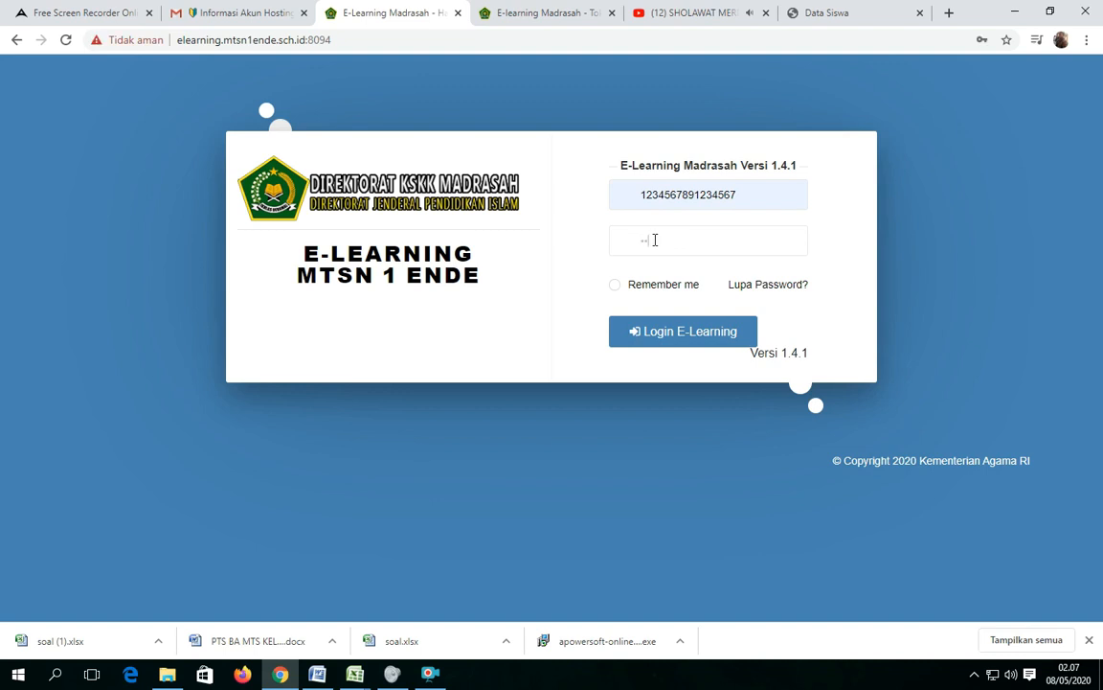
pyautogui.press('Return')
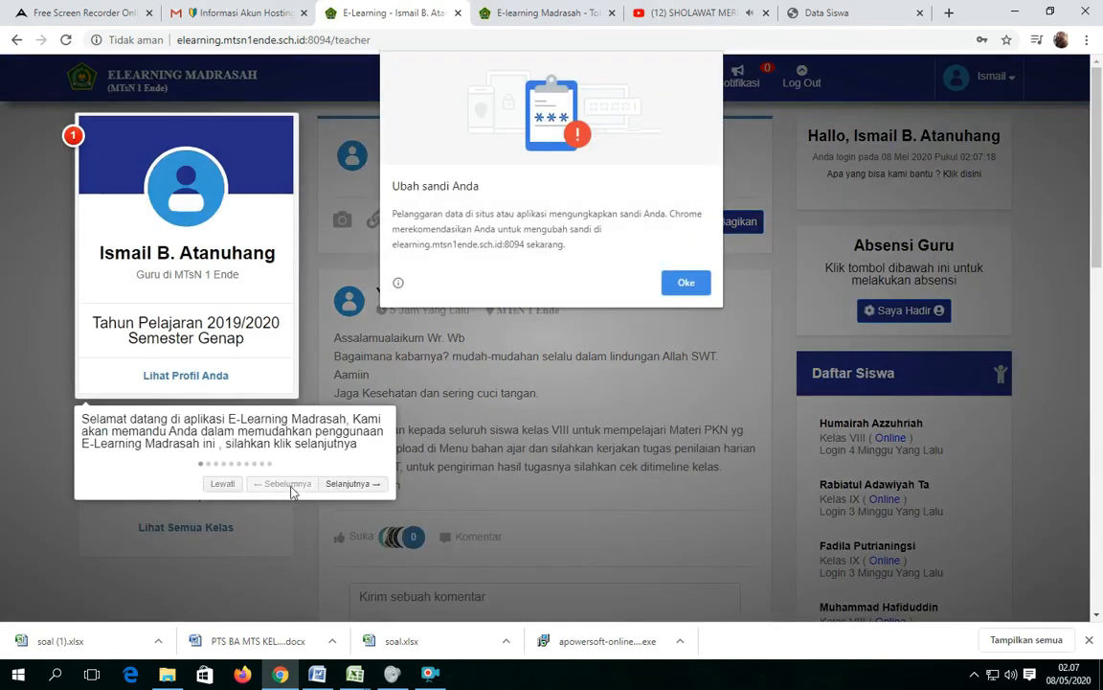
pyautogui.click(688, 280)
pyautogui.click(222, 483)
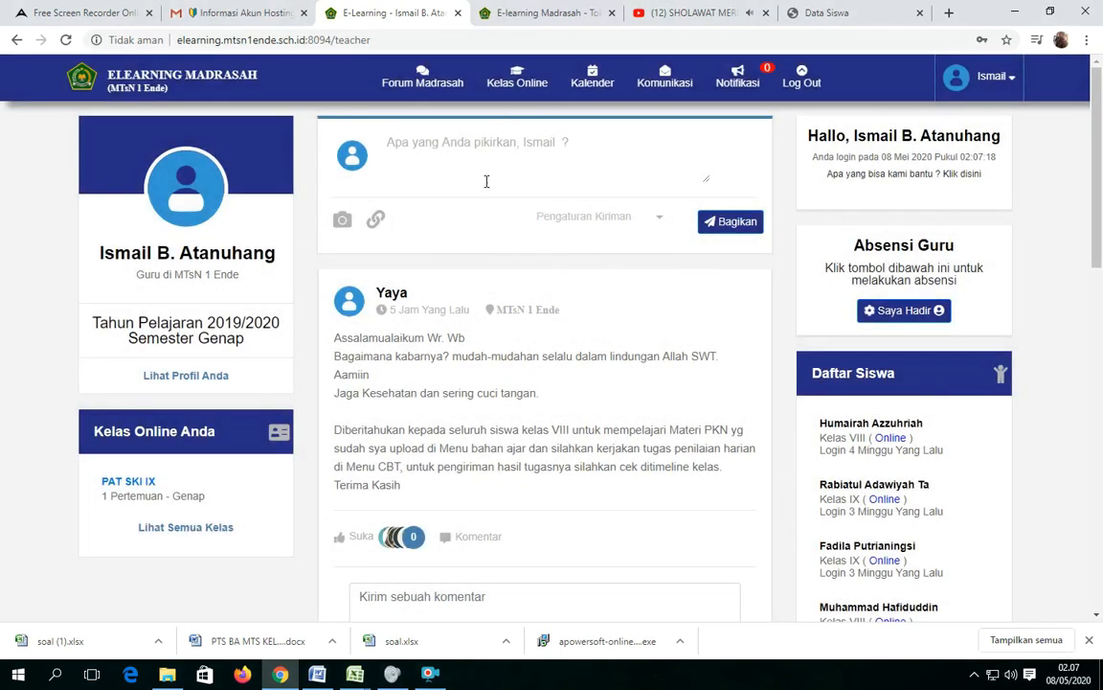
# Start a new online class for Kelas IX with the study group (Rombel) IX F.
pyautogui.click(522, 86)
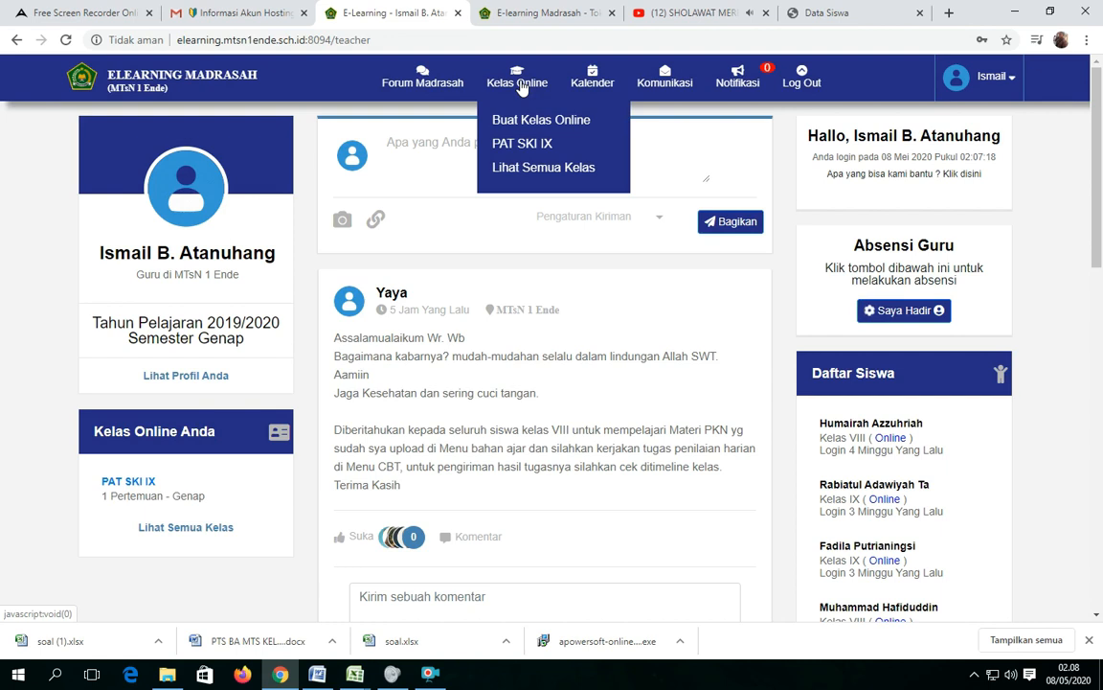
pyautogui.click(542, 127)
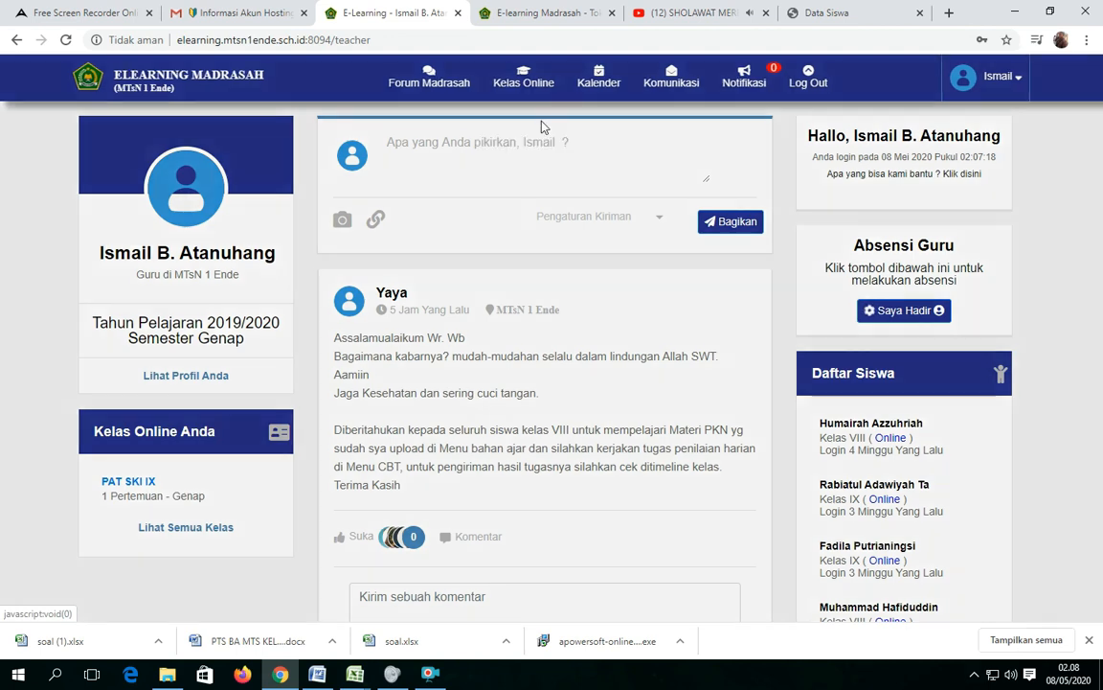
pyautogui.click(539, 147)
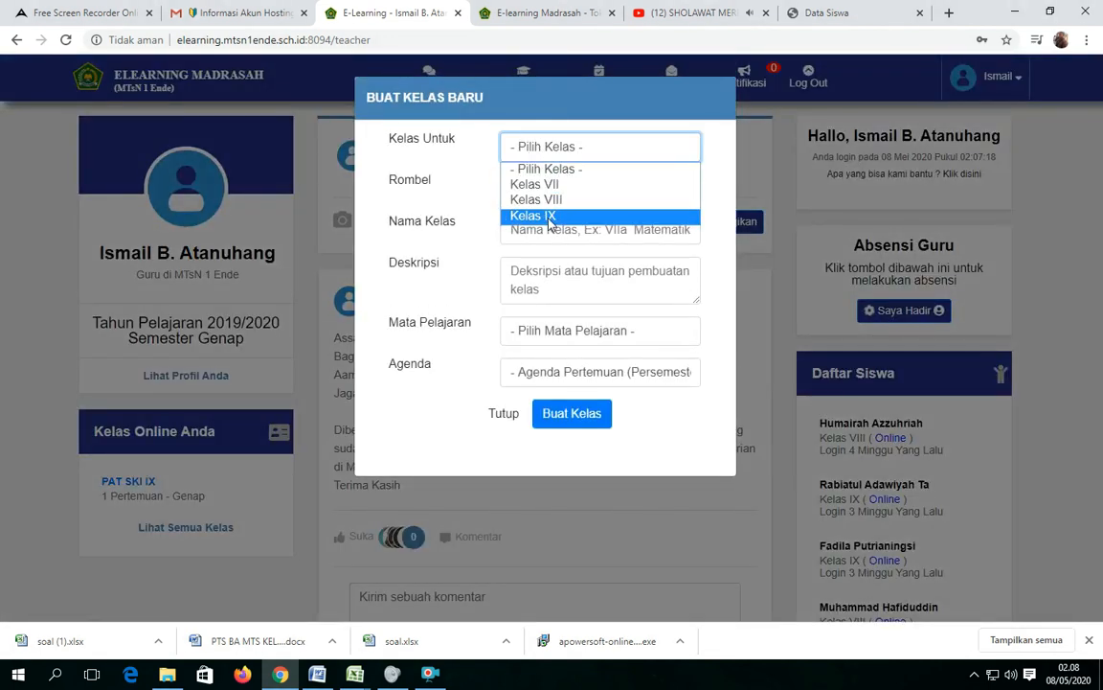
pyautogui.click(513, 214)
pyautogui.click(532, 193)
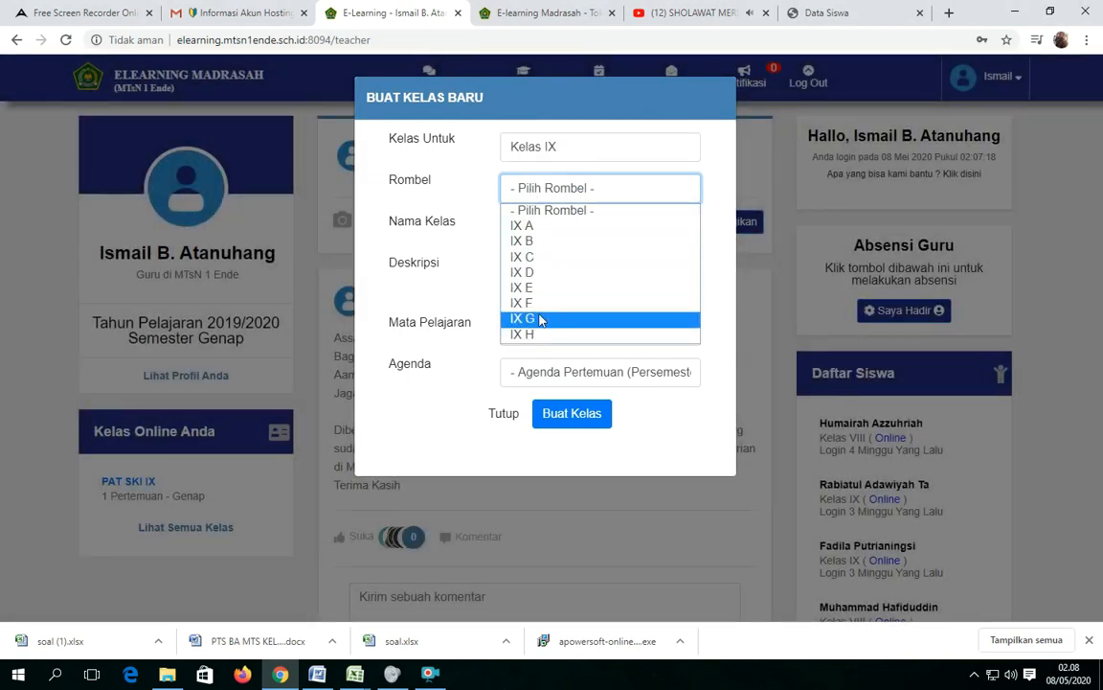
pyautogui.click(540, 303)
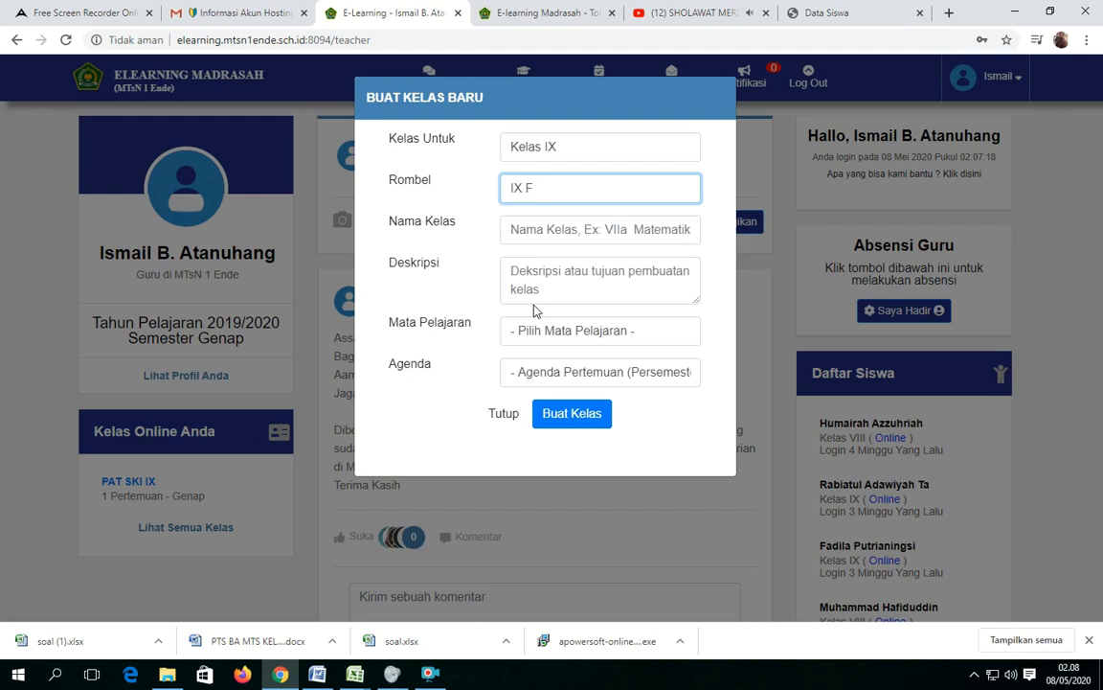
# Name the new class "PAT SKI IX F".
pyautogui.click(529, 230)
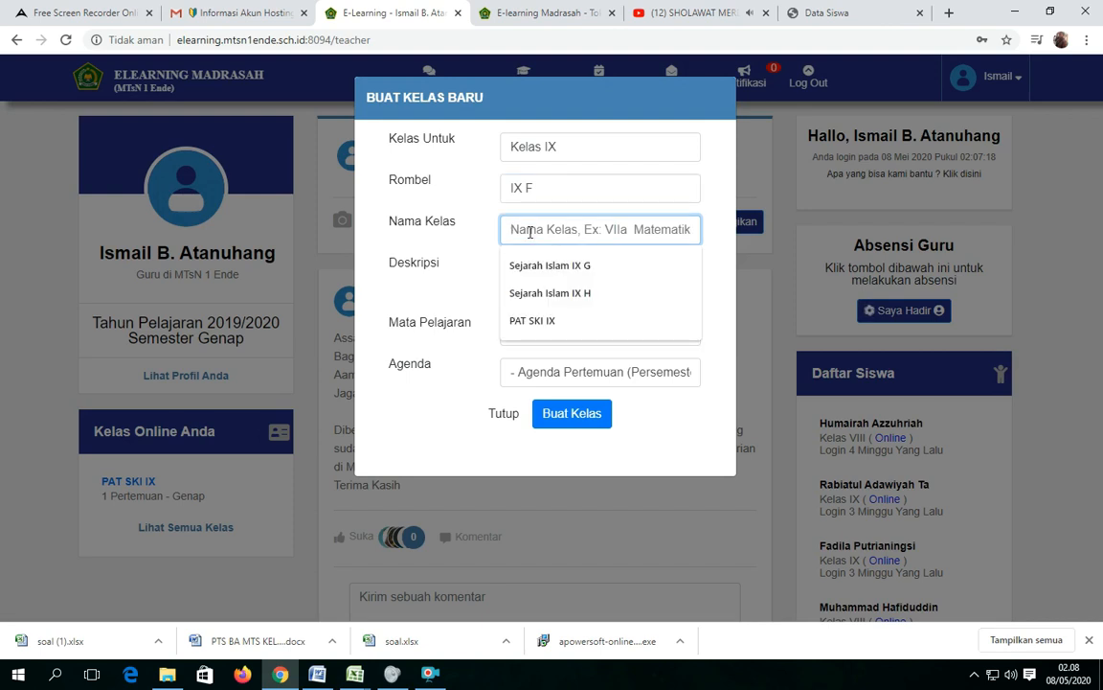
pyautogui.write('PA')
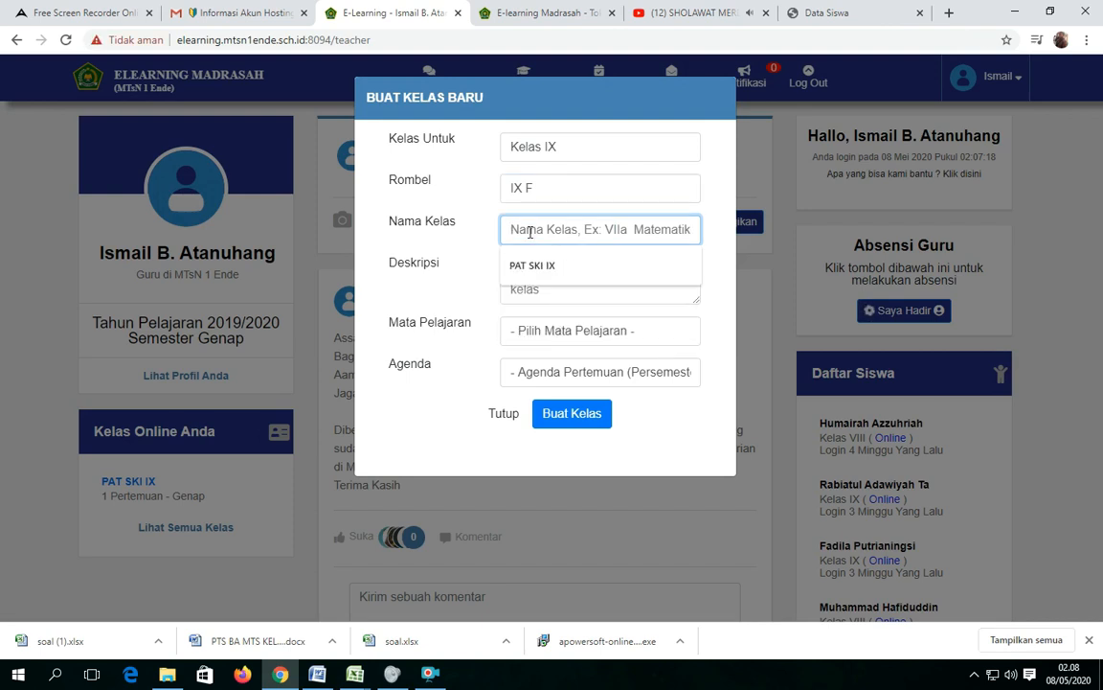
pyautogui.write('T')
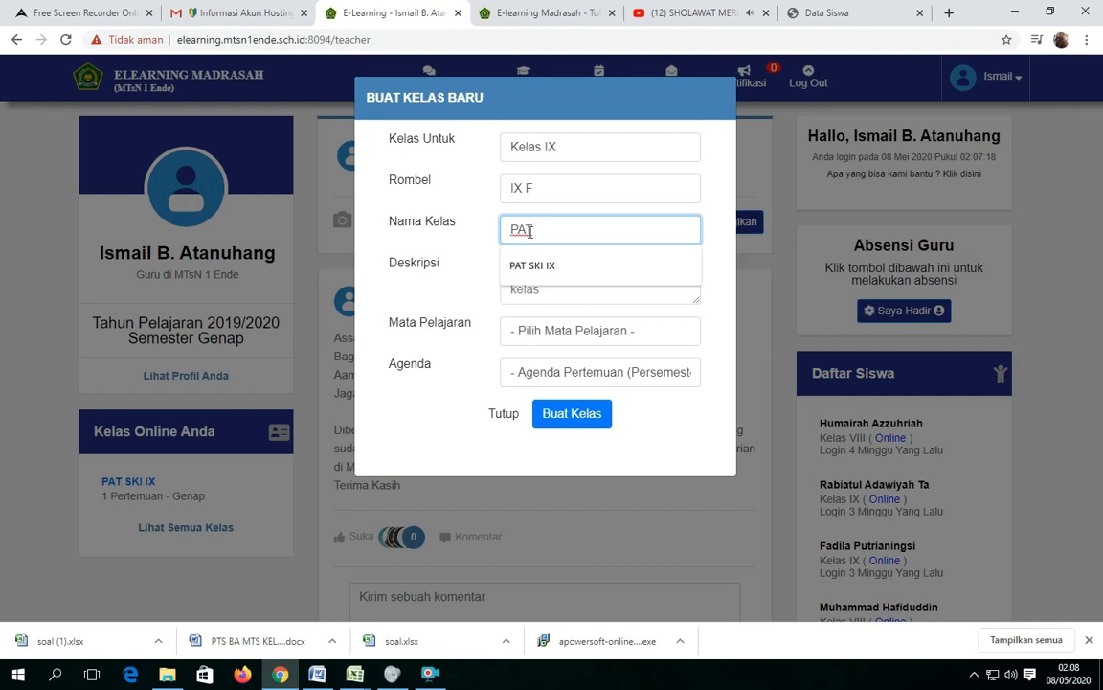
pyautogui.write(' SKI IX F')
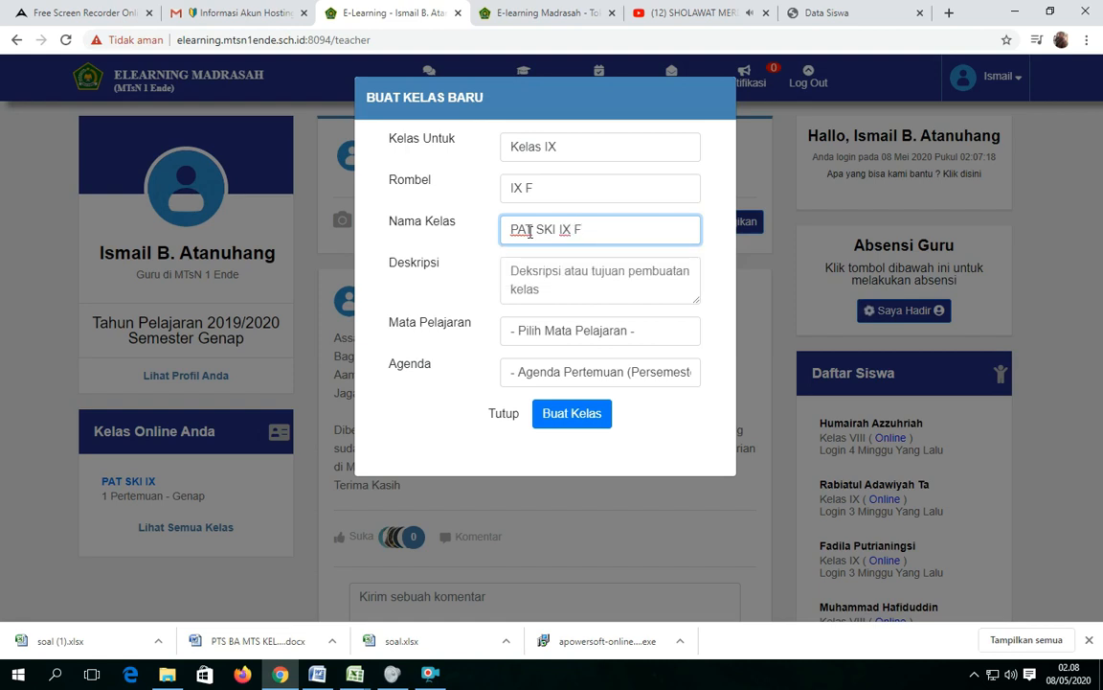
# Enter "Ujian Akhir Semester" as the new class's description.
pyautogui.click(547, 274)
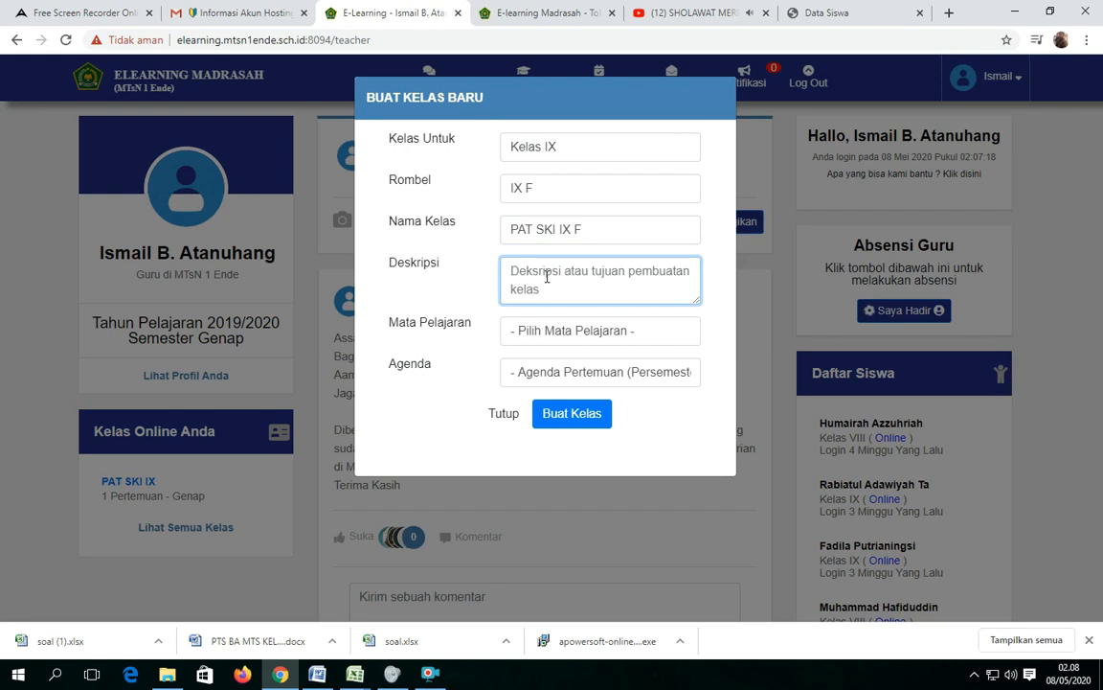
pyautogui.write('P')
pyautogui.press('BackSpace')
pyautogui.write('Uji')
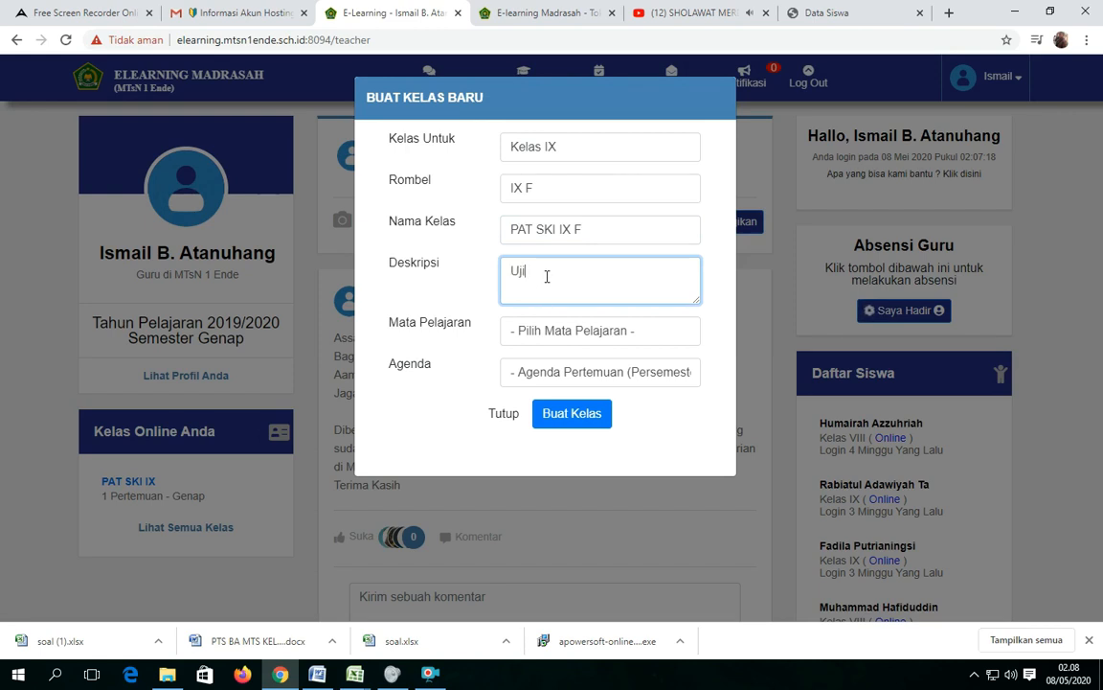
pyautogui.write('an Akhis')
pyautogui.press('BackSpace')
pyautogui.press('BackSpace')
pyautogui.write('r Semester')
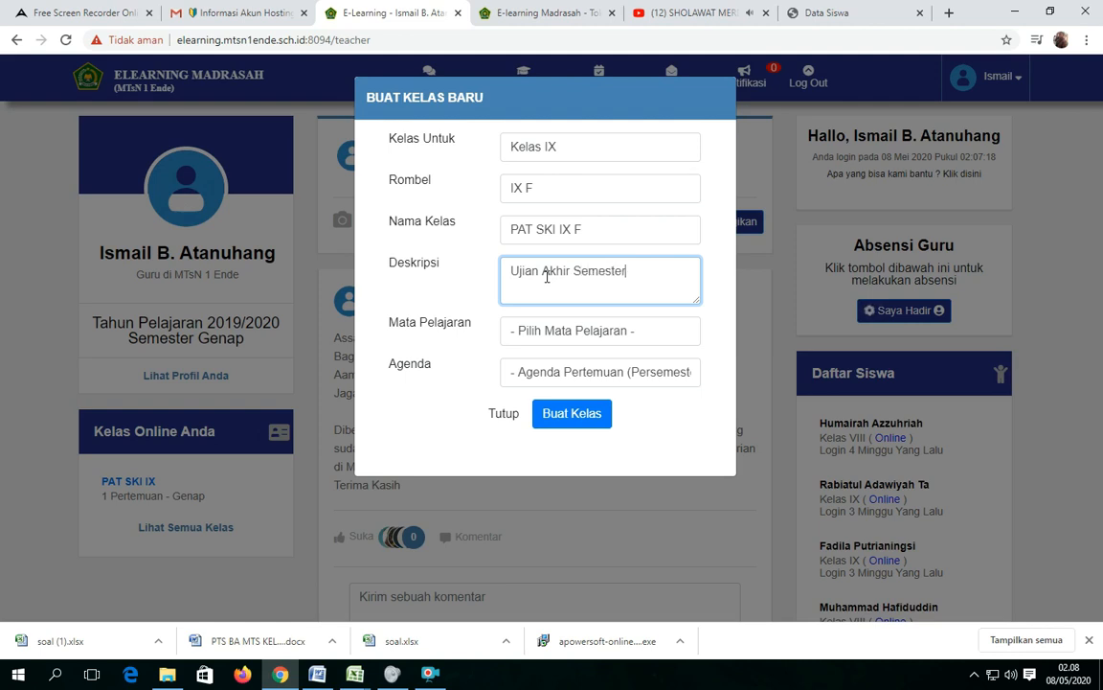
# Set the subject to Sejarah Kebudayaan Islam and the meeting agenda to 1, and create the class.
pyautogui.click(566, 333)
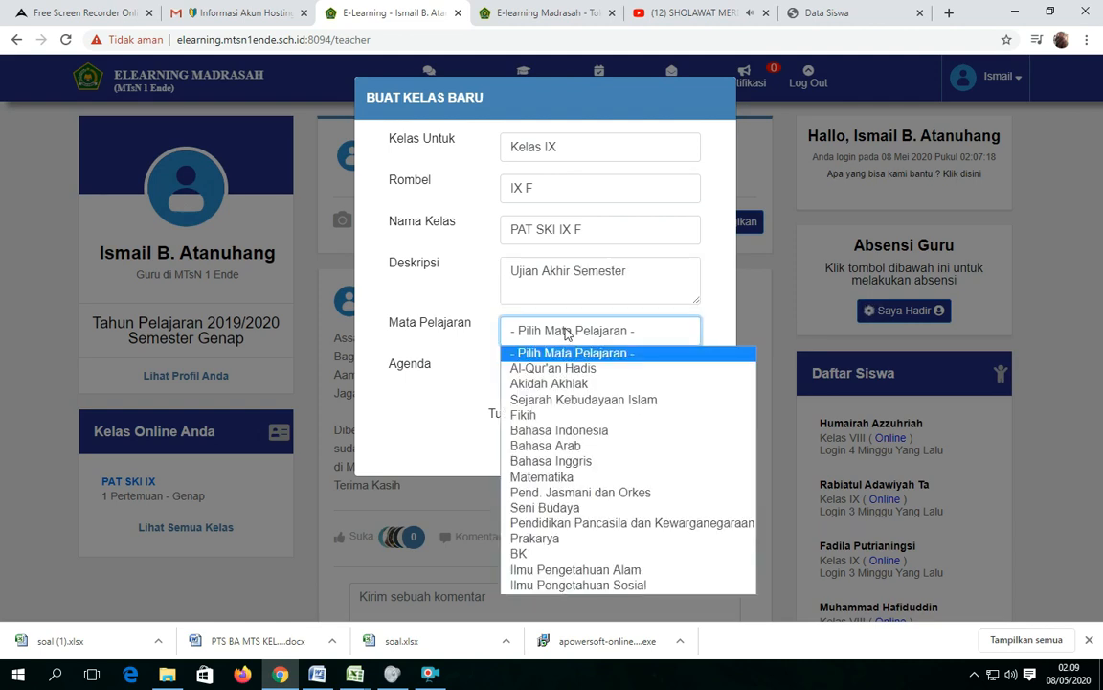
pyautogui.click(575, 400)
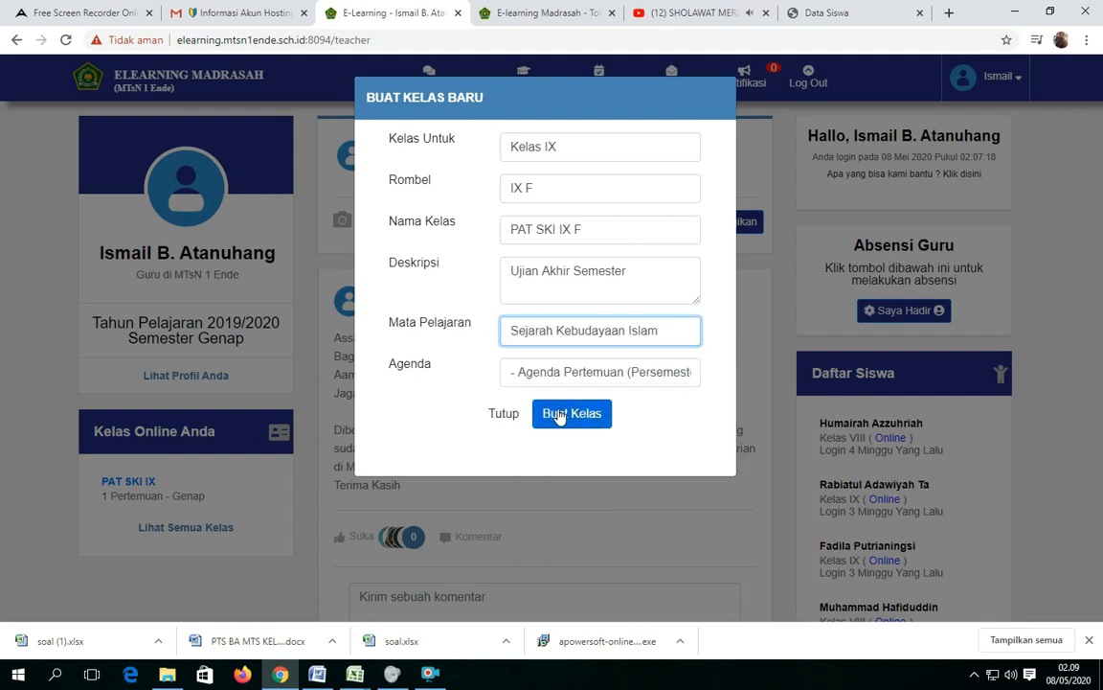
pyautogui.click(556, 379)
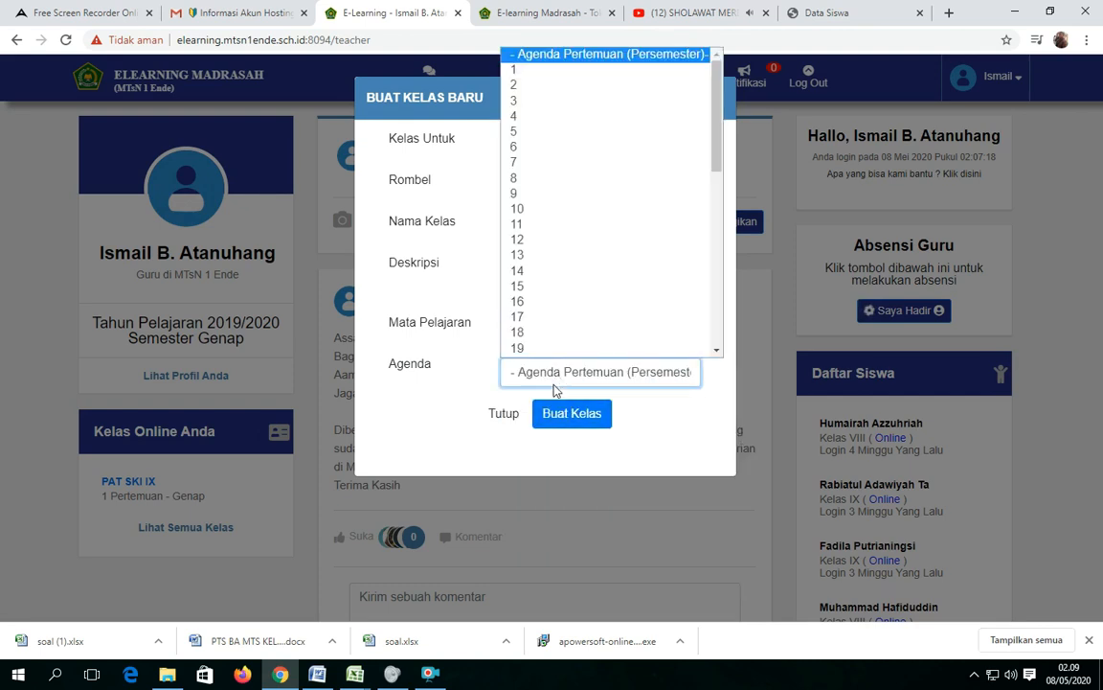
pyautogui.click(522, 75)
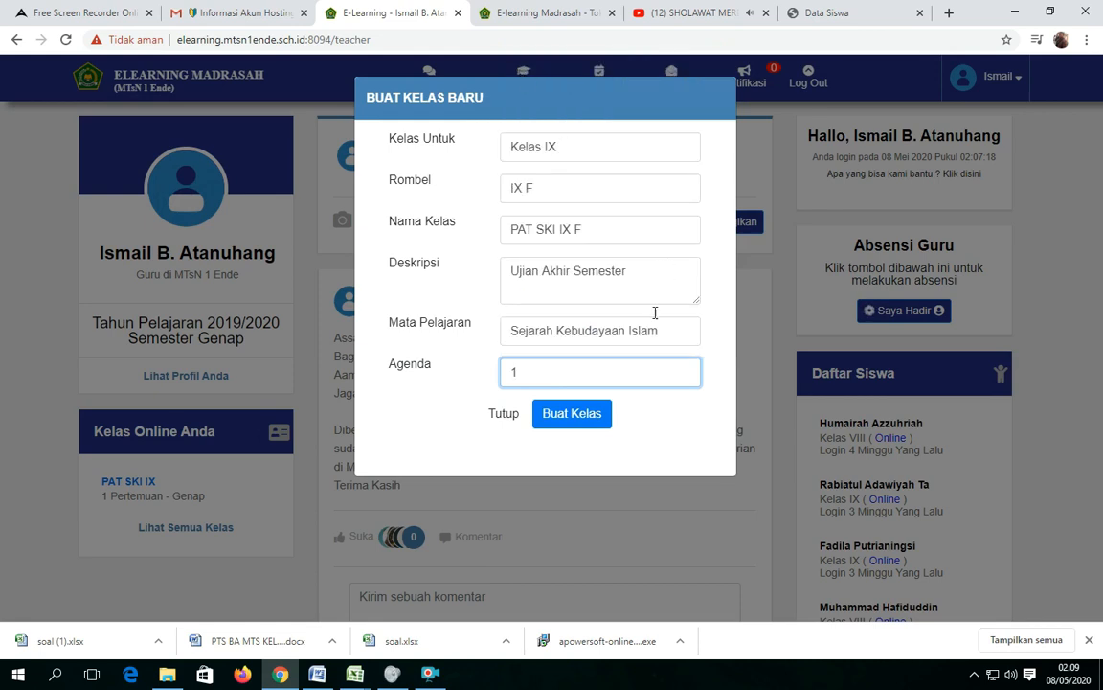
pyautogui.click(575, 414)
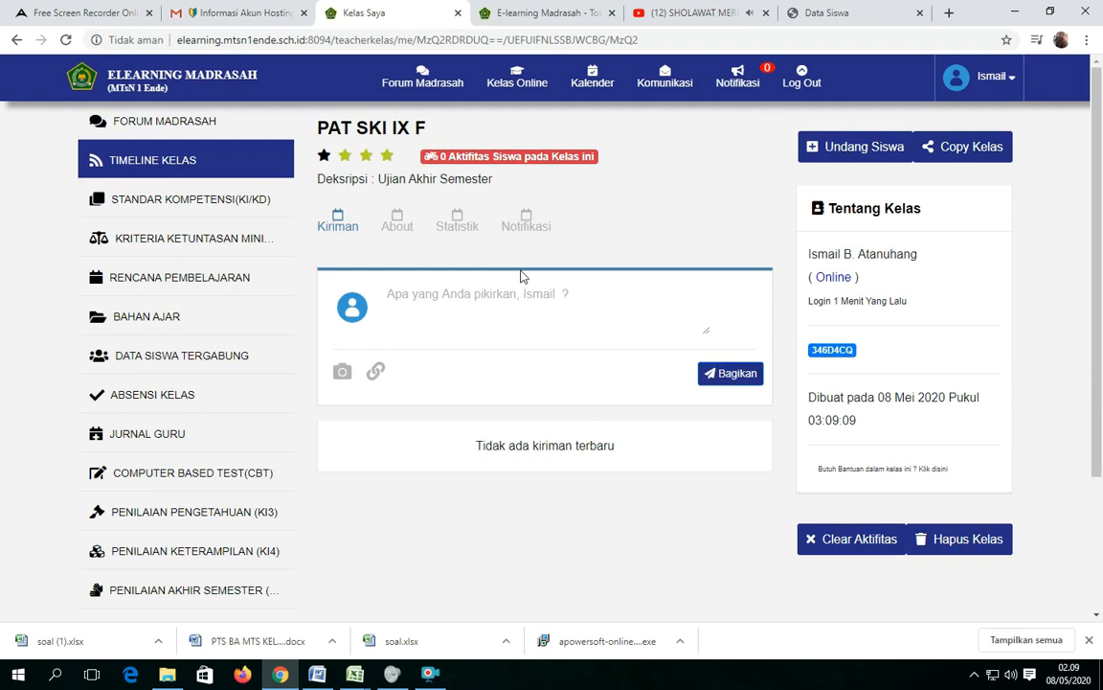
# Start a new computer-based test in the PAT SKI IX F class with the exam type Penilaian Akhir Semester.
pyautogui.click(211, 482)
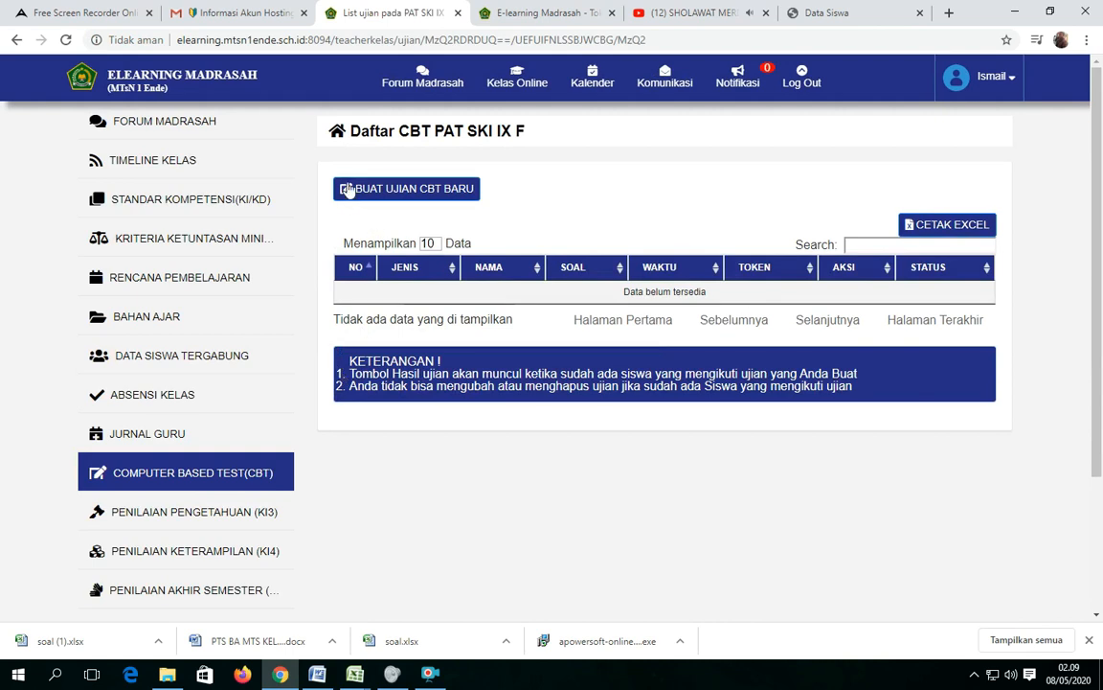
pyautogui.click(420, 189)
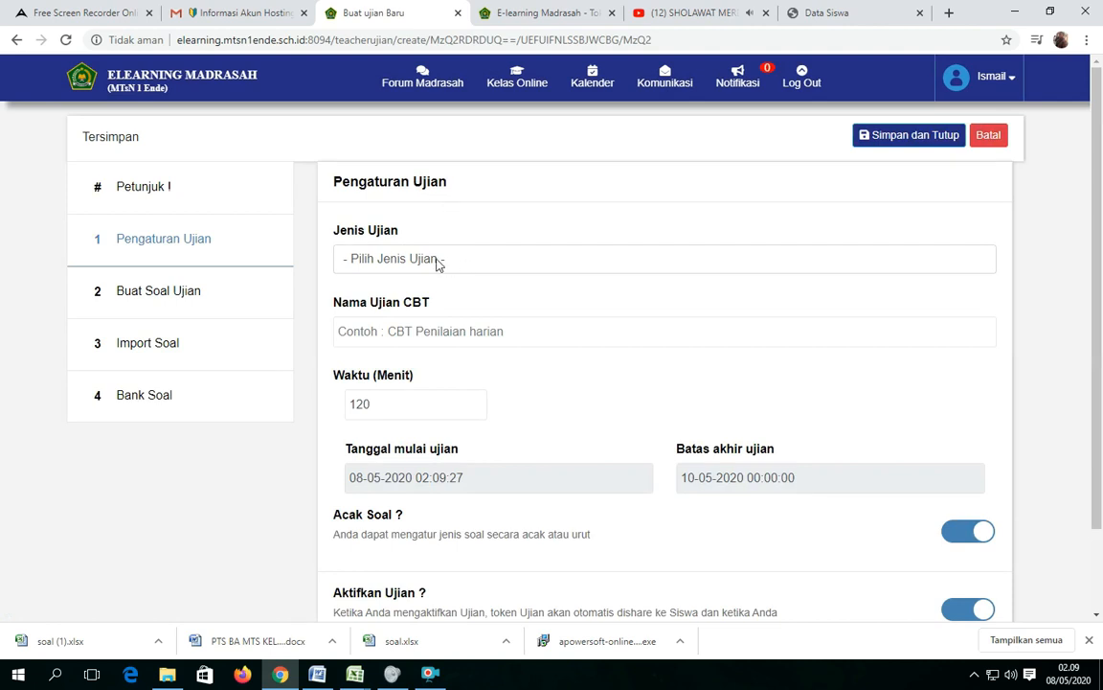
pyautogui.click(406, 259)
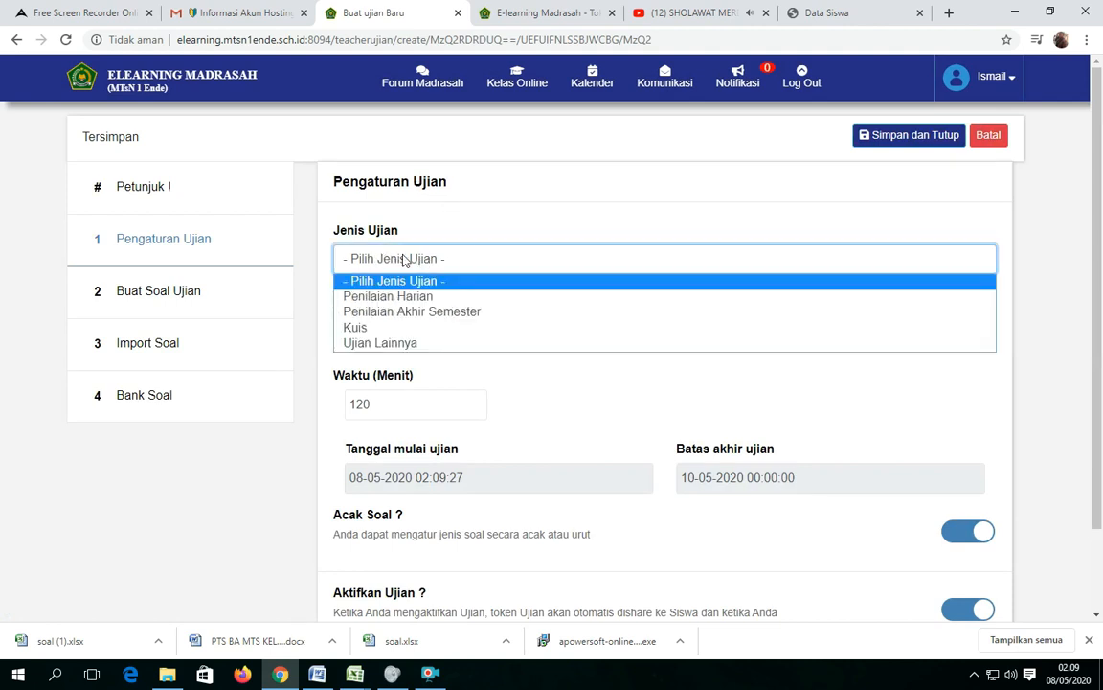
pyautogui.click(419, 314)
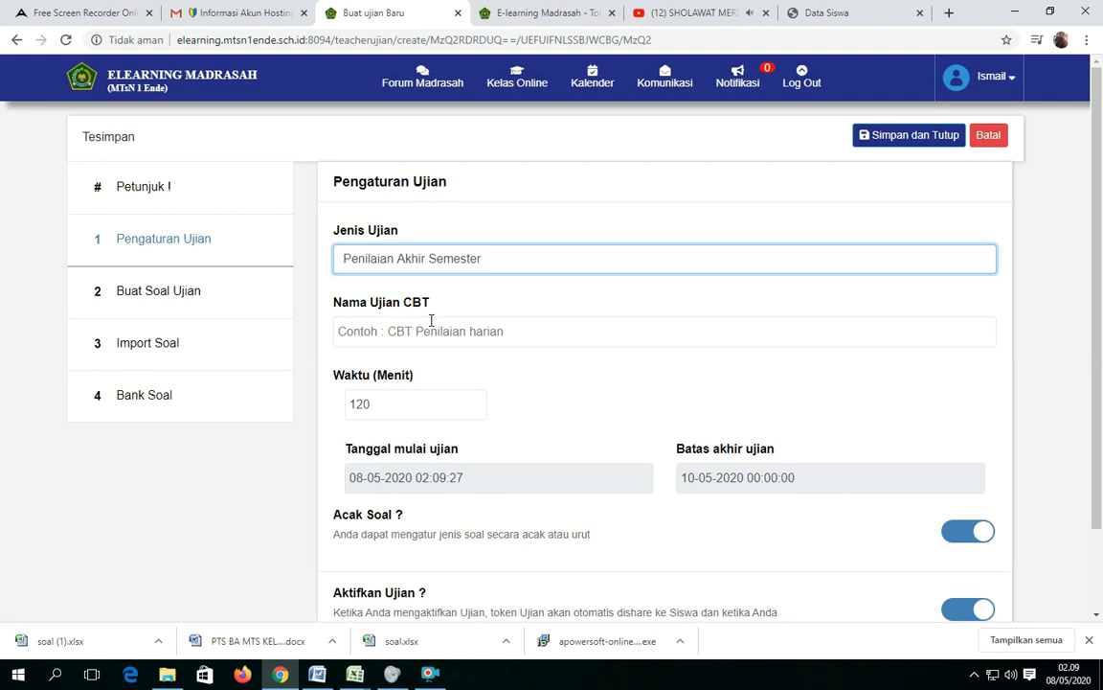
# Name the CBT exam "PAT SKI IX".
pyautogui.click(415, 332)
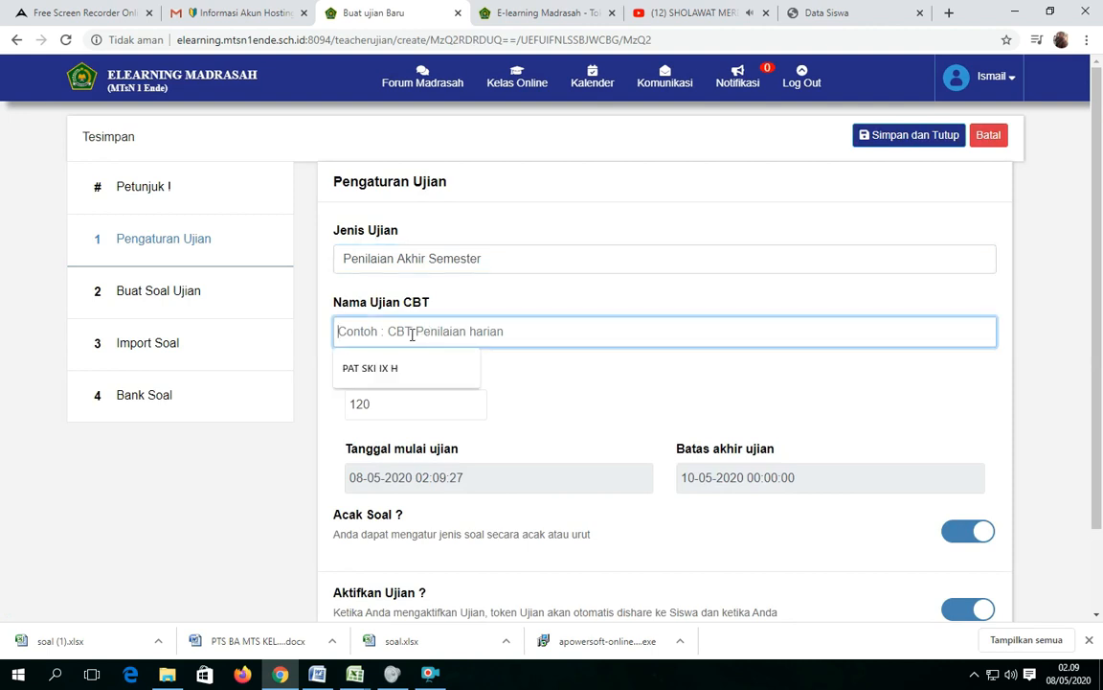
pyautogui.write('P')
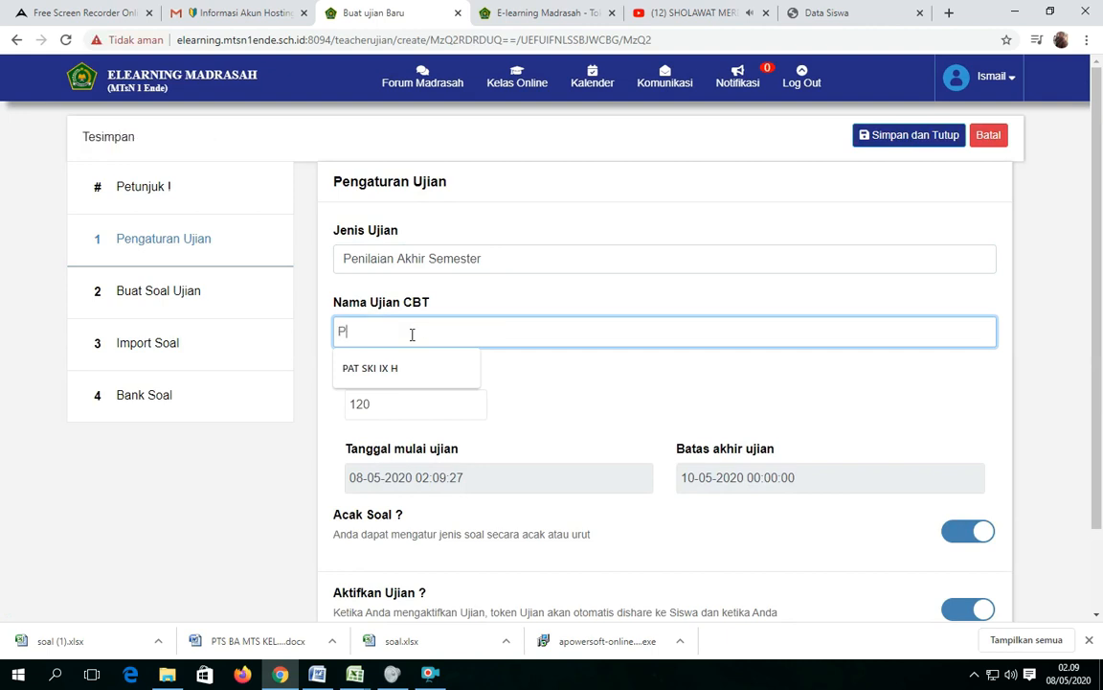
pyautogui.write('AT SKI IX Fi')
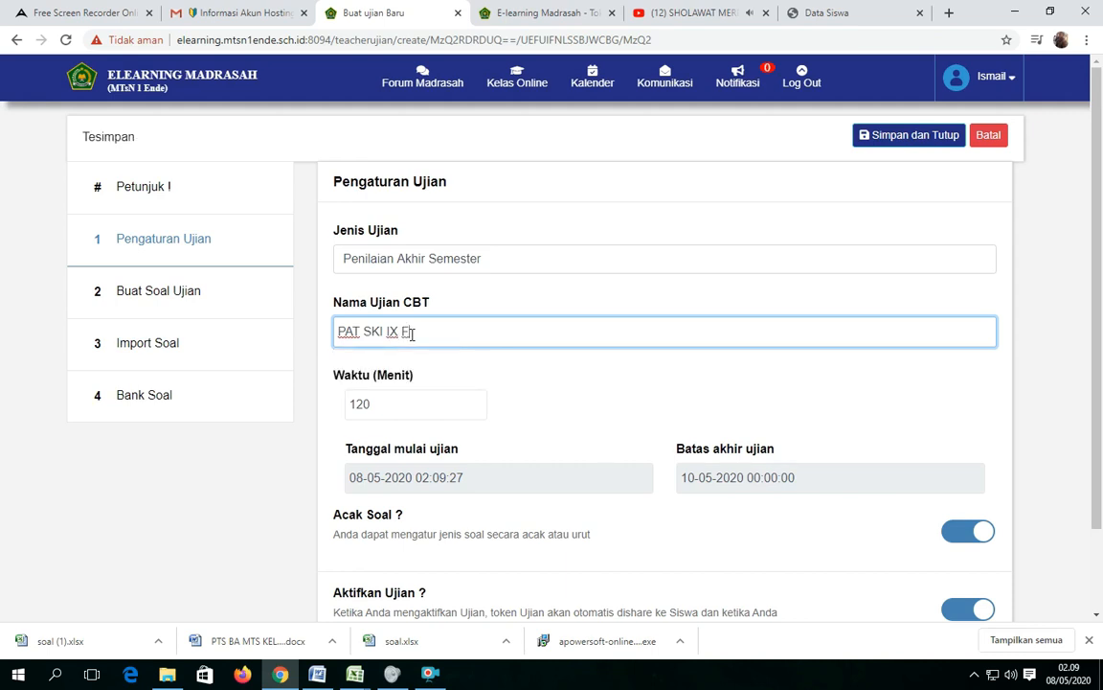
pyautogui.press('BackSpace')
pyautogui.press('BackSpace')
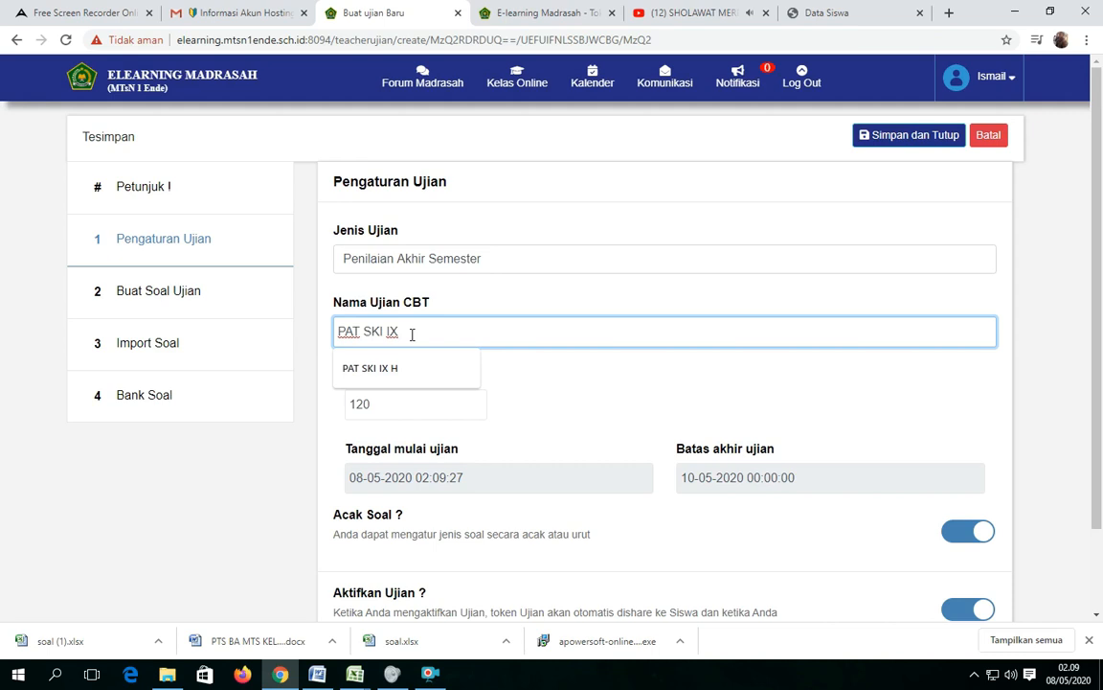
pyautogui.click(508, 385)
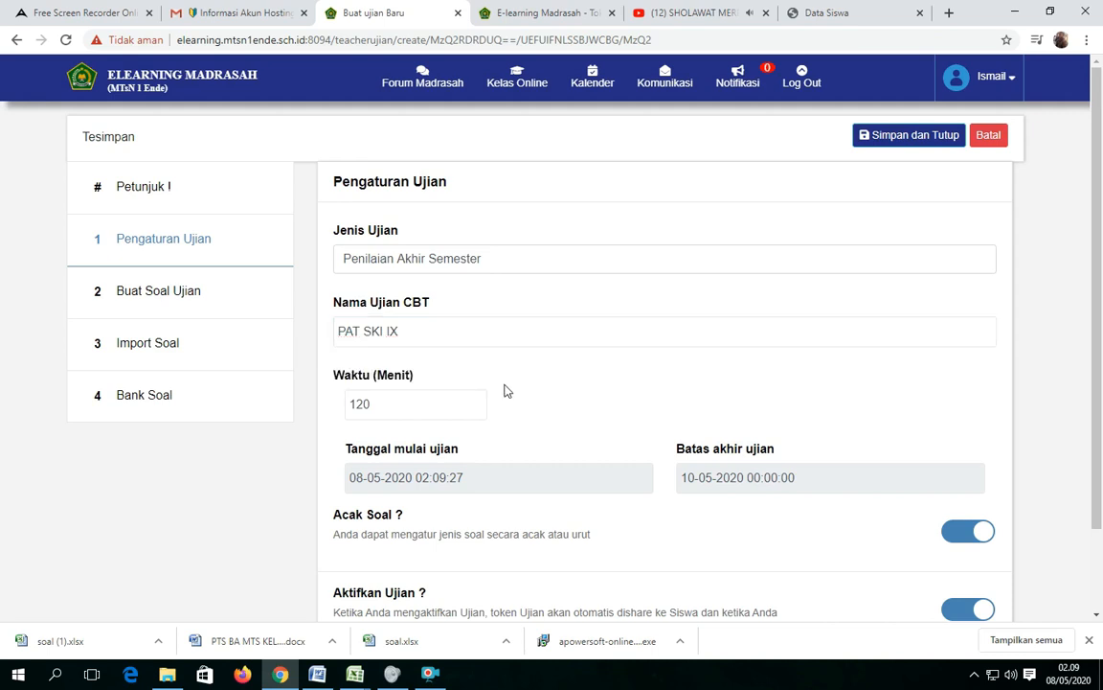
# Set the exam duration to 60 minutes and its start date to 8 May 2020 at 02:09:00.
pyautogui.moveTo(405, 415); pyautogui.dragTo(316, 413)
pyautogui.write('60')
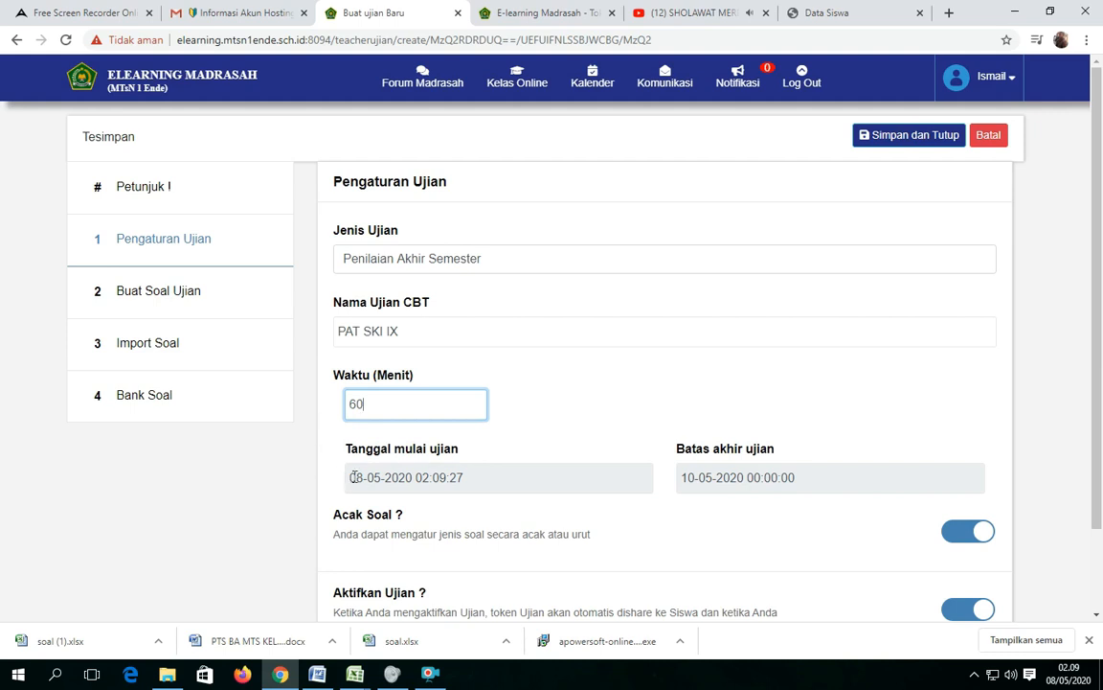
pyautogui.click(393, 481)
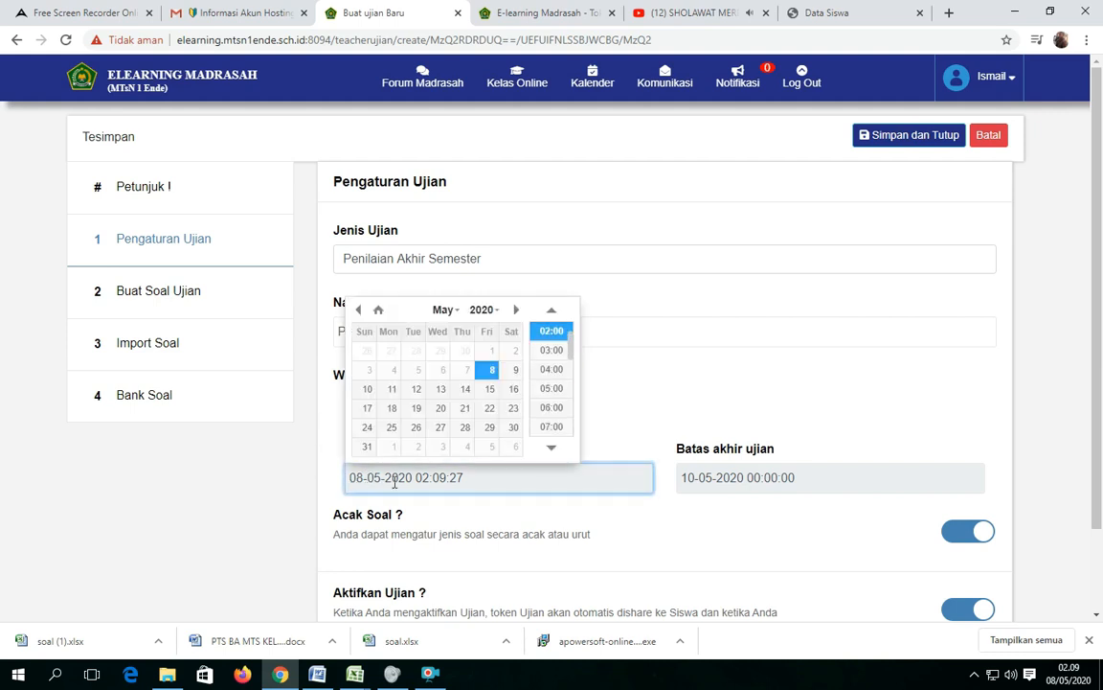
pyautogui.click(491, 373)
# Set the exam's end deadline to 11 May 2020 at 00:00:00.
pyautogui.click(725, 483)
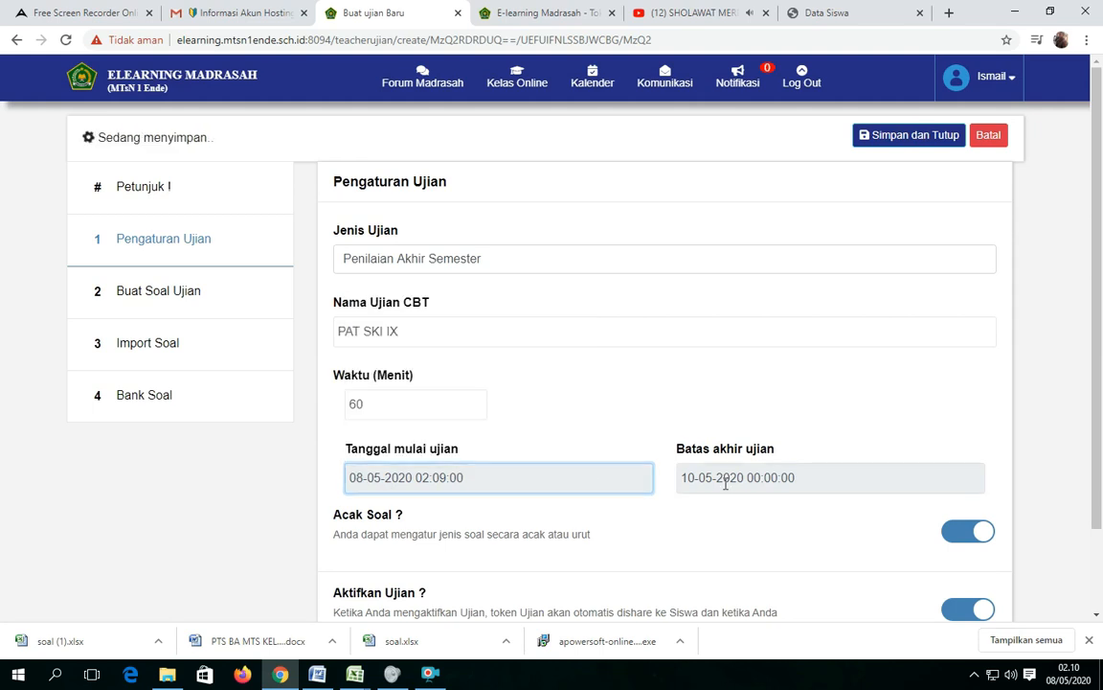
pyautogui.click(725, 484)
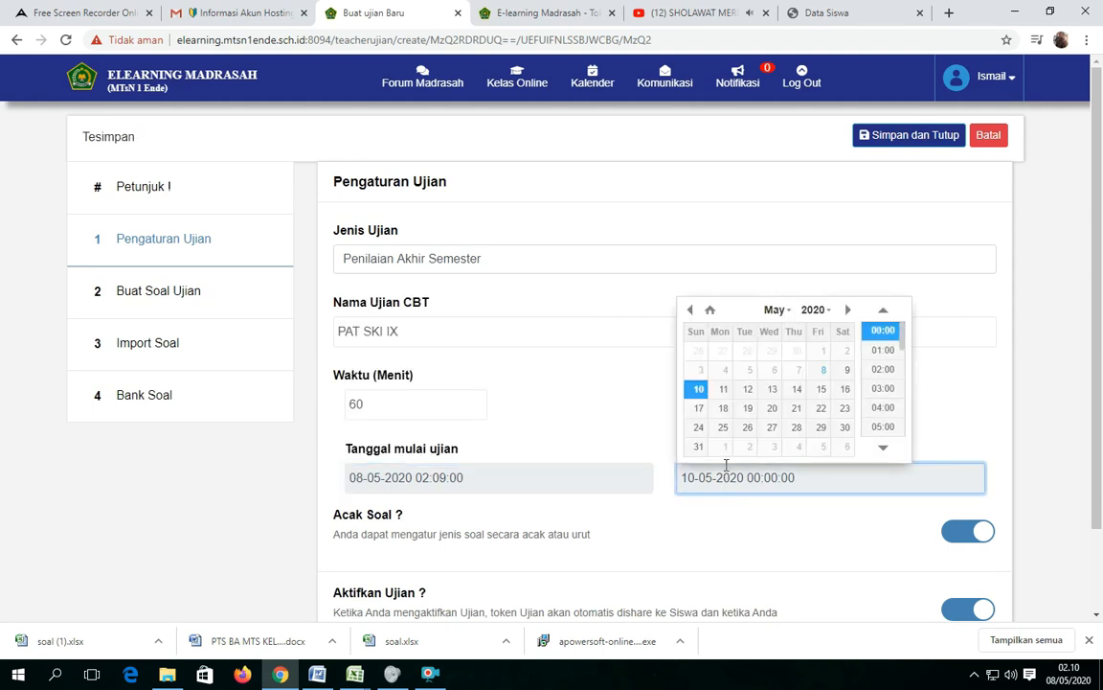
pyautogui.click(723, 392)
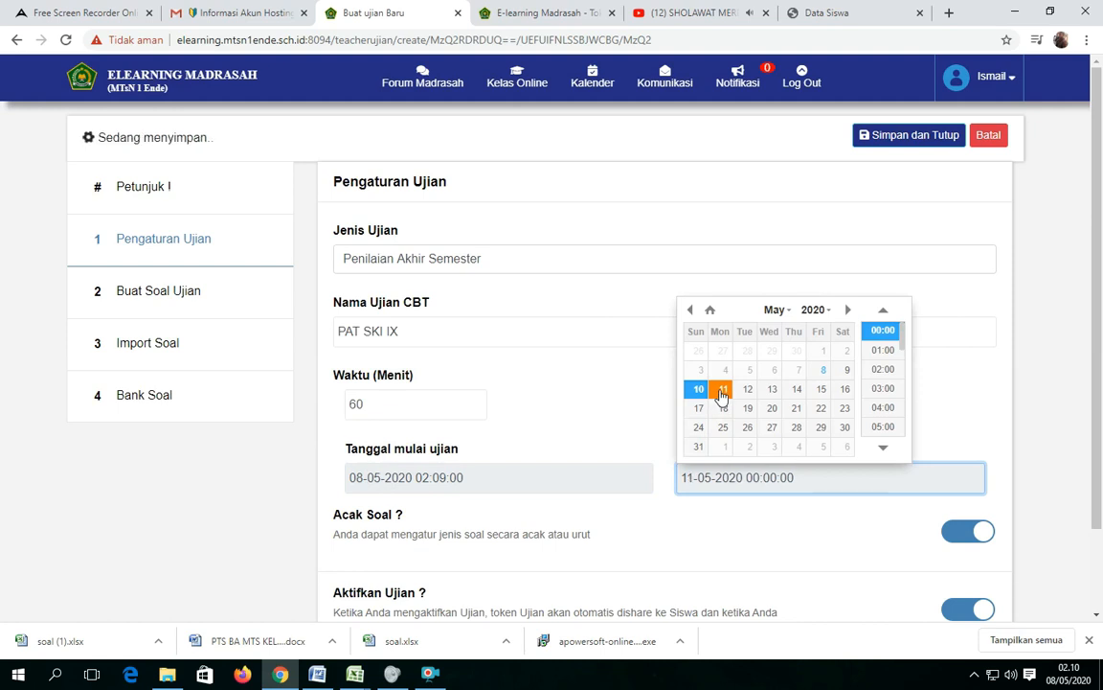
pyautogui.click(968, 415)
pyautogui.scroll(-1, 803, 505)
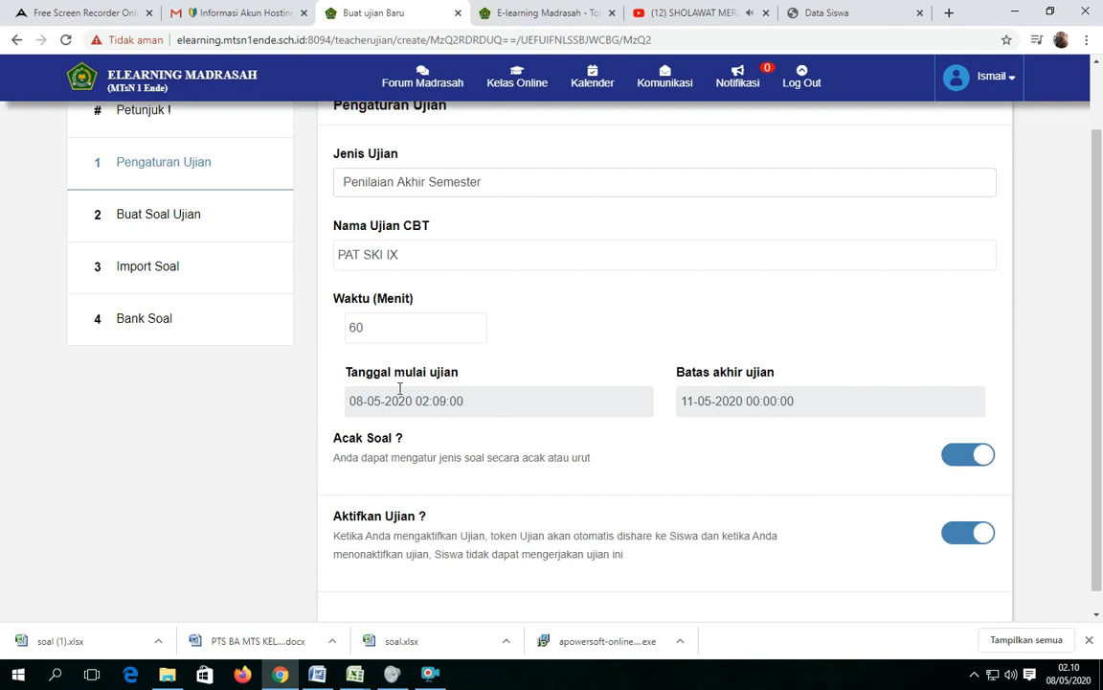
pyautogui.scroll(1, 397, 376)
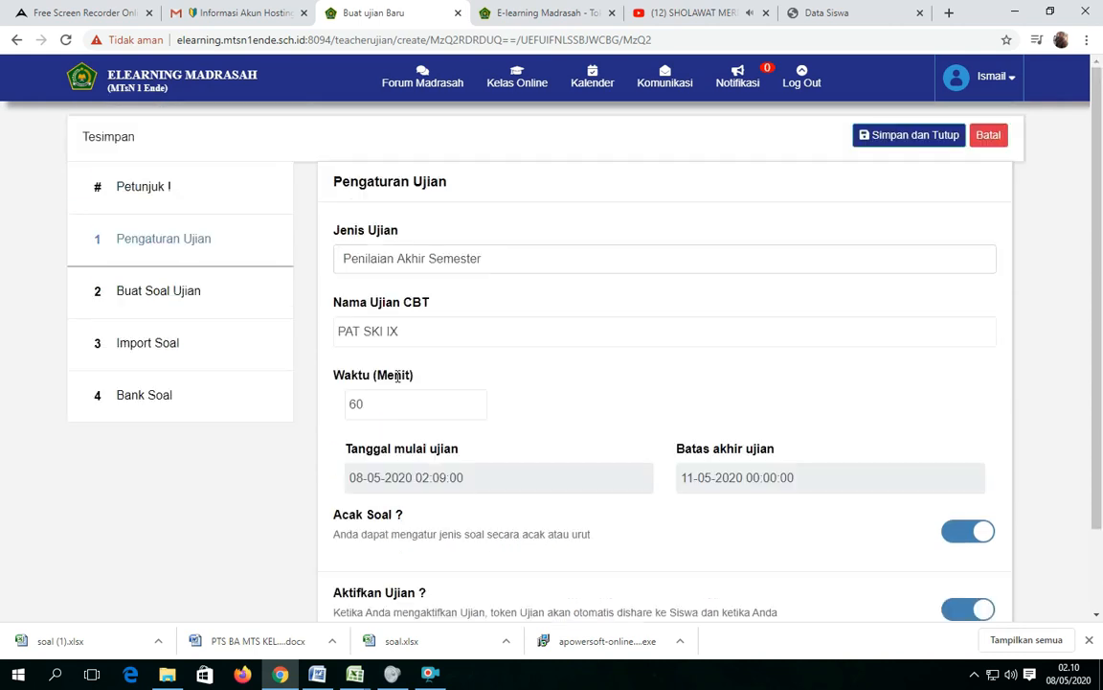
# Open the question import section, and switch to the Word document PTS BA MTS KELAS 7 SEMESTER 1 to view its Arabic questions.
pyautogui.click(149, 344)
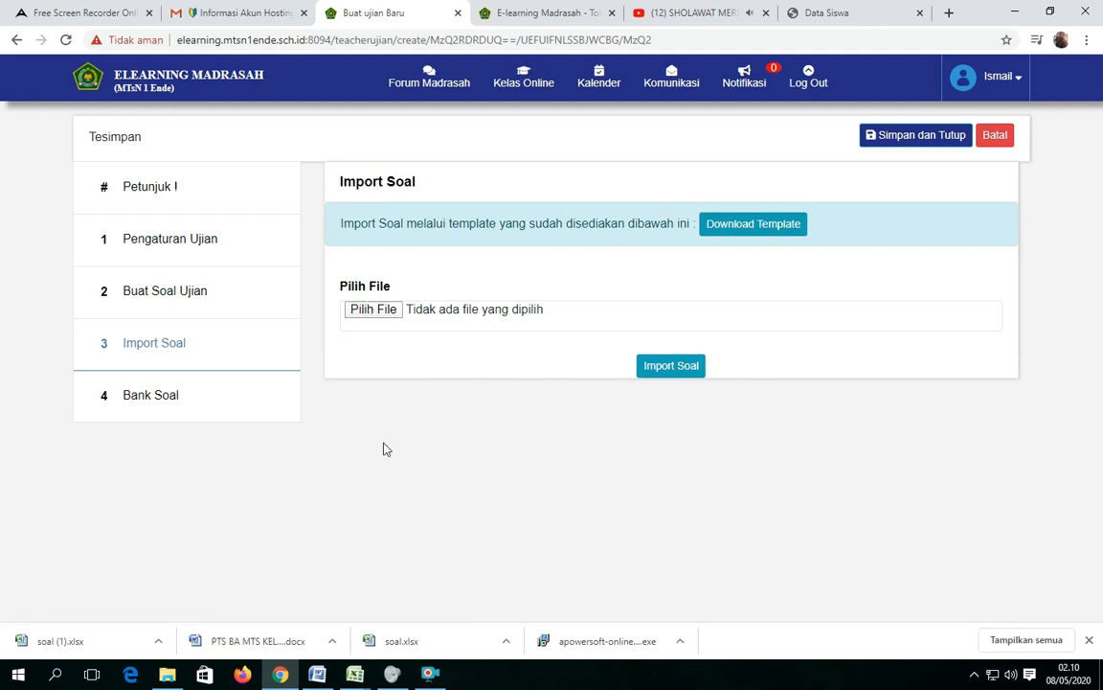
pyautogui.moveTo(356, 675)
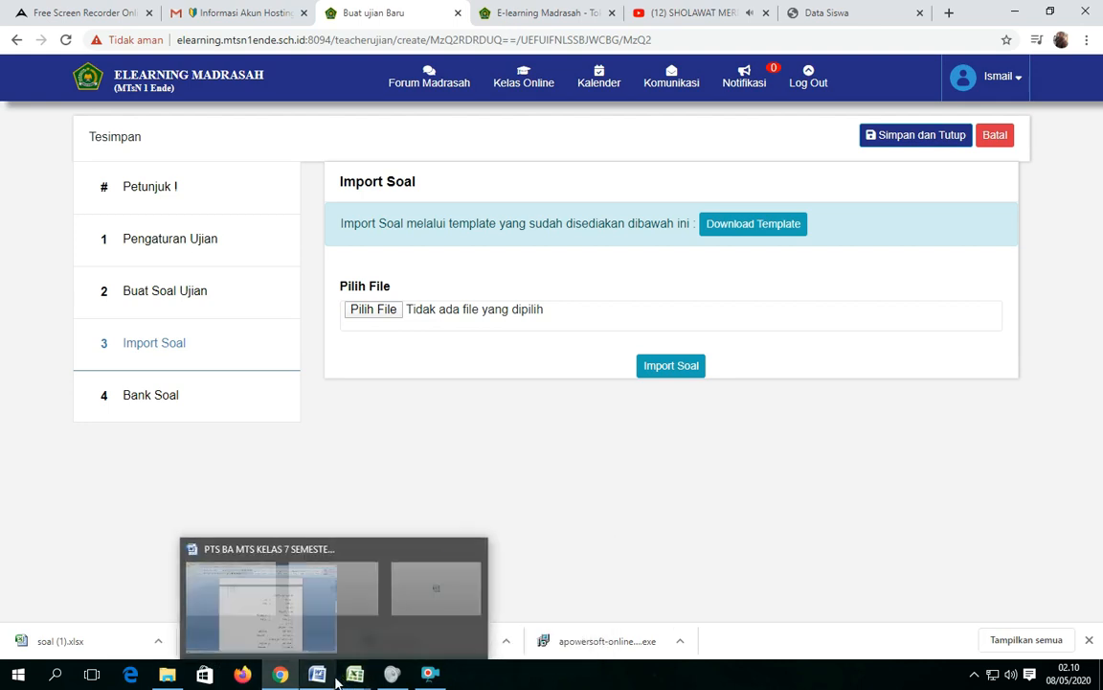
pyautogui.click(317, 674)
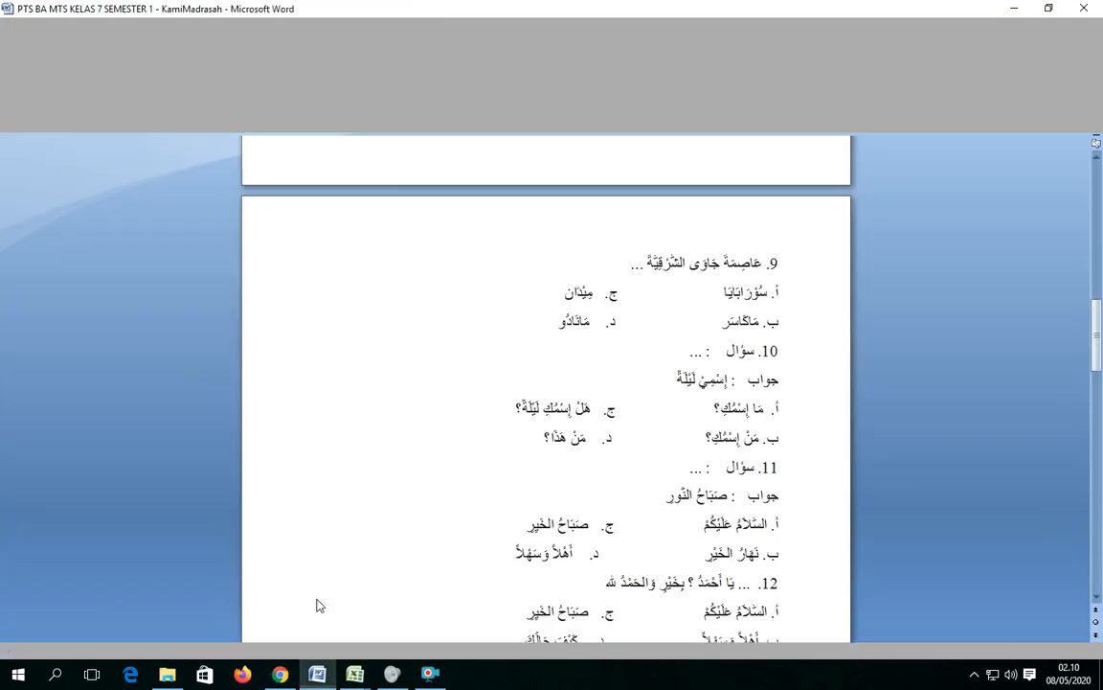
pyautogui.scroll(15, 630, 396)
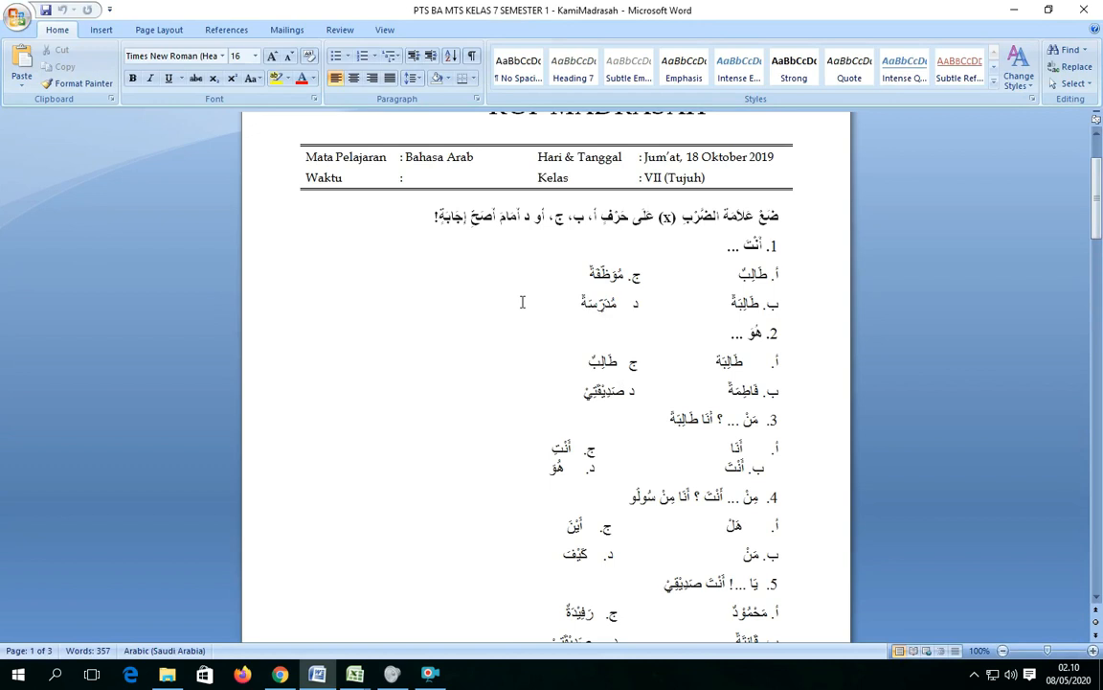
# Switch to the soal workbook in Excel and examine how its questions, answer options and keys are laid out.
pyautogui.click(354, 673)
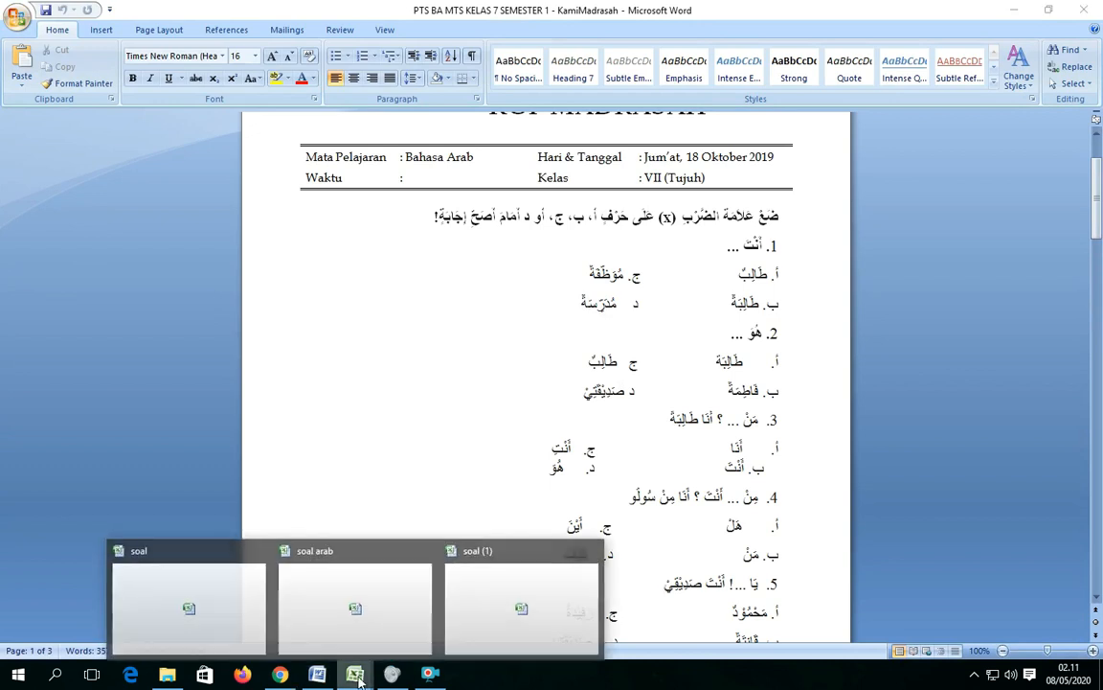
pyautogui.click(264, 637)
pyautogui.click(158, 181)
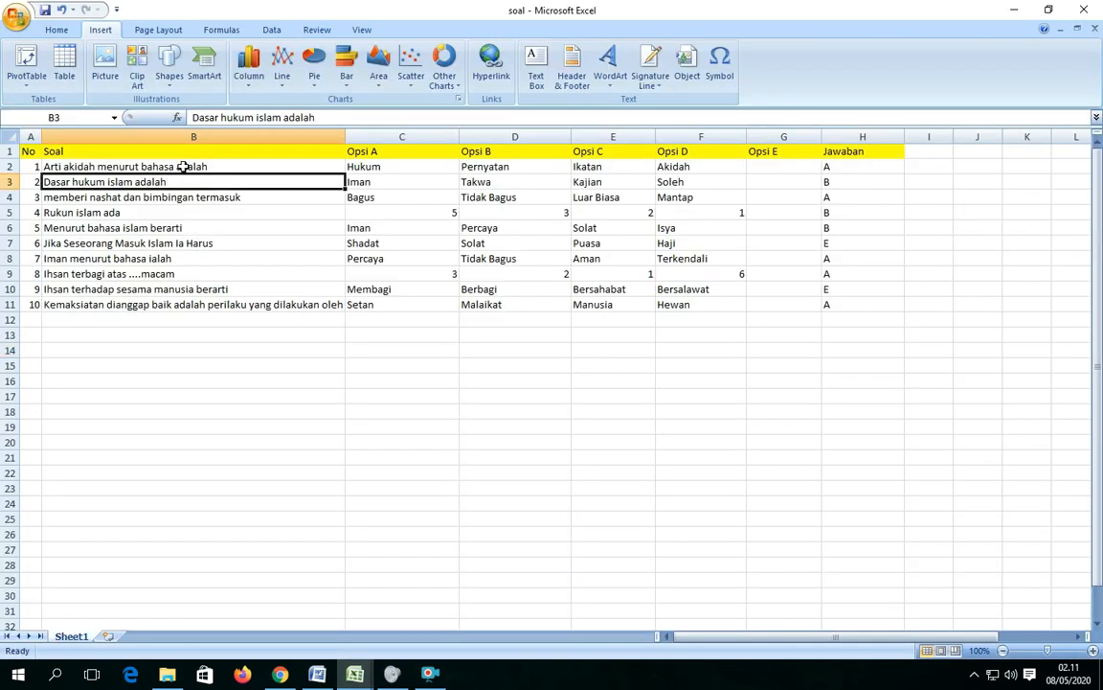
pyautogui.click(182, 167)
pyautogui.moveTo(284, 677)
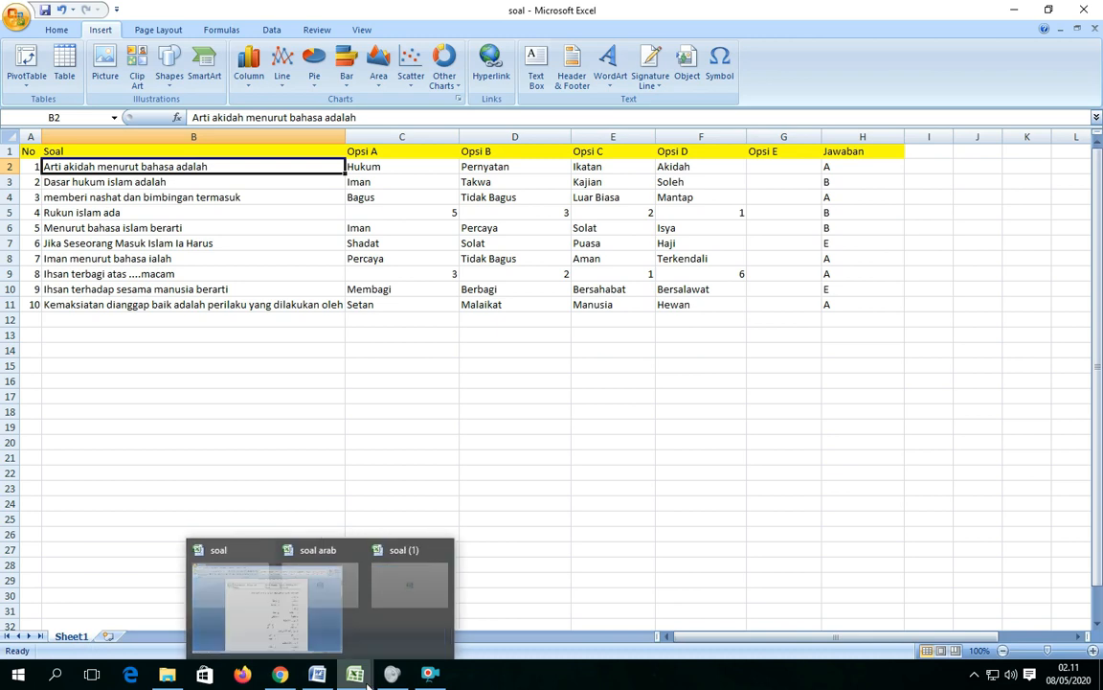
# Switch to the Word document and capture Arabic question 1 with its four answer options in the Snipping Tool.
pyautogui.click(317, 674)
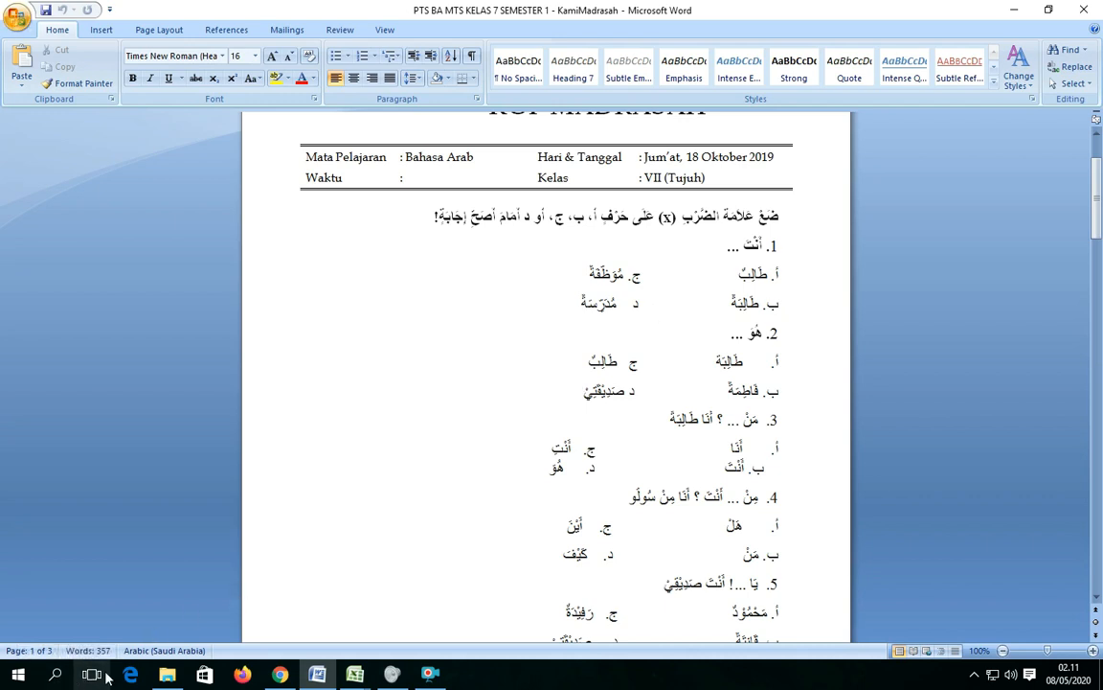
pyautogui.click(58, 675)
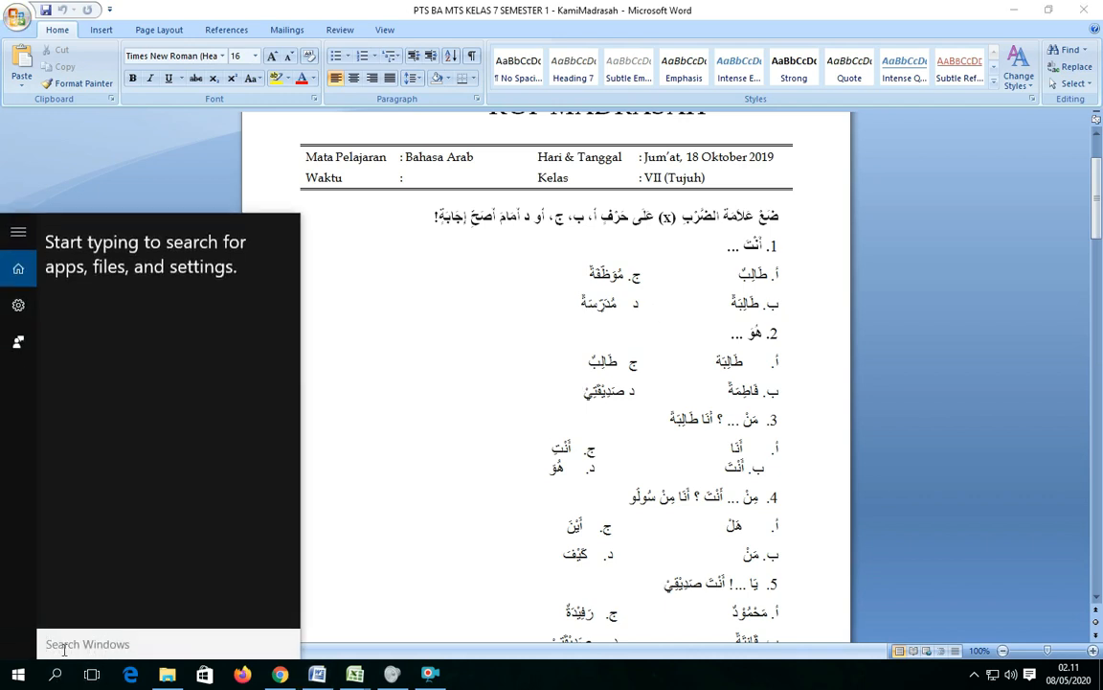
pyautogui.write('sni')
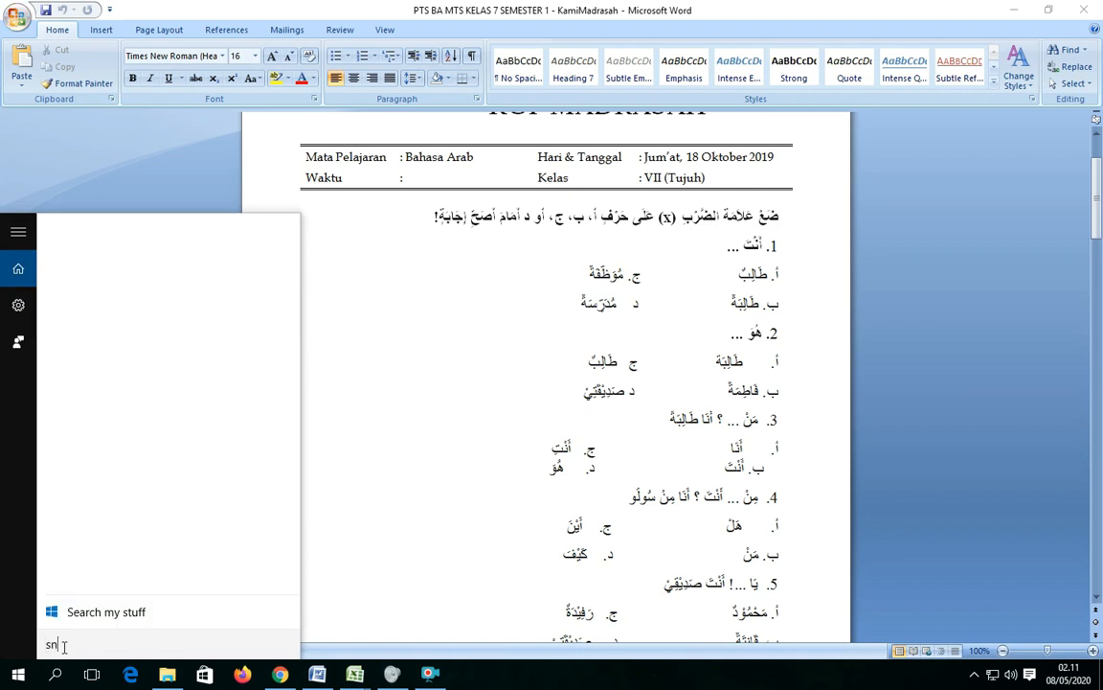
pyautogui.write('p')
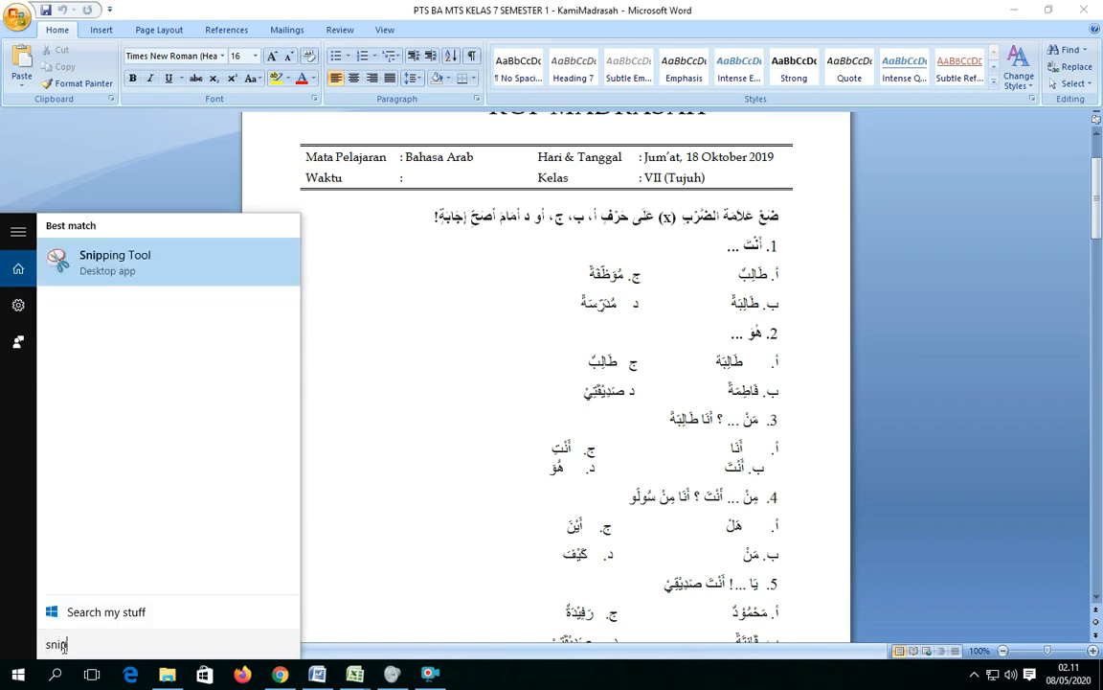
pyautogui.click(130, 271)
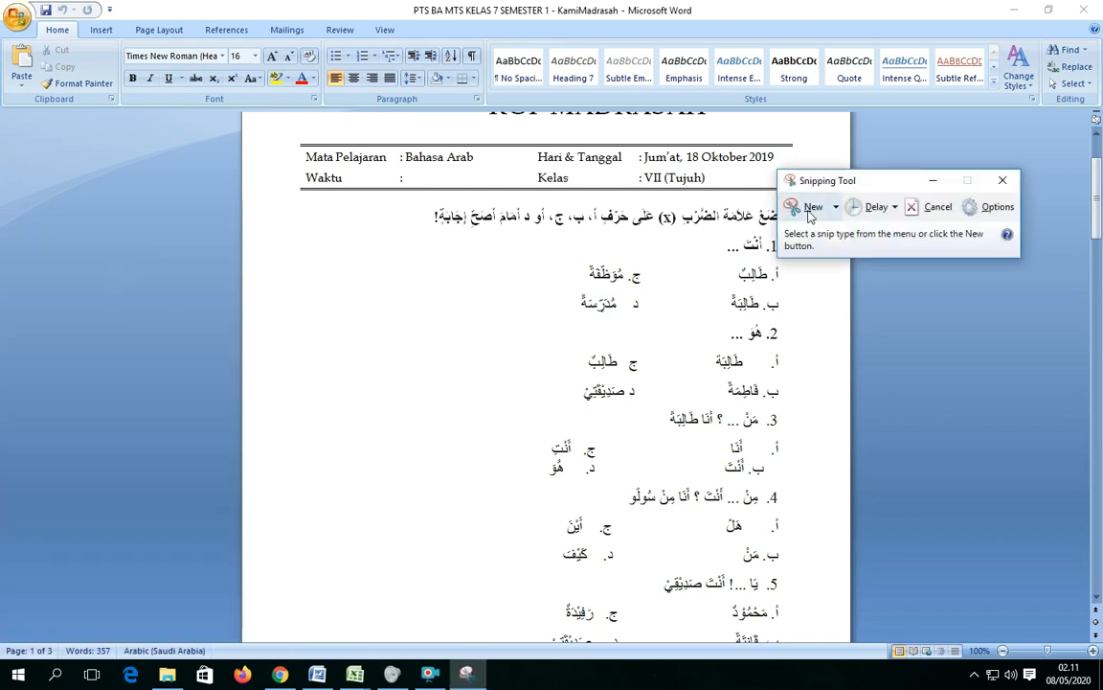
pyautogui.click(809, 213)
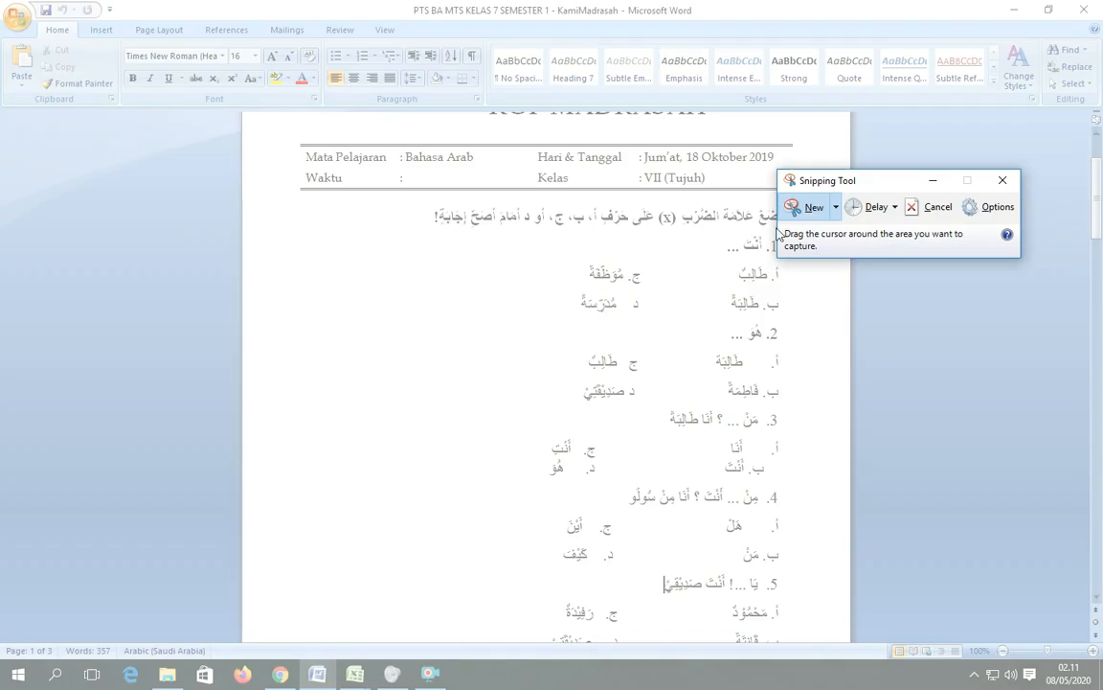
pyautogui.moveTo(543, 233); pyautogui.dragTo(788, 317)
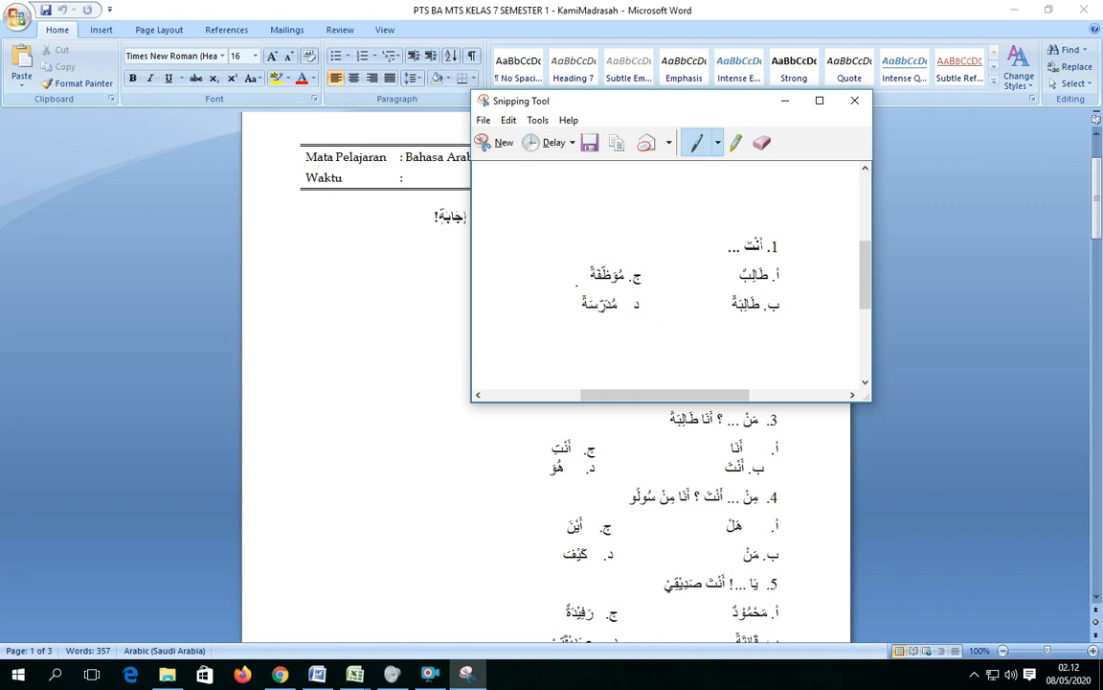
pyautogui.click(590, 142)
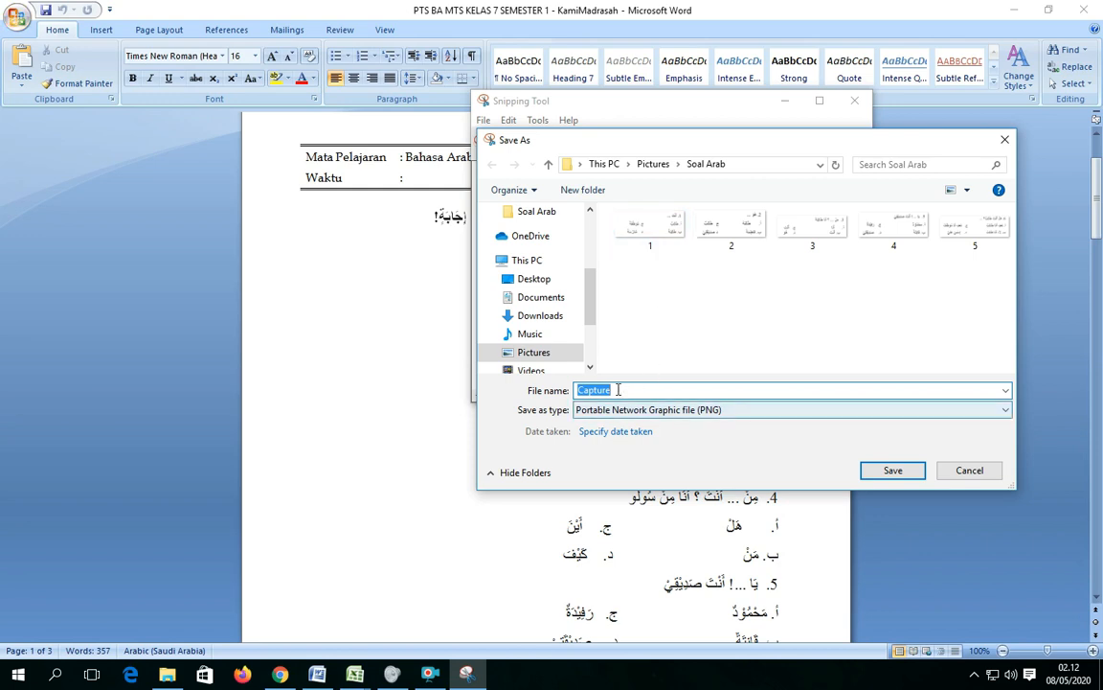
pyautogui.write('1')
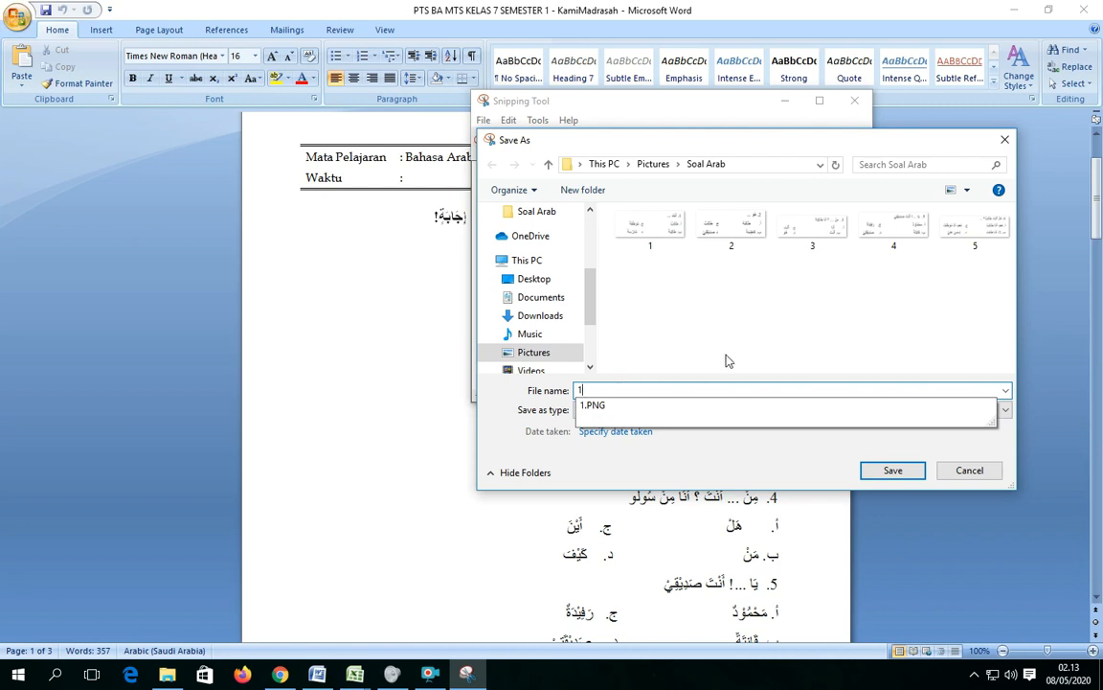
pyautogui.click(787, 324)
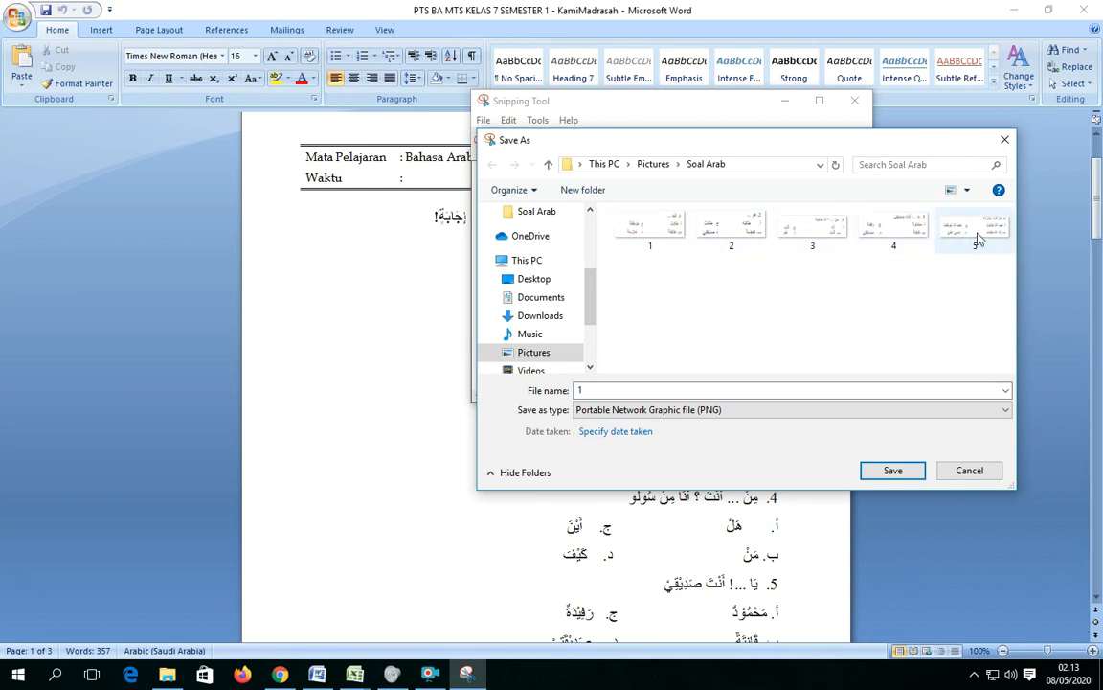
pyautogui.click(970, 471)
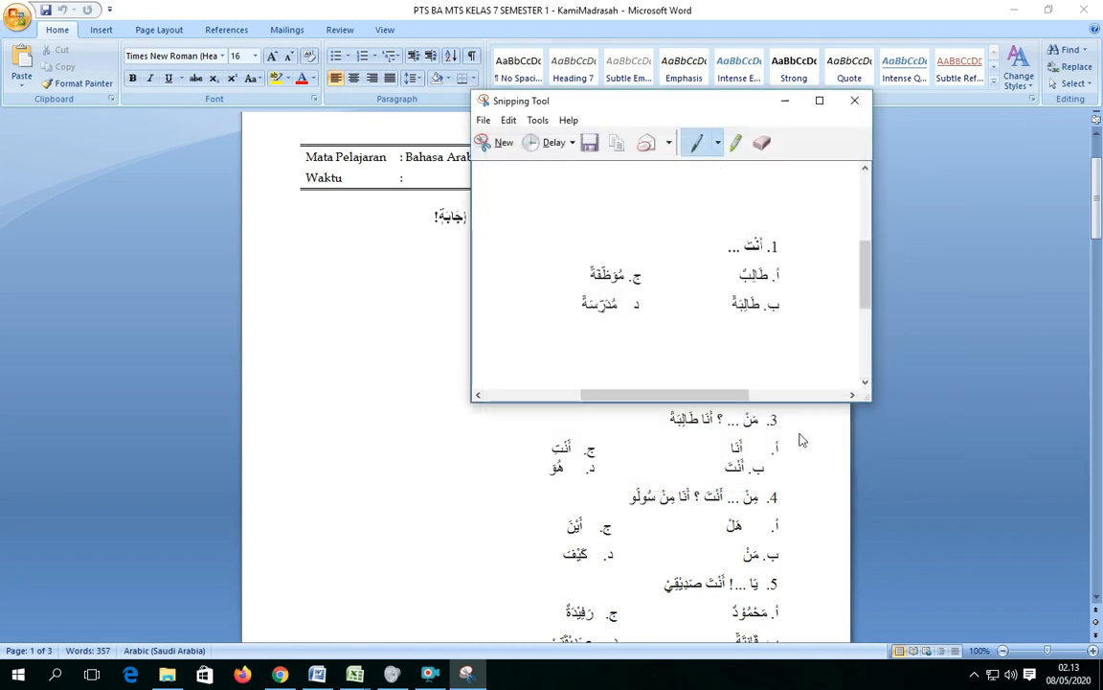
# Switch to the soal workbook in Excel and clear the question texts and answer options in B2:F11.
pyautogui.click(784, 101)
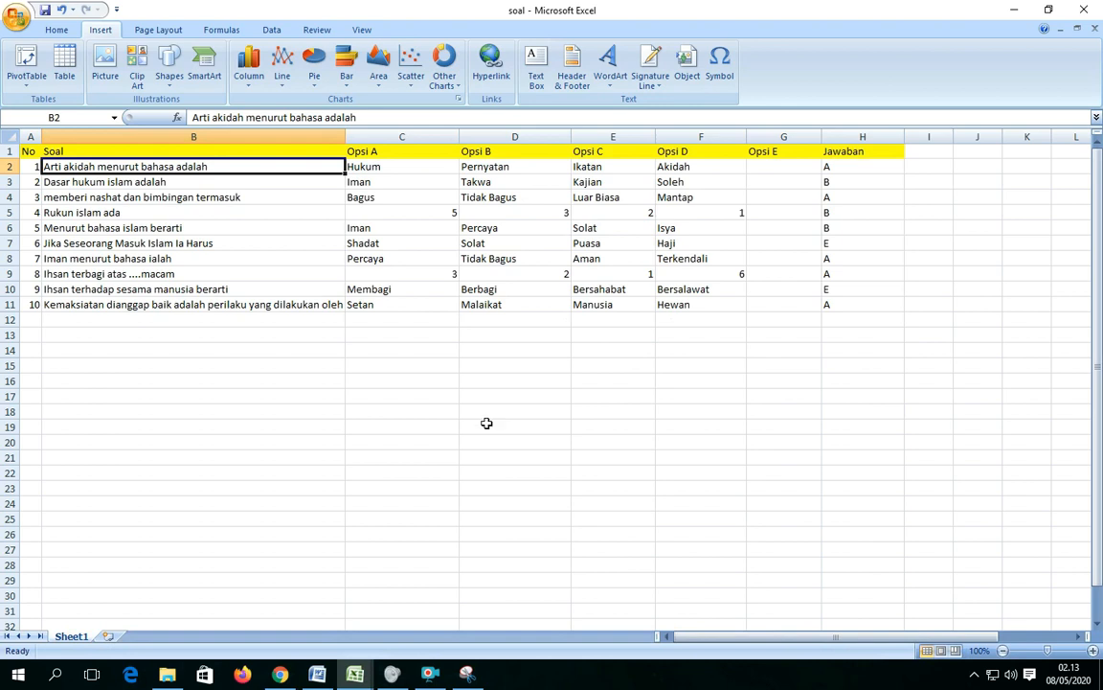
pyautogui.click(512, 471)
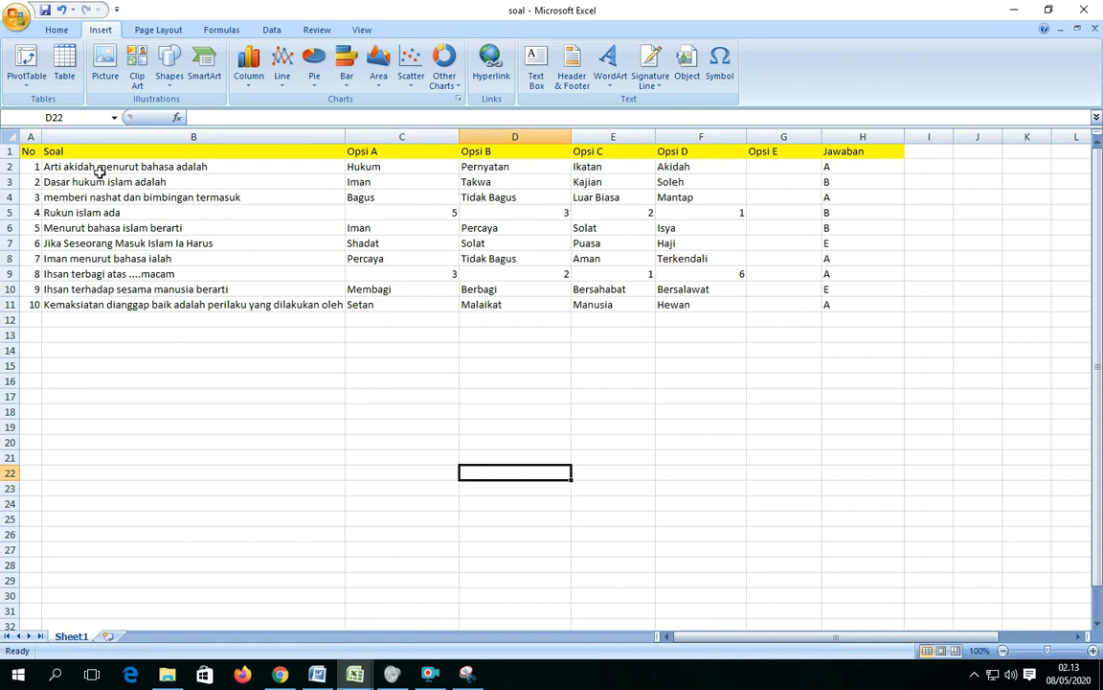
pyautogui.moveTo(99, 169); pyautogui.dragTo(704, 316)
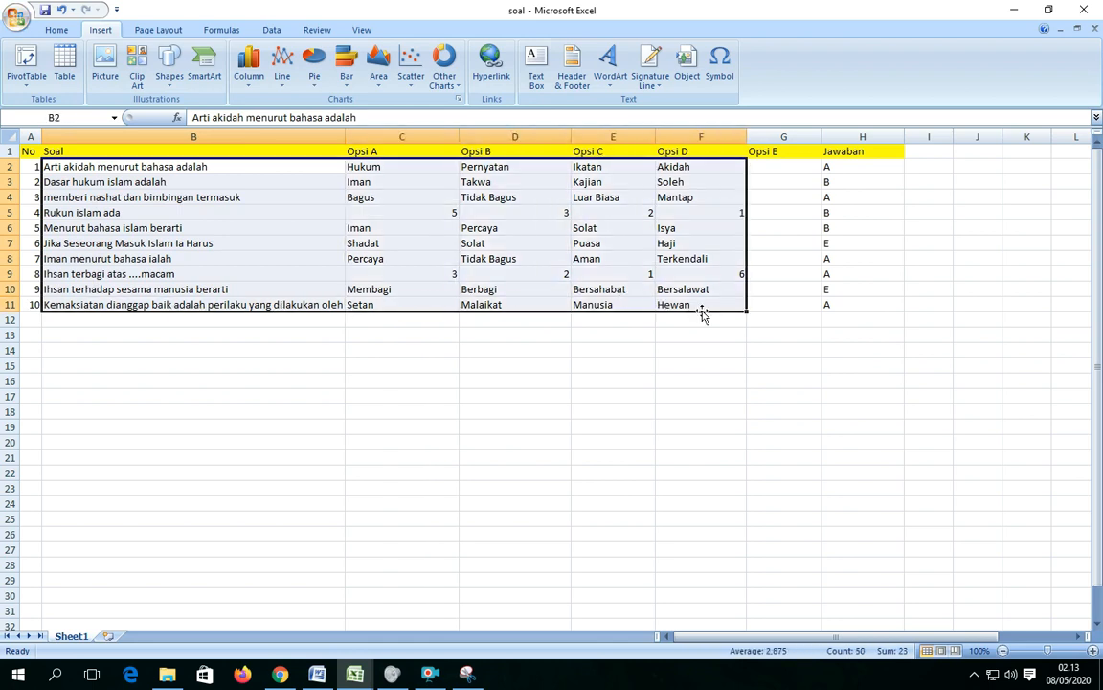
pyautogui.press('Delete')
pyautogui.click(182, 245)
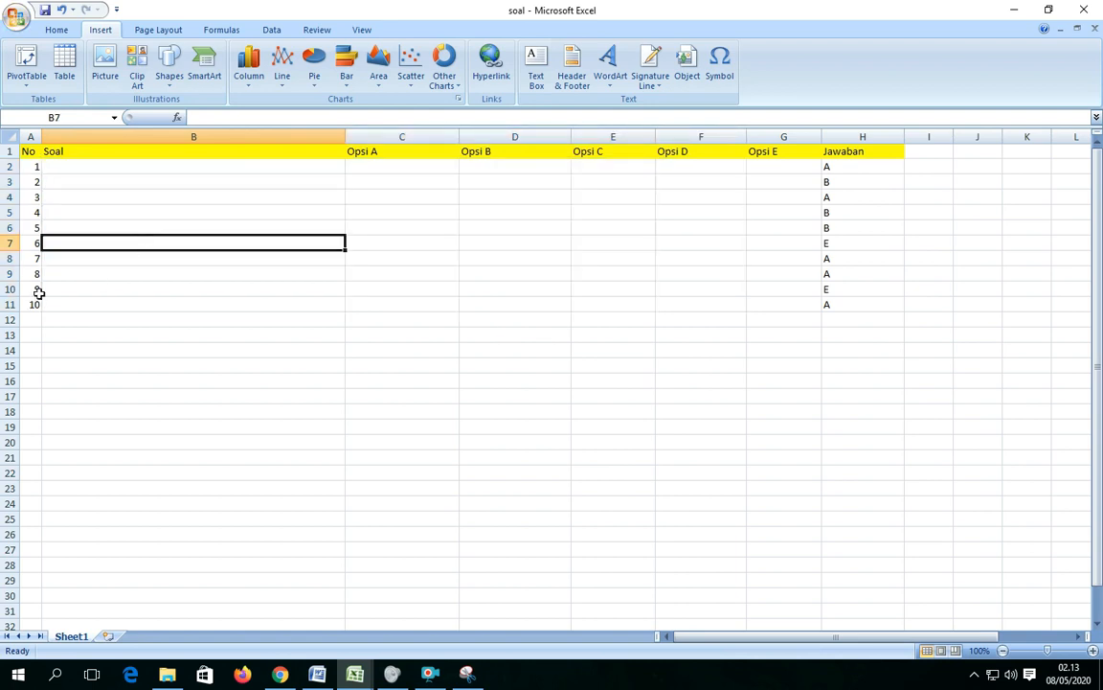
# Clear the numbers and answer keys of questions 6 to 10 in A7:H11.
pyautogui.moveTo(32, 244); pyautogui.dragTo(829, 300)
pyautogui.press('Delete')
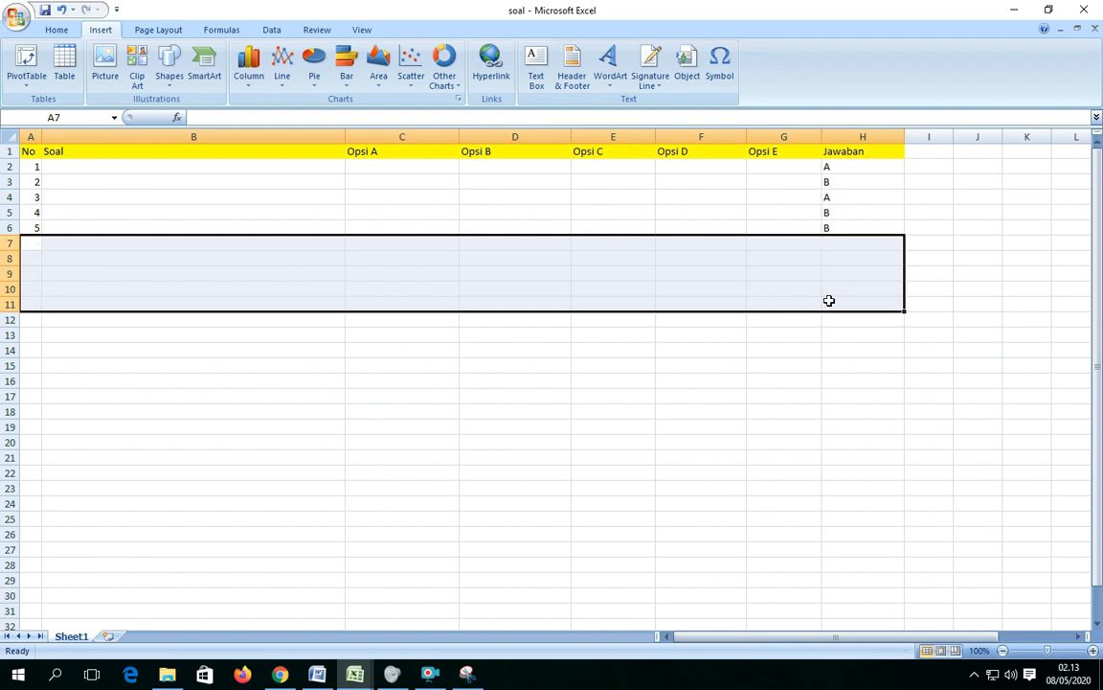
pyautogui.click(513, 362)
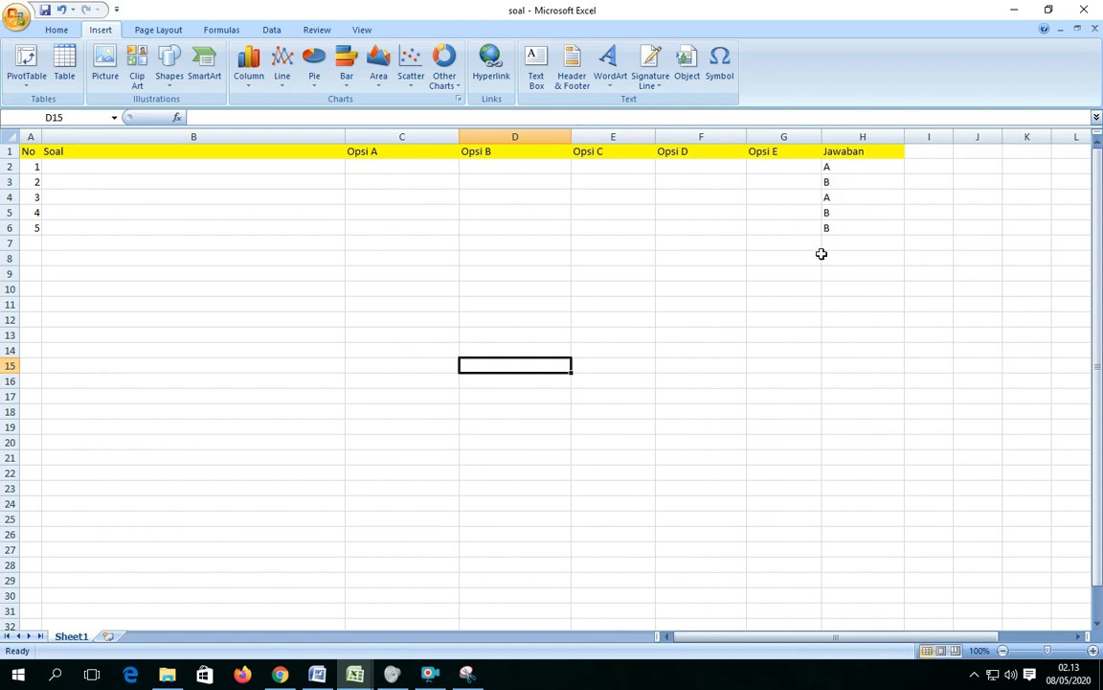
# Enter A, b, c and d as options A to D of question 1 in C2:F2.
pyautogui.click(367, 166)
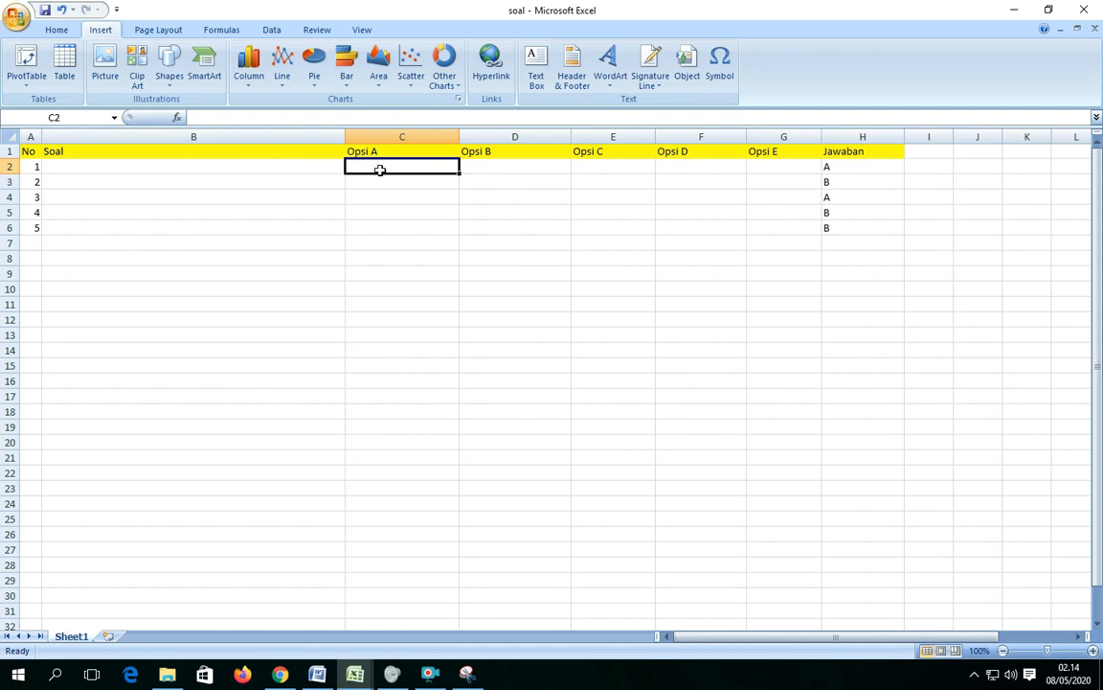
pyautogui.write('Aa')
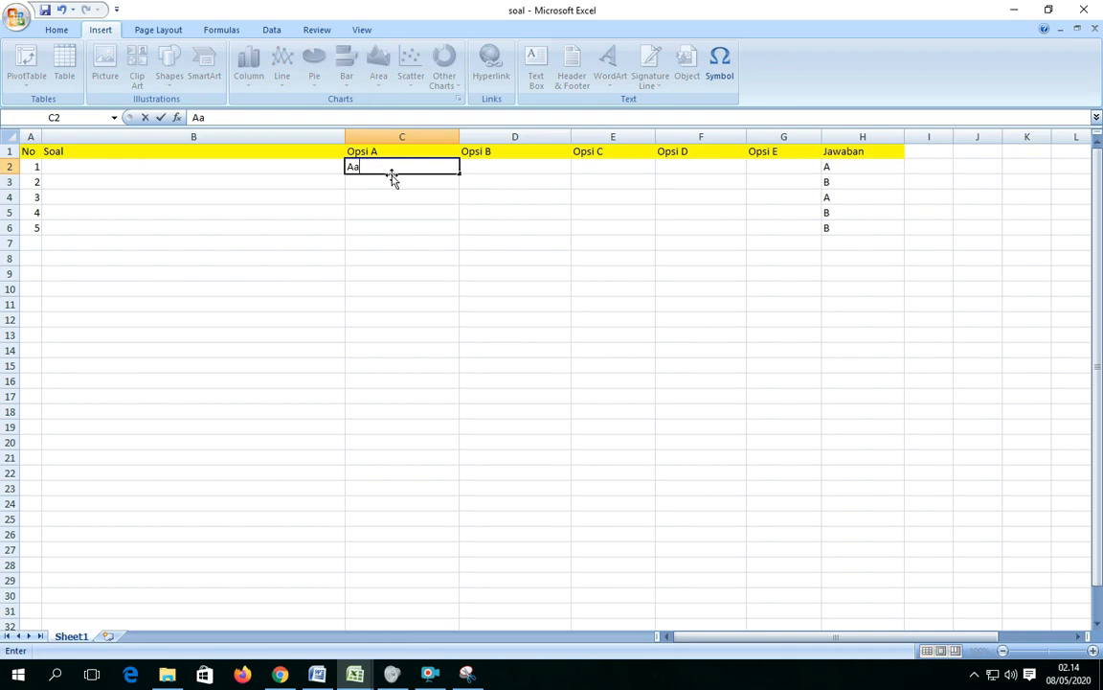
pyautogui.press('Tab')
pyautogui.write('b')
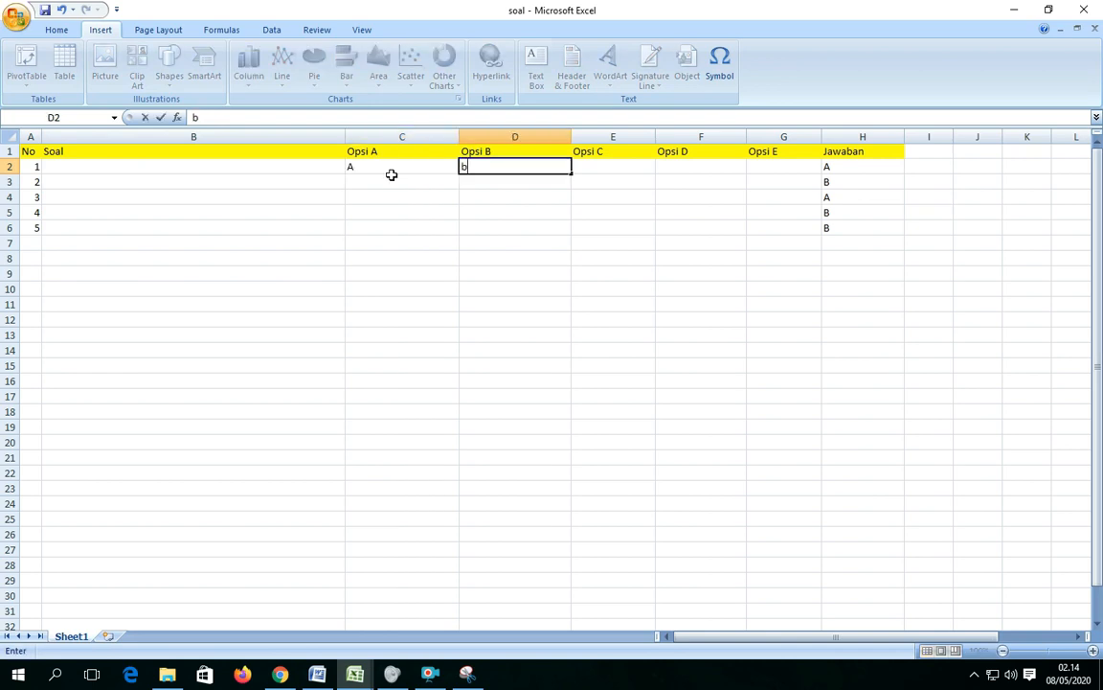
pyautogui.press('Tab')
pyautogui.write('c')
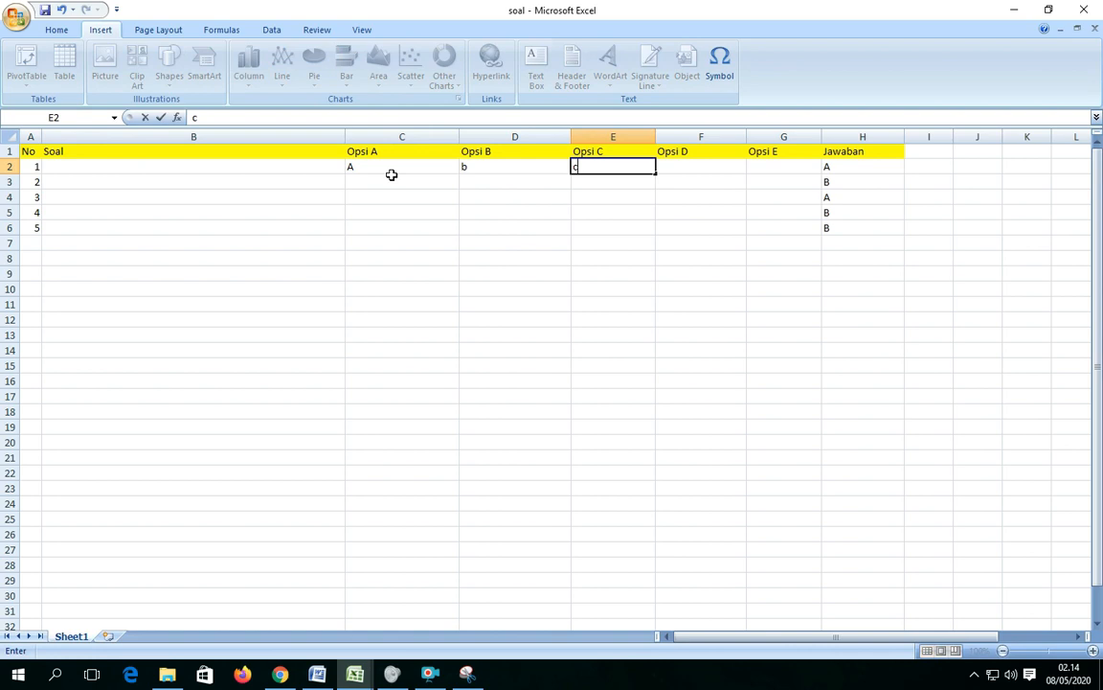
pyautogui.press('Tab')
pyautogui.write('d')
pyautogui.press('Tab')
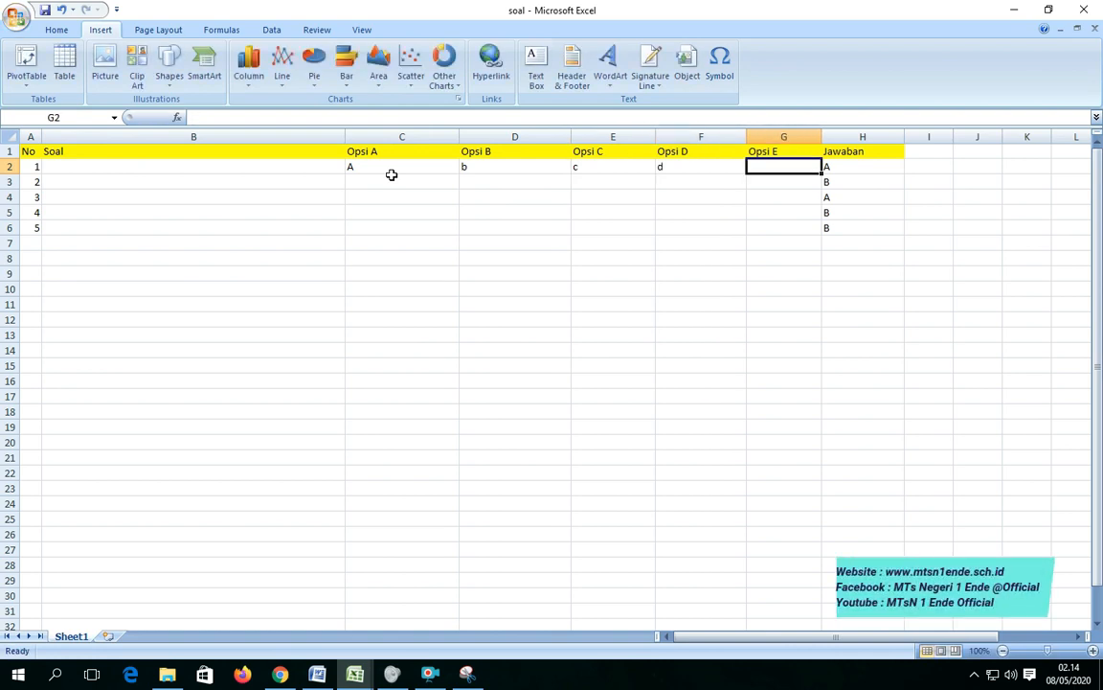
pyautogui.click(474, 168)
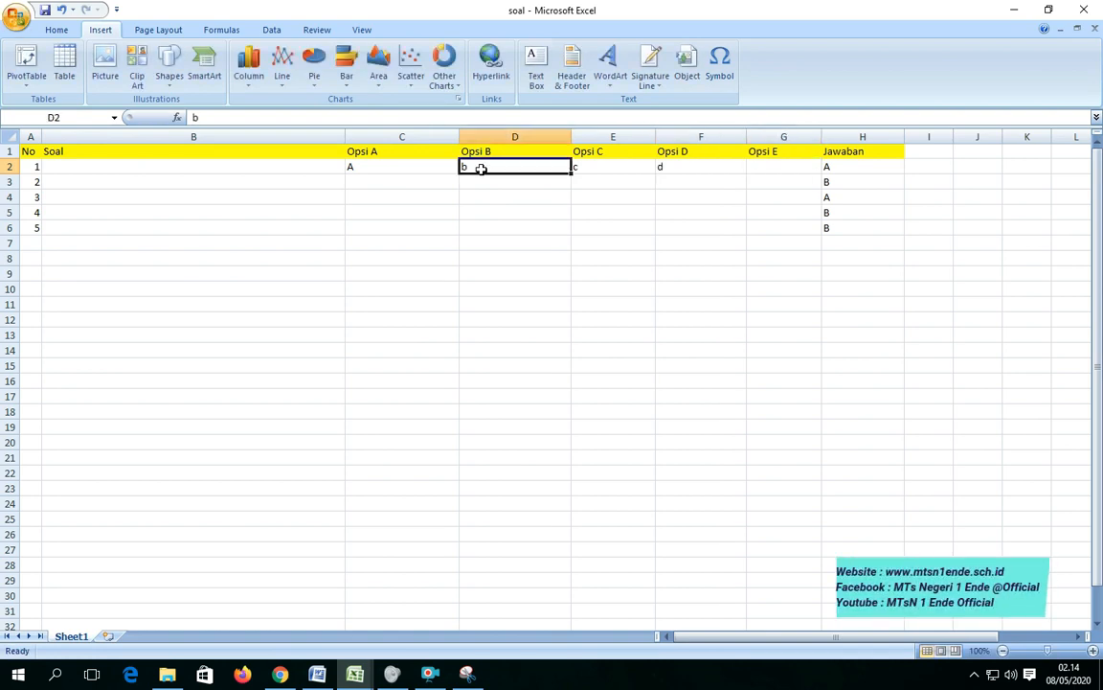
# Fill the four answer options of question 1 in C2:F2 down to questions 2 to 5, through row 6.
pyautogui.click(383, 169)
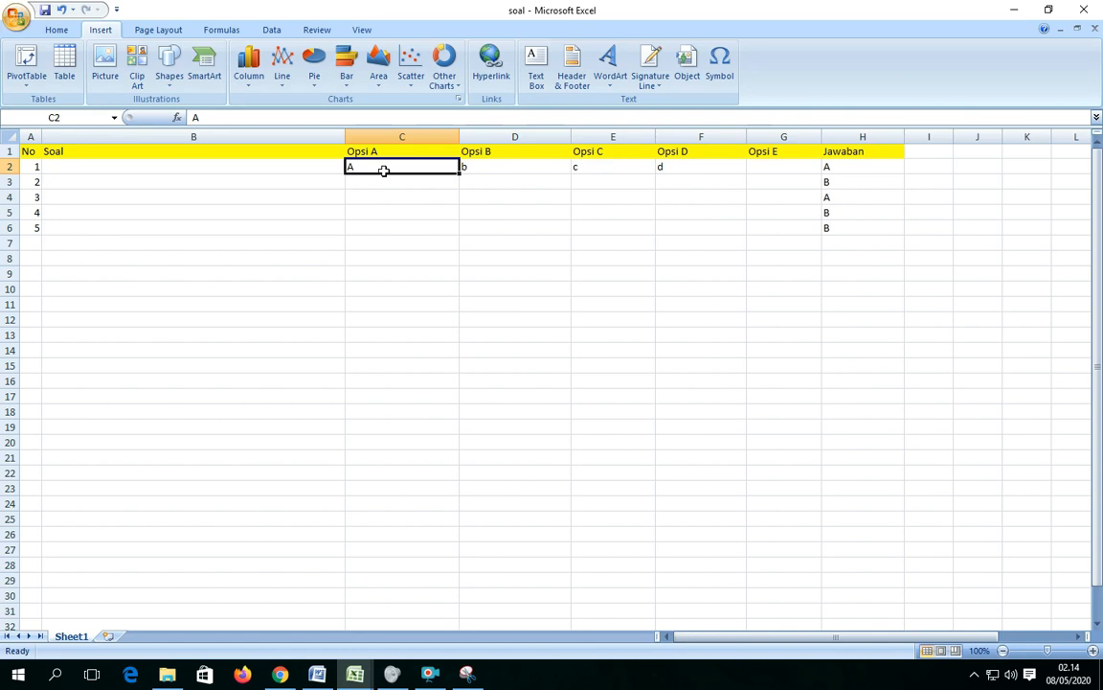
pyautogui.moveTo(383, 169); pyautogui.dragTo(689, 166)
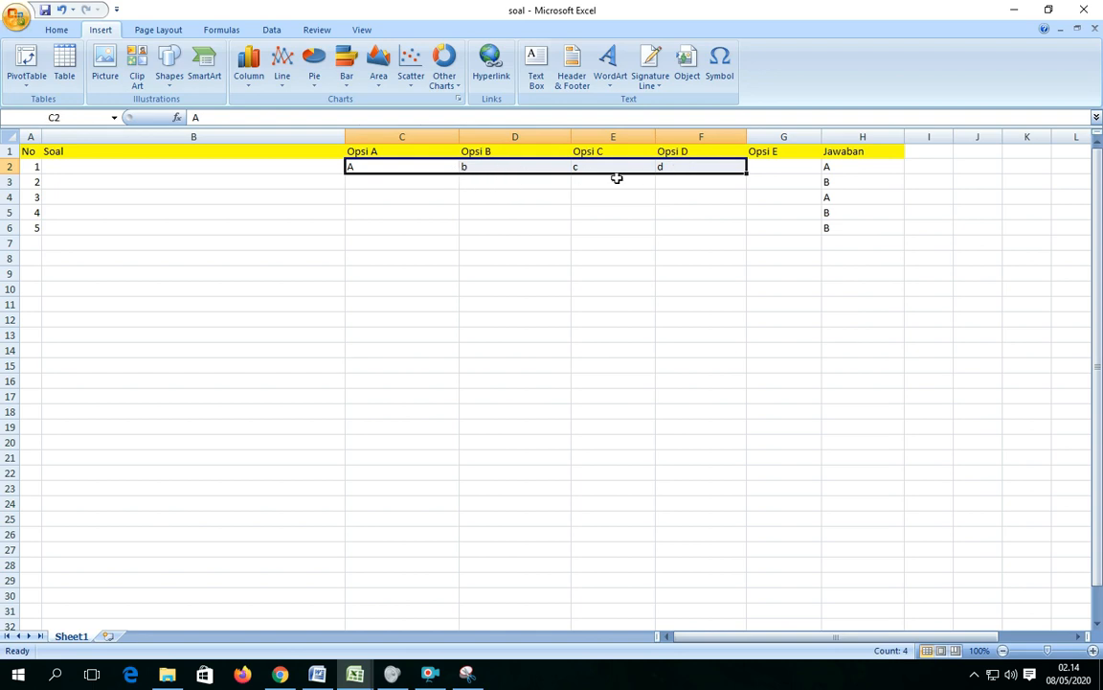
pyautogui.moveTo(745, 175); pyautogui.dragTo(753, 229)
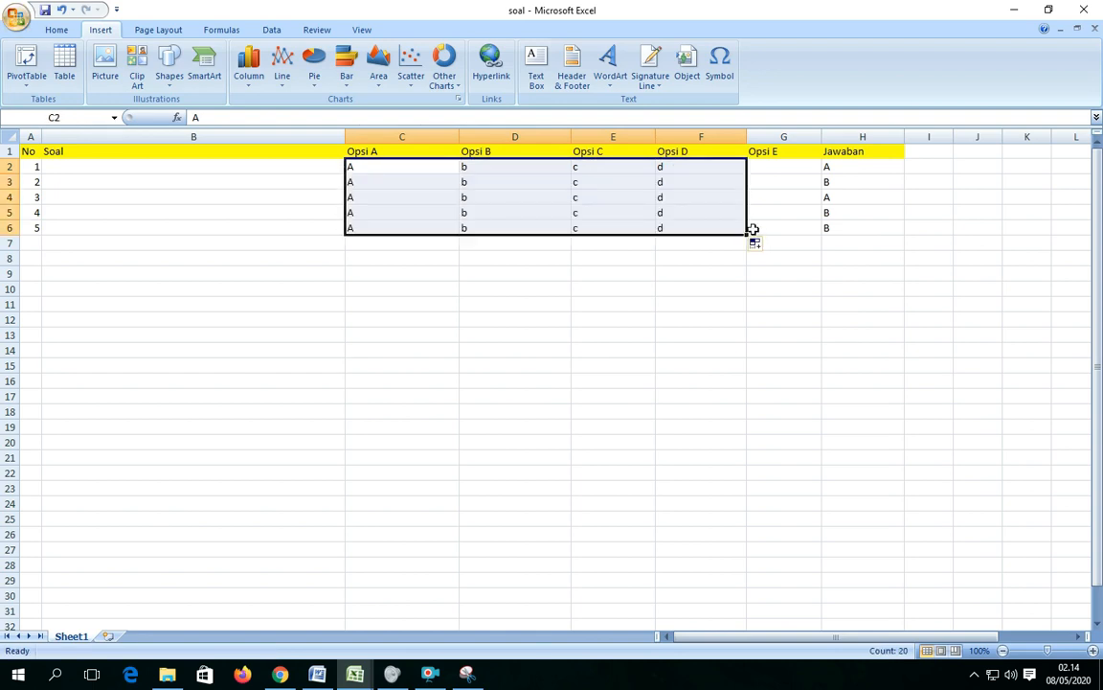
pyautogui.click(591, 287)
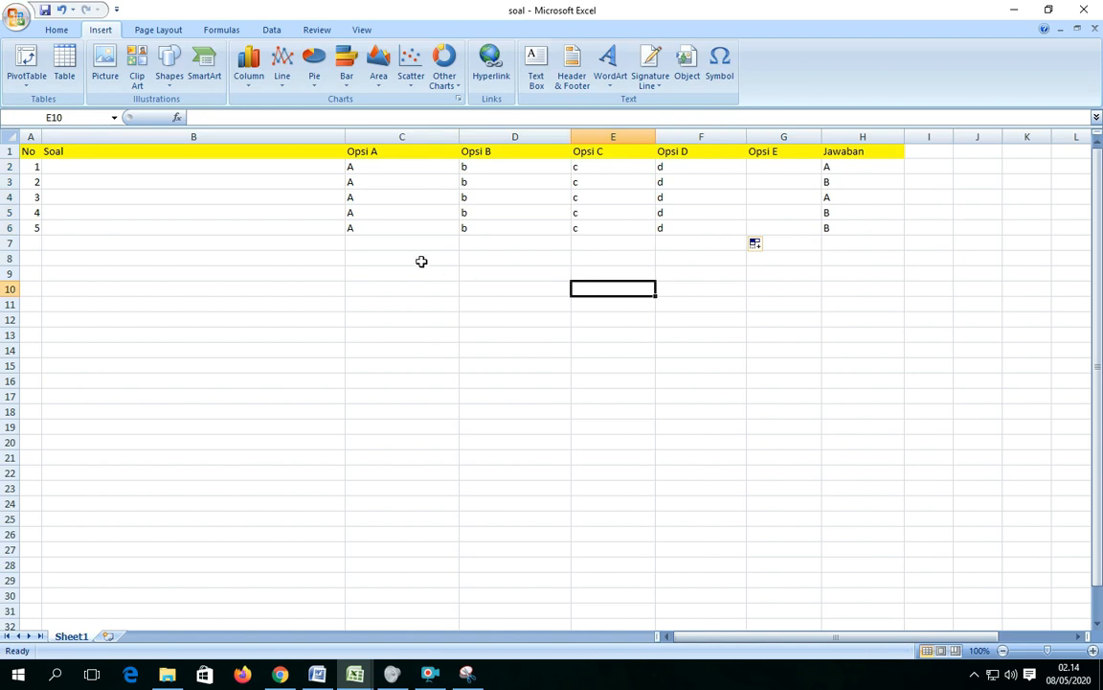
# Set option A to lowercase a for questions 1 to 5 in C2:C6 and save the workbook.
pyautogui.click(386, 169)
pyautogui.write('a')
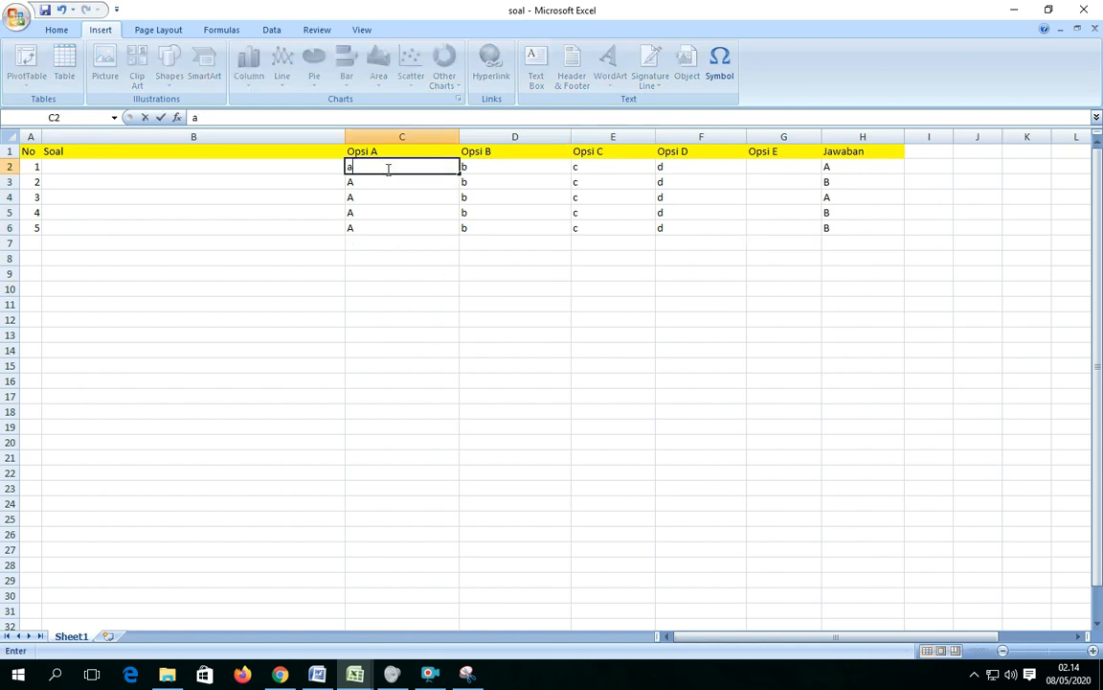
pyautogui.press('Return')
pyautogui.click(380, 169)
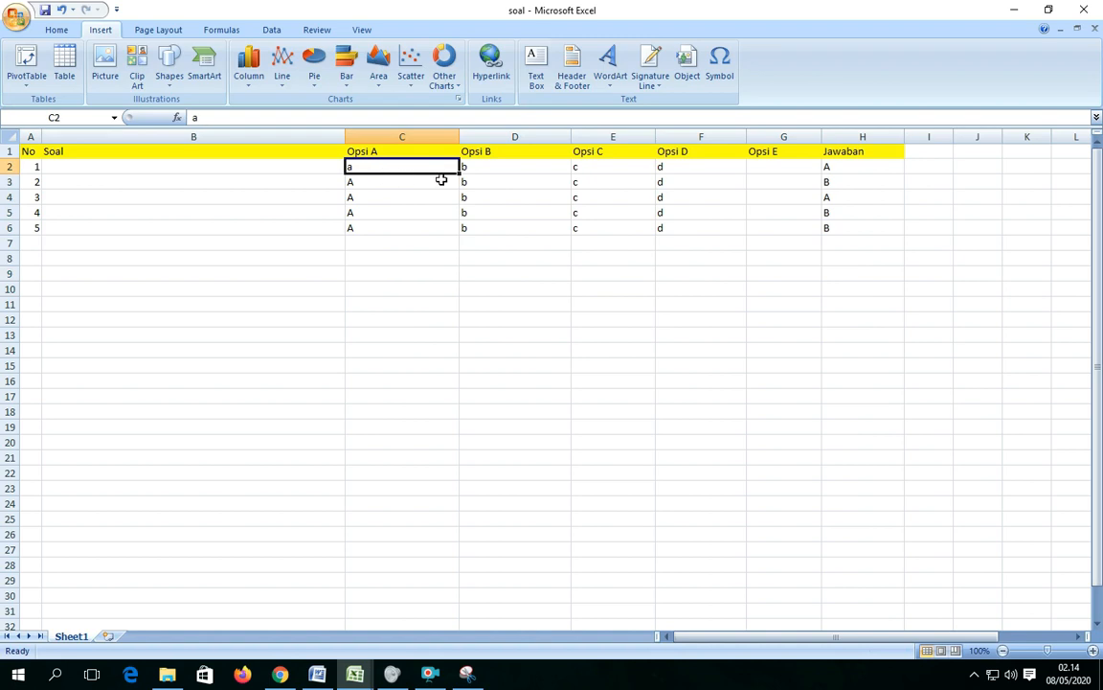
pyautogui.moveTo(460, 174); pyautogui.dragTo(461, 236)
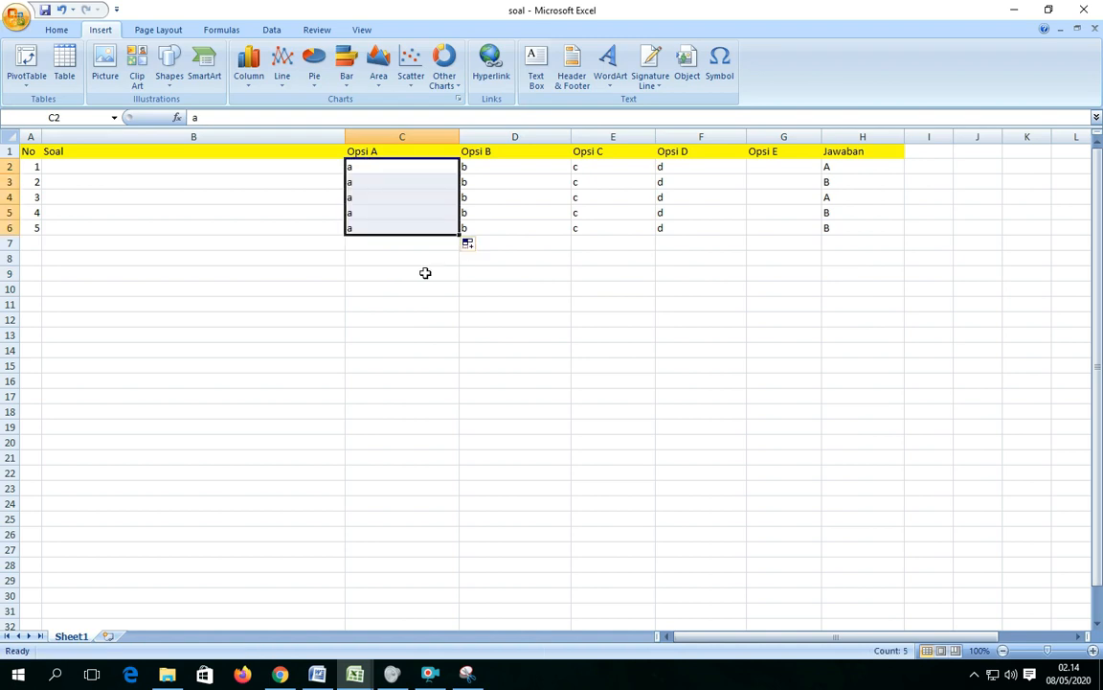
pyautogui.click(401, 314)
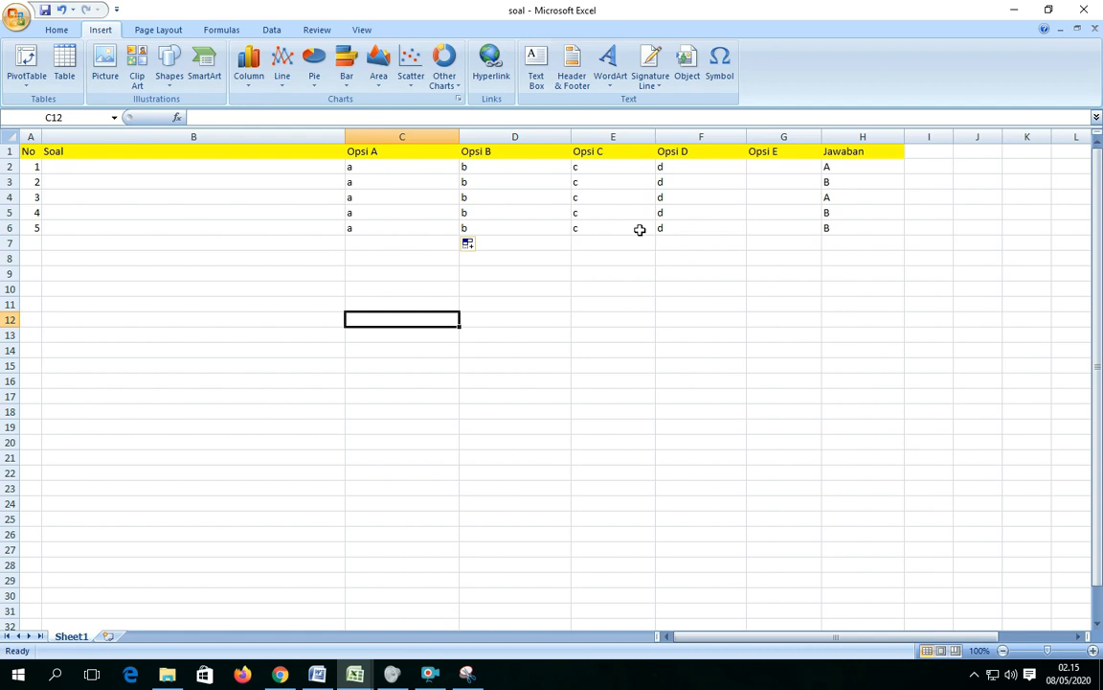
pyautogui.click(45, 11)
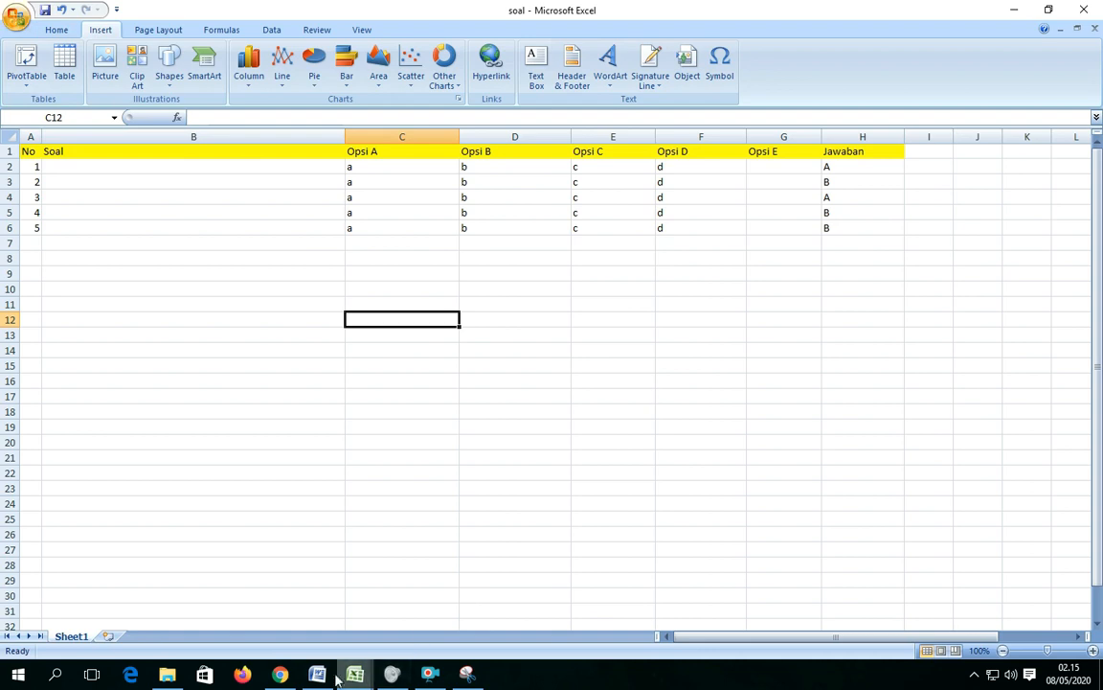
# Switch to E-Learning Madrasah in Chrome and import the questions from the soal file in Downloads.
pyautogui.click(279, 675)
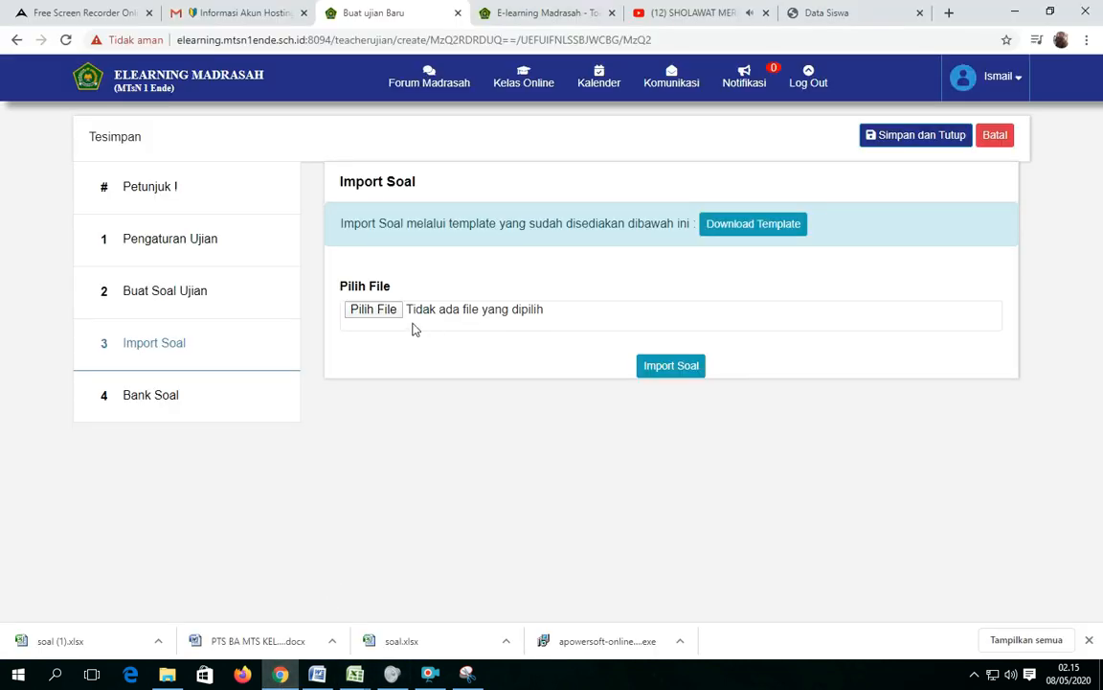
pyautogui.click(375, 311)
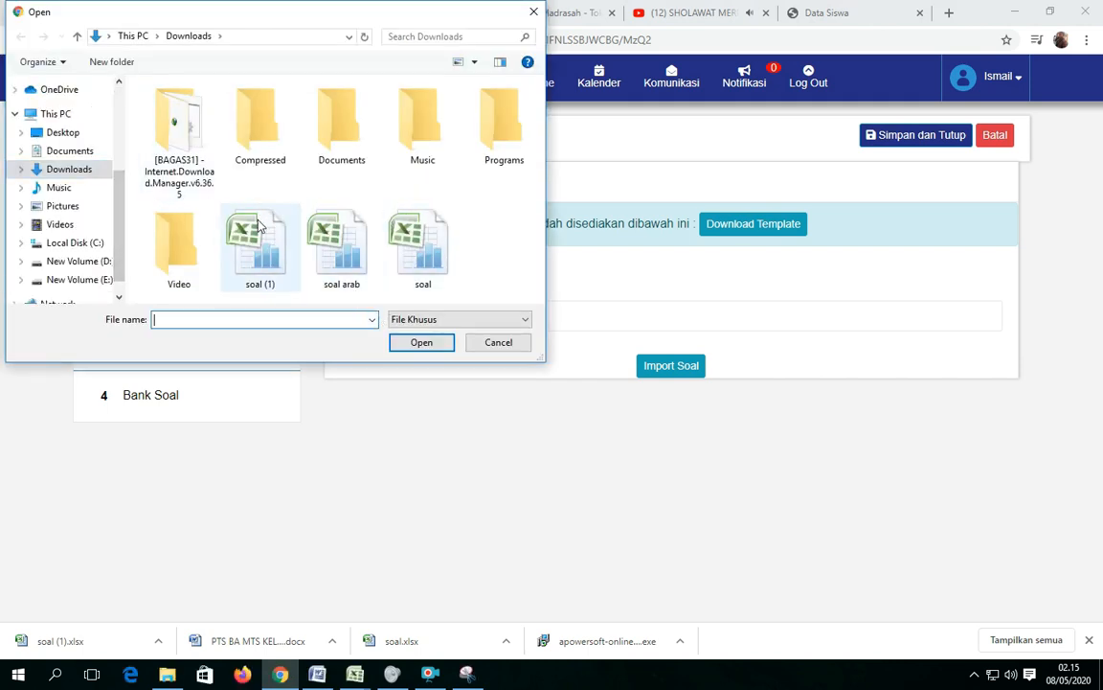
pyautogui.click(424, 260)
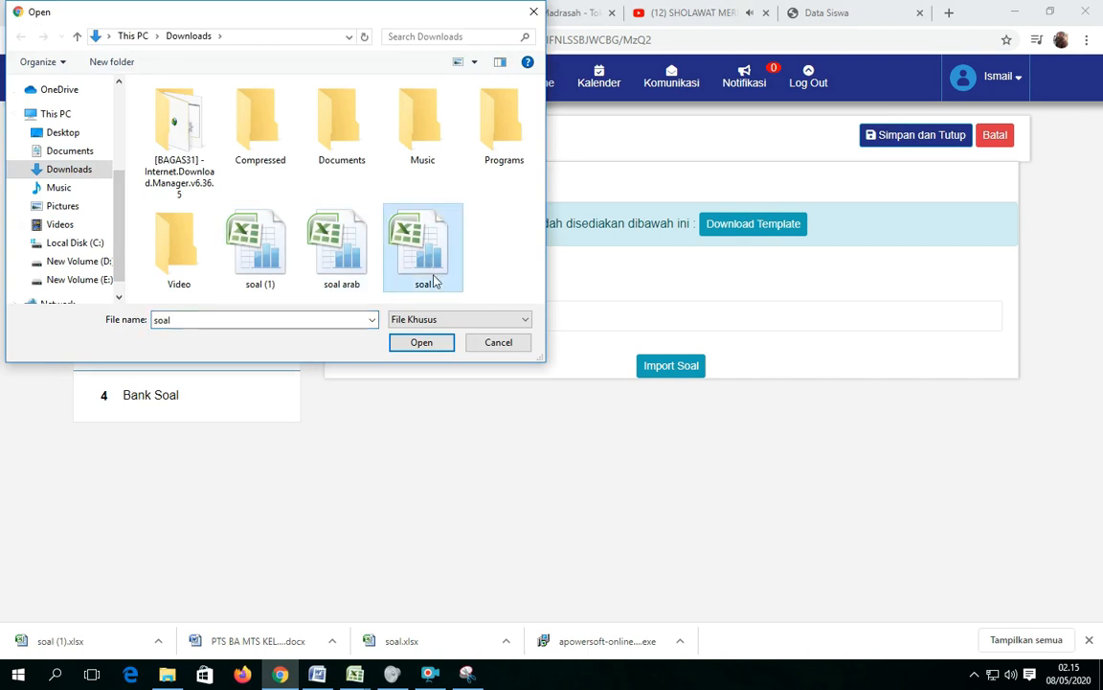
pyautogui.click(421, 343)
pyautogui.click(665, 366)
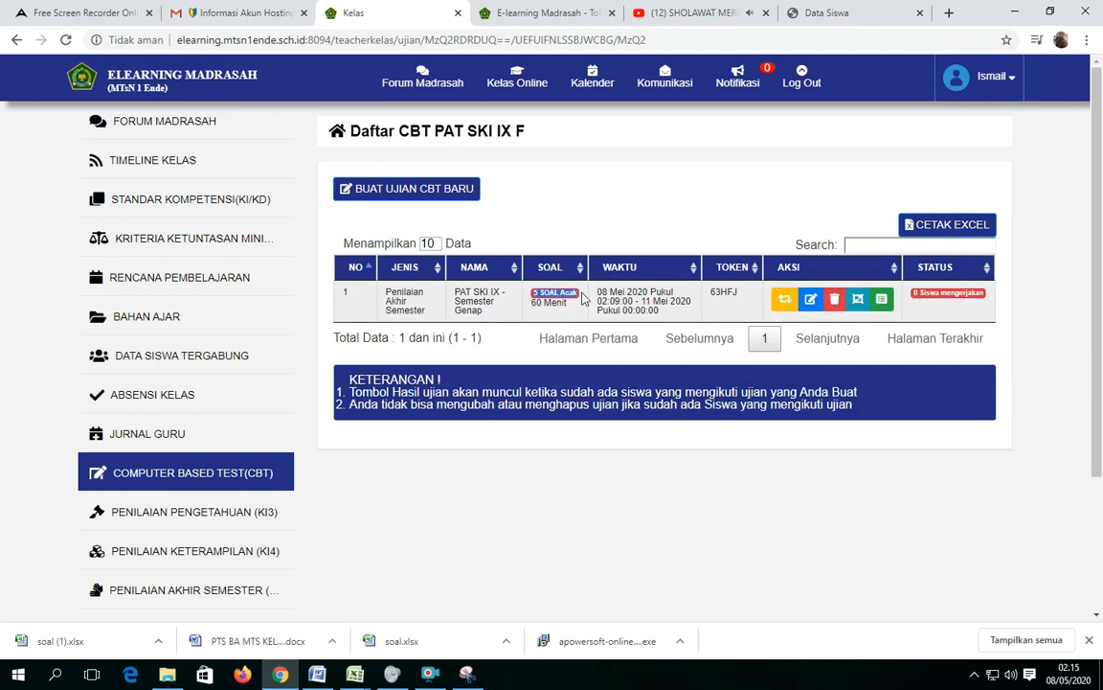
# Open the PAT SKI IX exam for editing and go to its question editor at question 1.
pyautogui.click(810, 300)
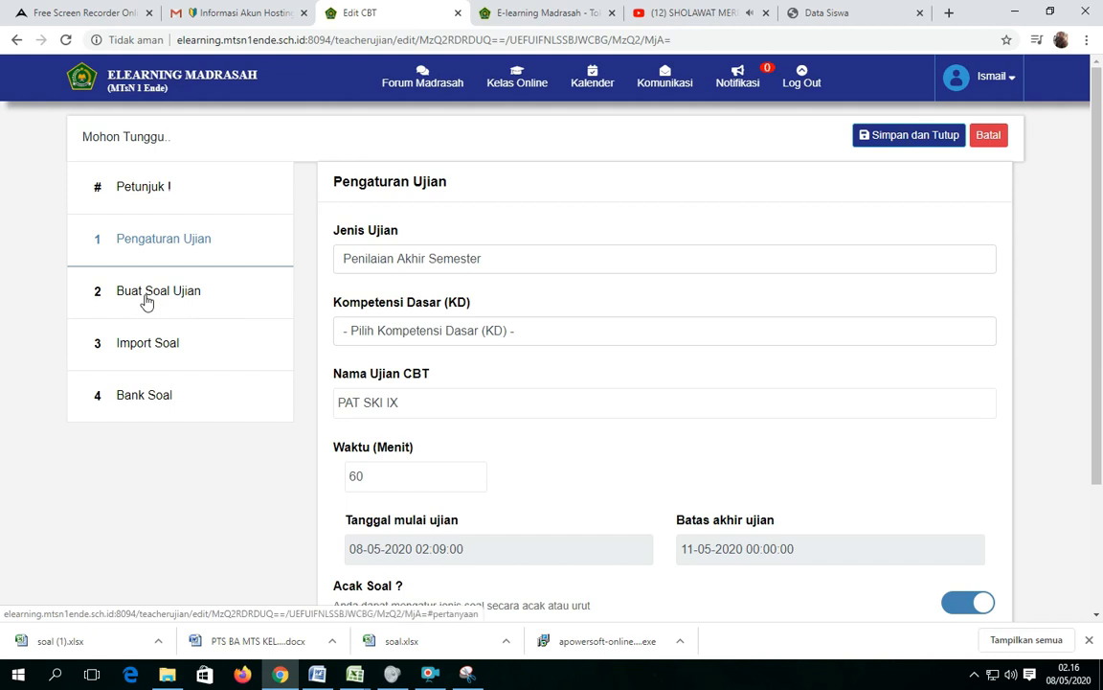
pyautogui.click(147, 291)
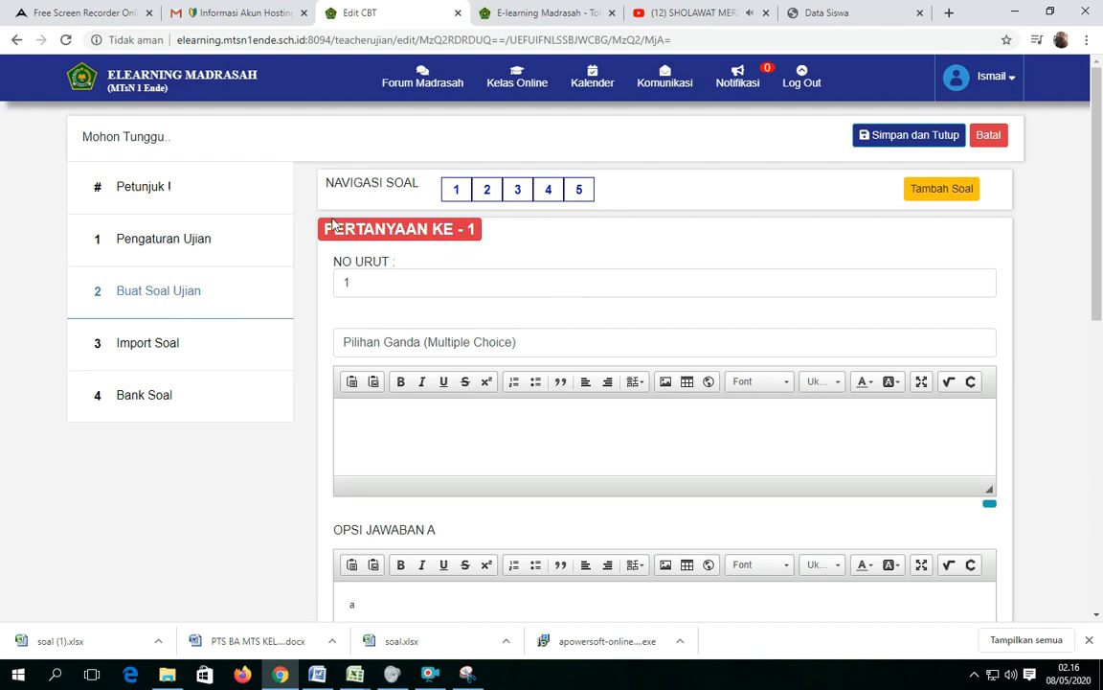
pyautogui.click(665, 383)
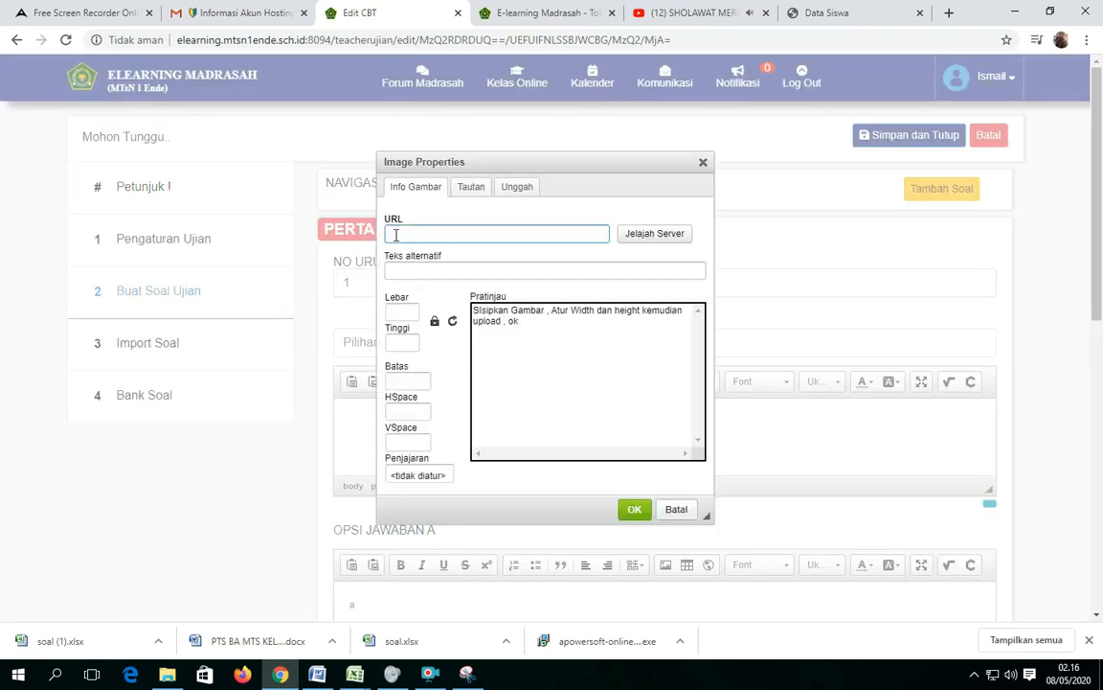
pyautogui.click(514, 193)
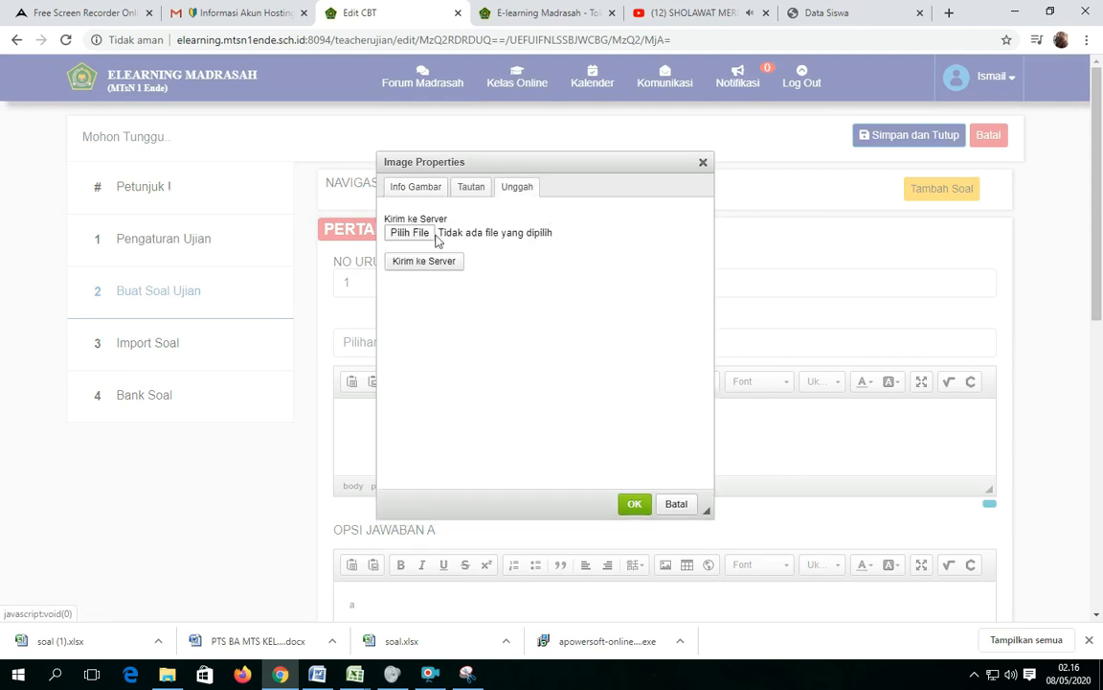
pyautogui.click(407, 234)
pyautogui.click(408, 233)
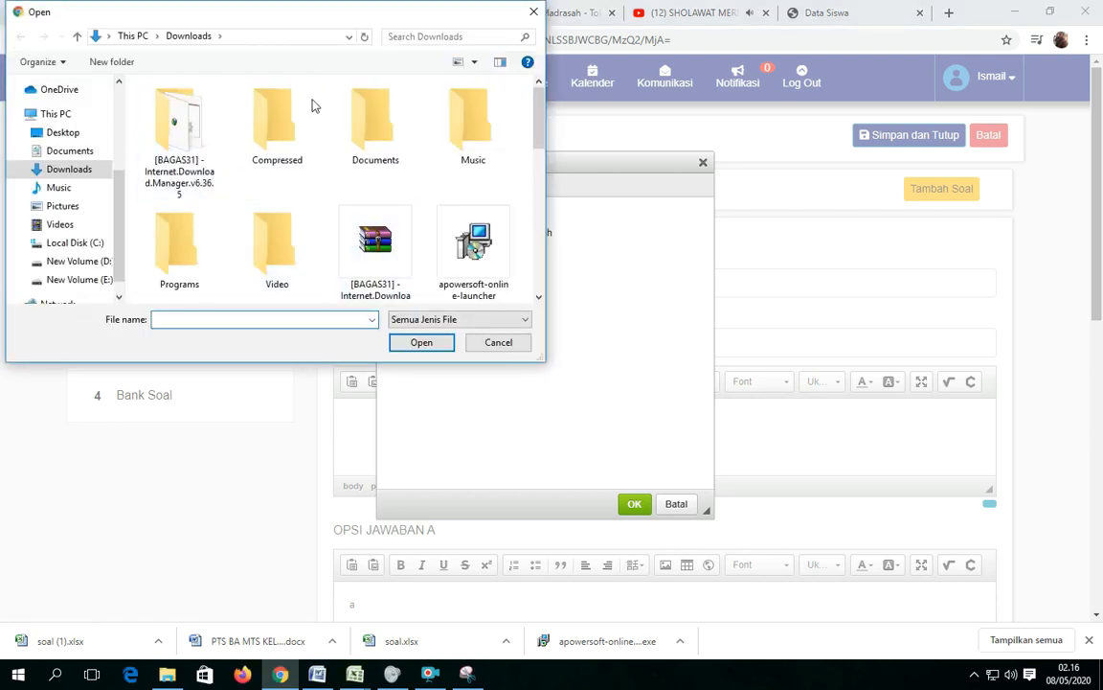
pyautogui.click(61, 207)
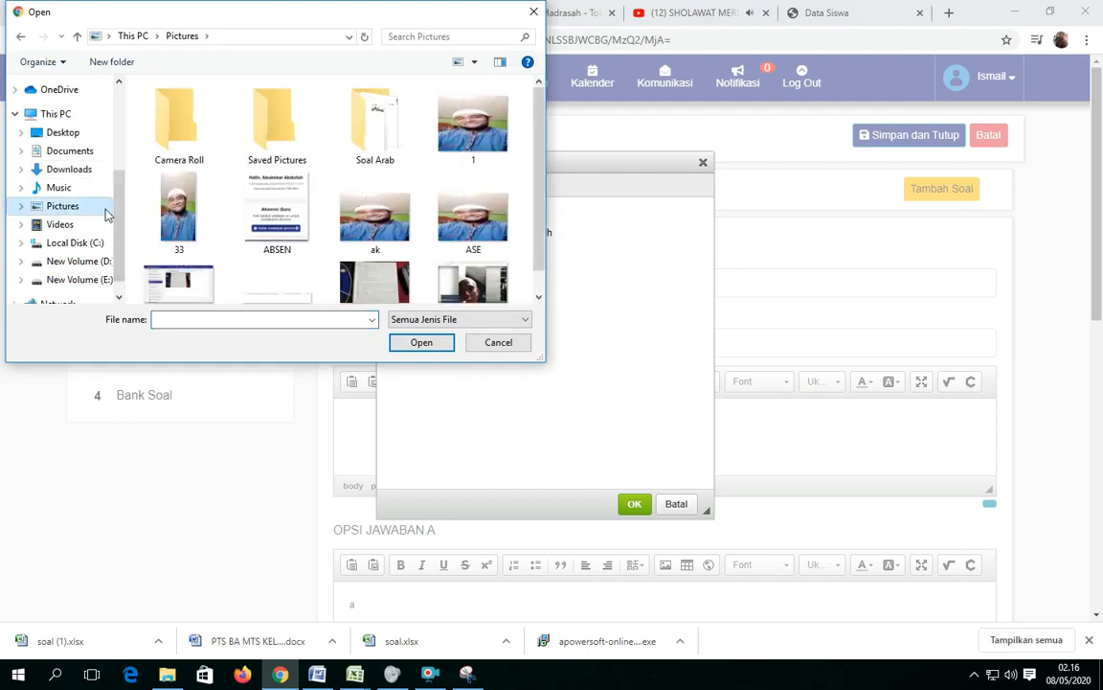
pyautogui.doubleClick(380, 144)
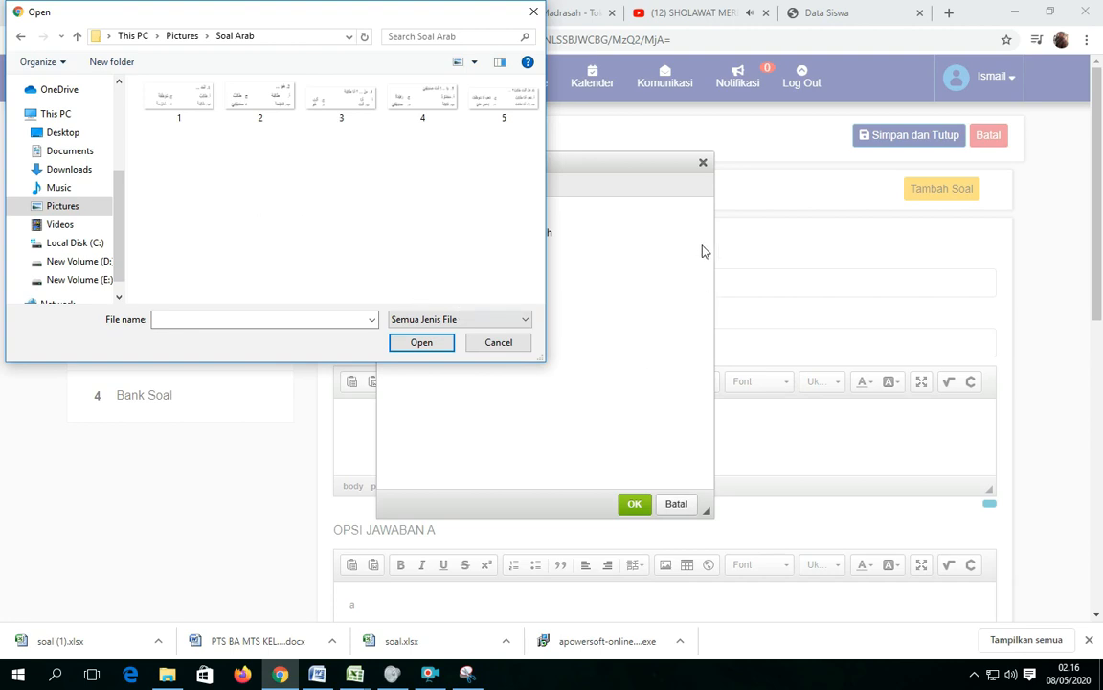
pyautogui.click(533, 12)
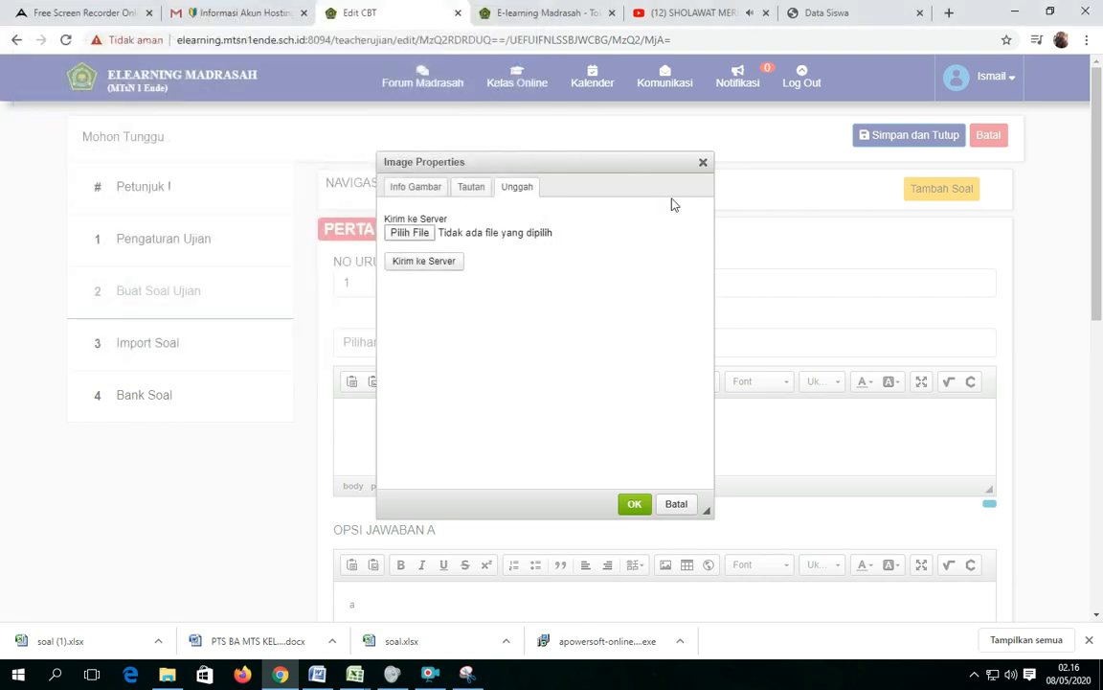
pyautogui.click(702, 166)
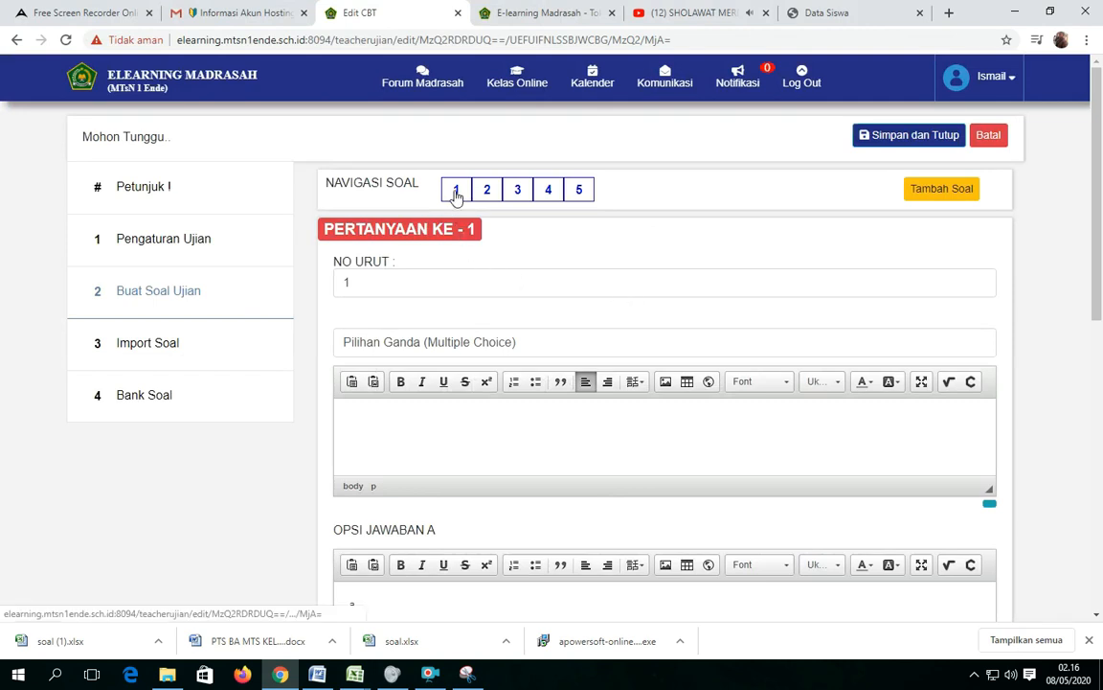
# Upload image 1 from the Soal Arab folder in Pictures to the server and insert it as the text of question 1.
pyautogui.click(666, 382)
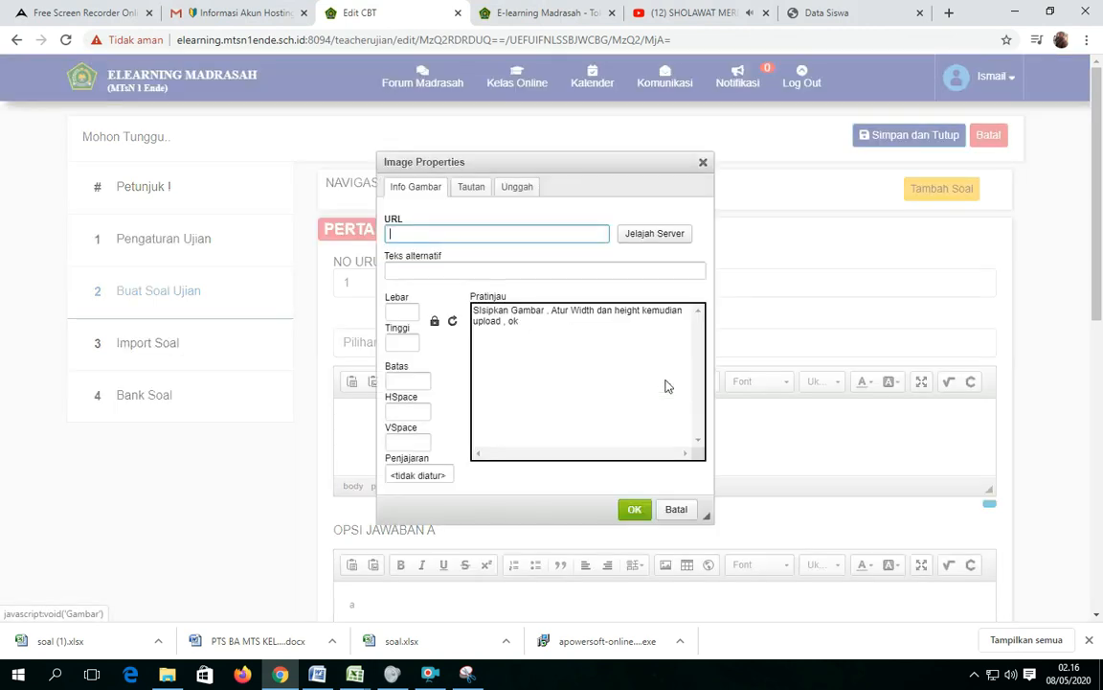
pyautogui.click(509, 191)
pyautogui.click(406, 236)
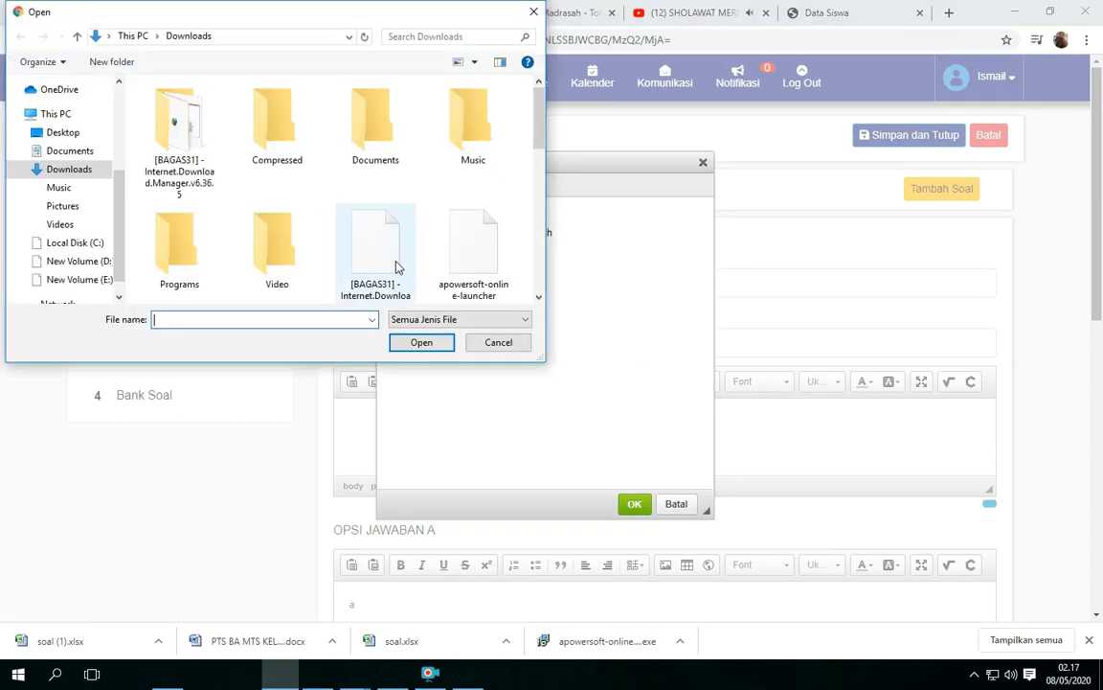
pyautogui.click(63, 207)
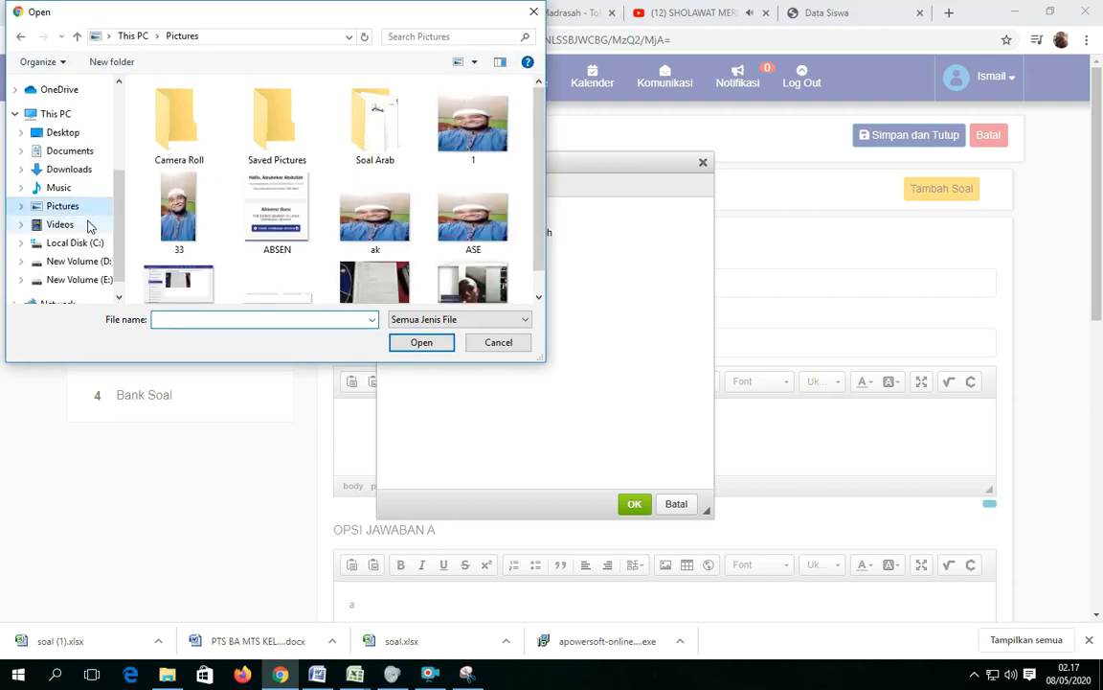
pyautogui.doubleClick(366, 153)
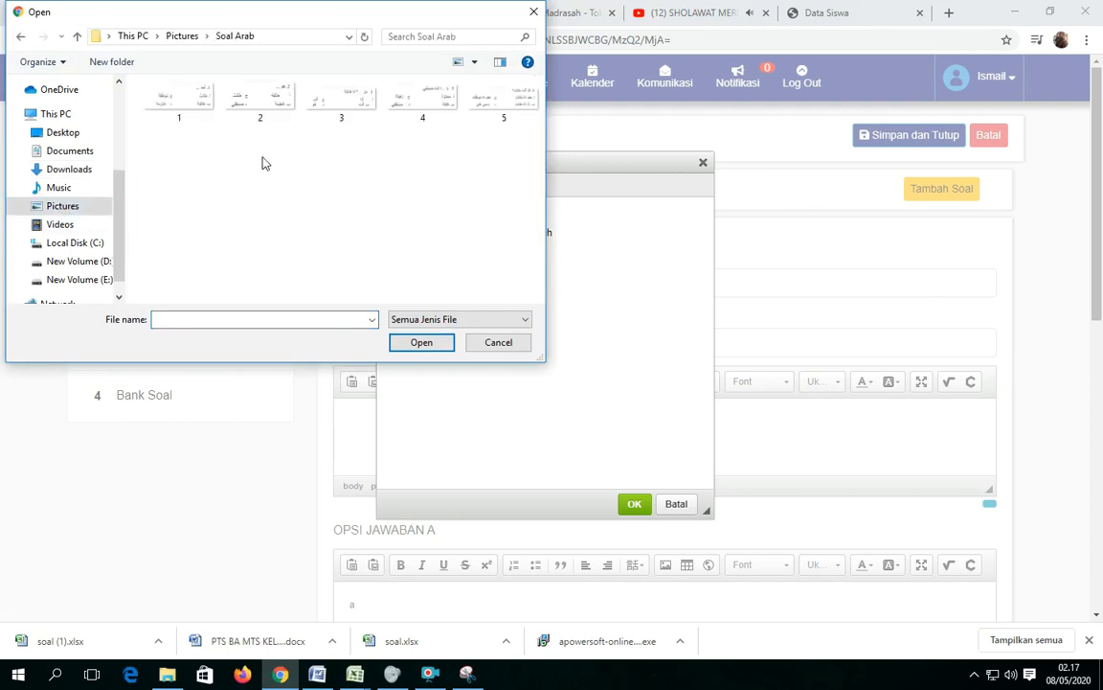
pyautogui.click(172, 114)
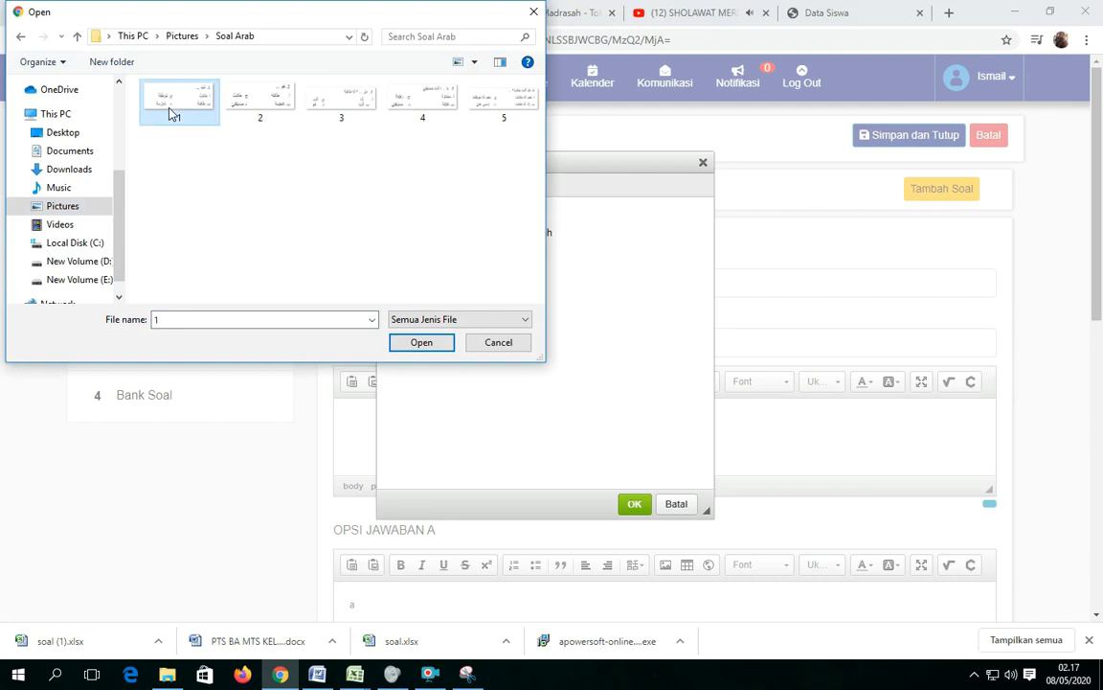
pyautogui.click(412, 343)
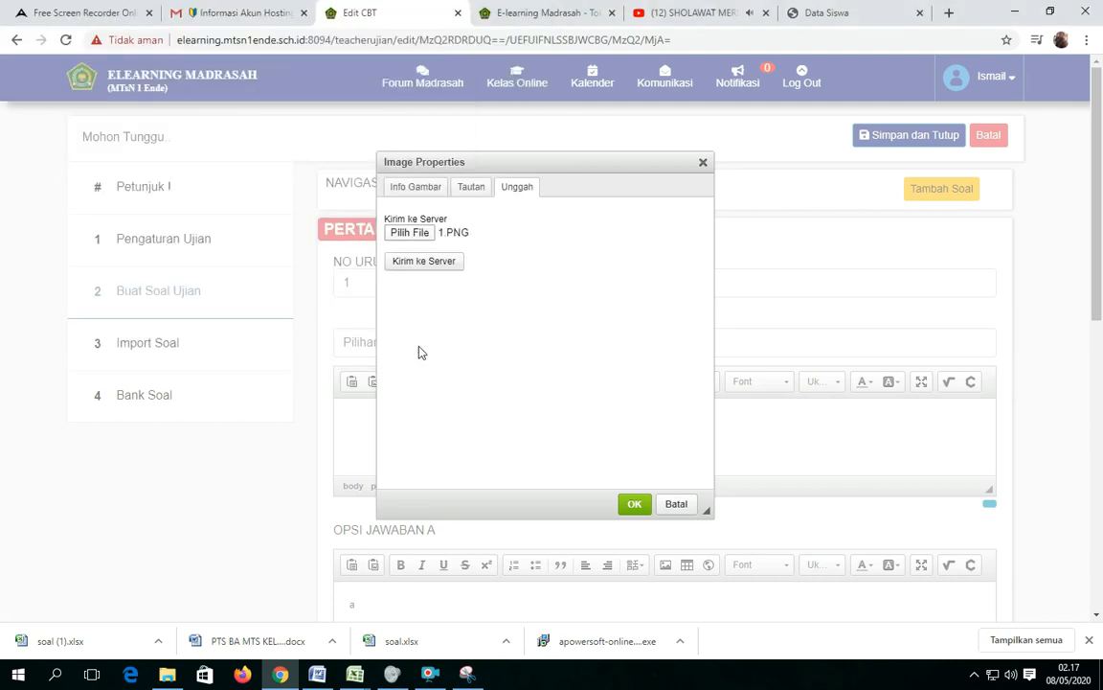
pyautogui.click(413, 268)
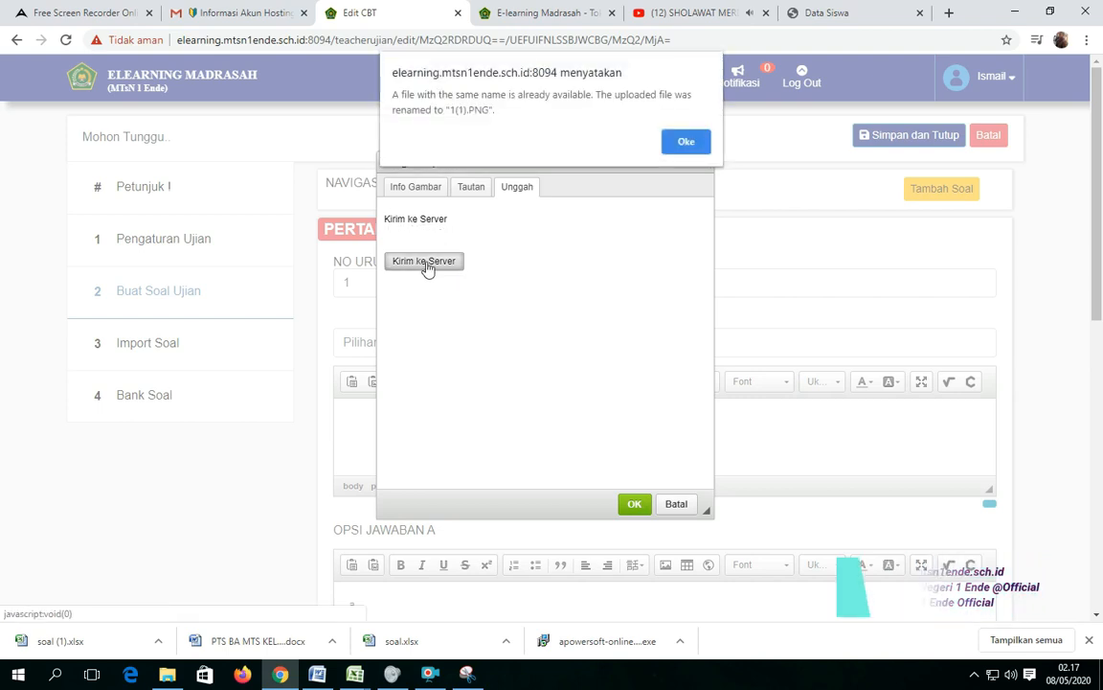
pyautogui.click(686, 141)
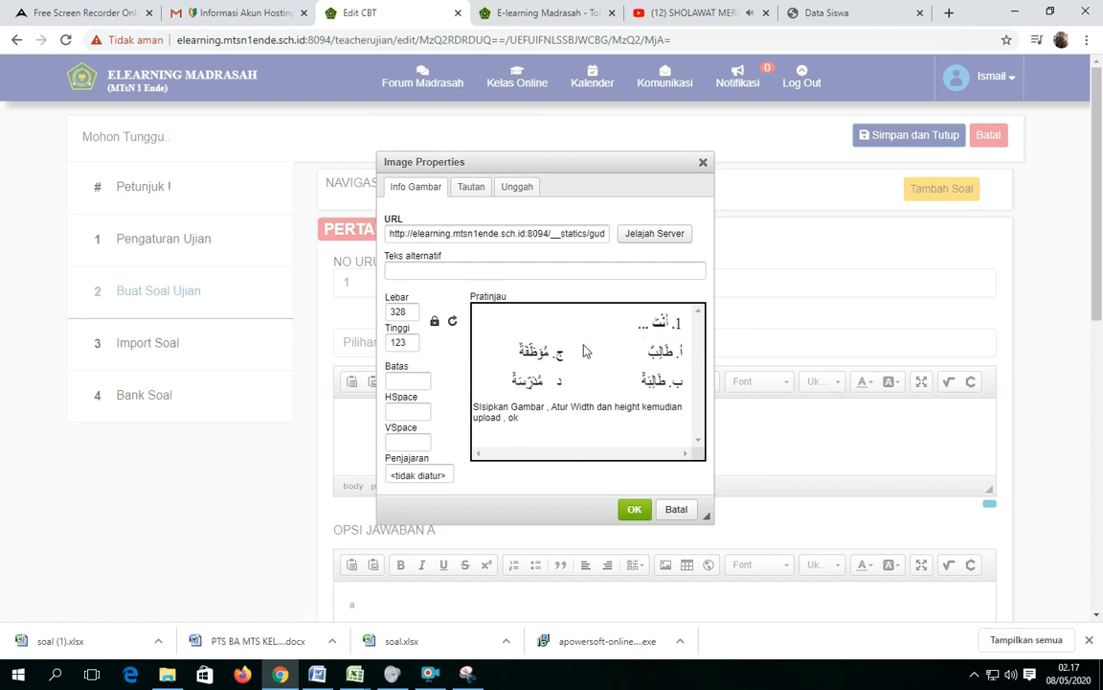
pyautogui.click(634, 509)
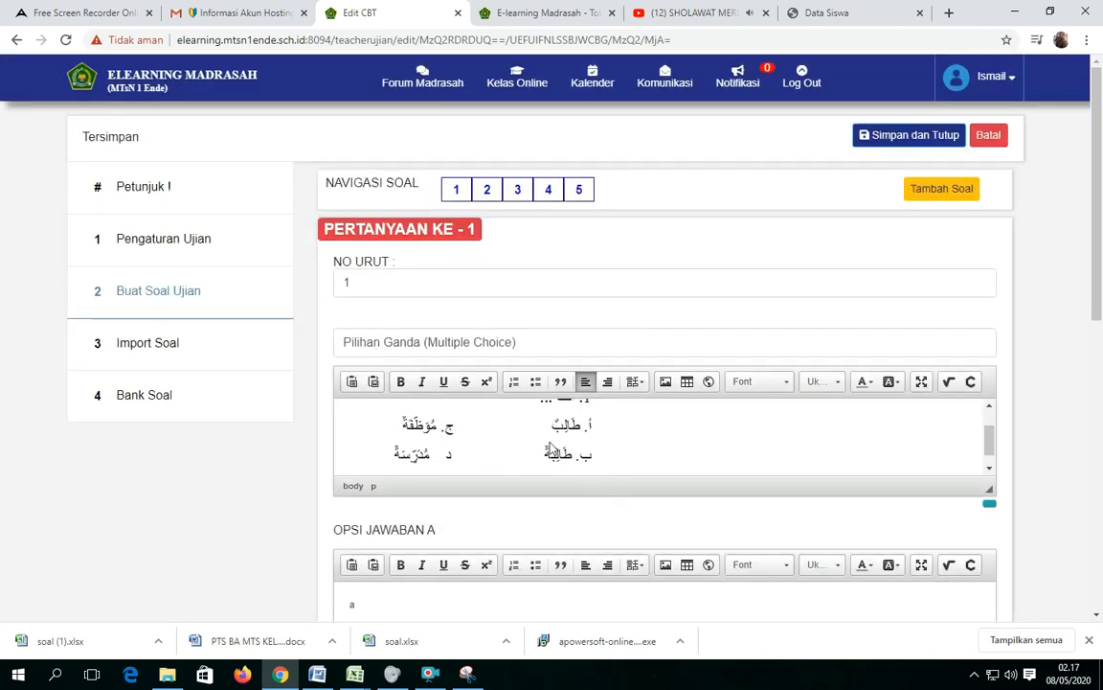
# Upload image 2 from the Soal Arab folder to the server and insert it as the text of question 2.
pyautogui.click(487, 191)
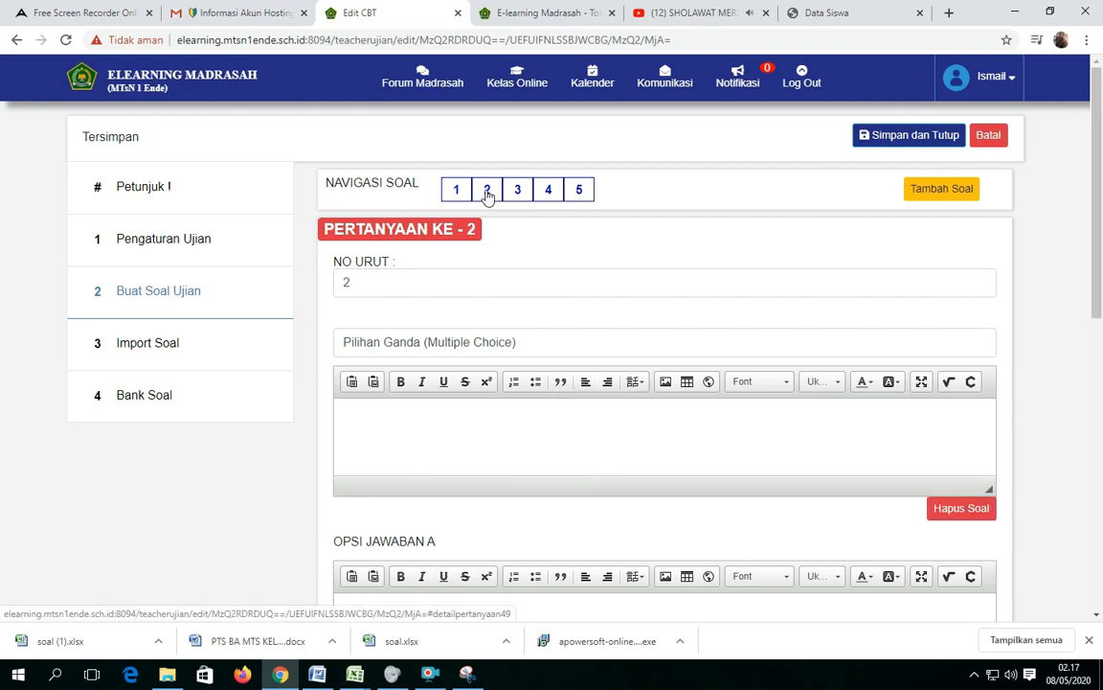
pyautogui.click(666, 382)
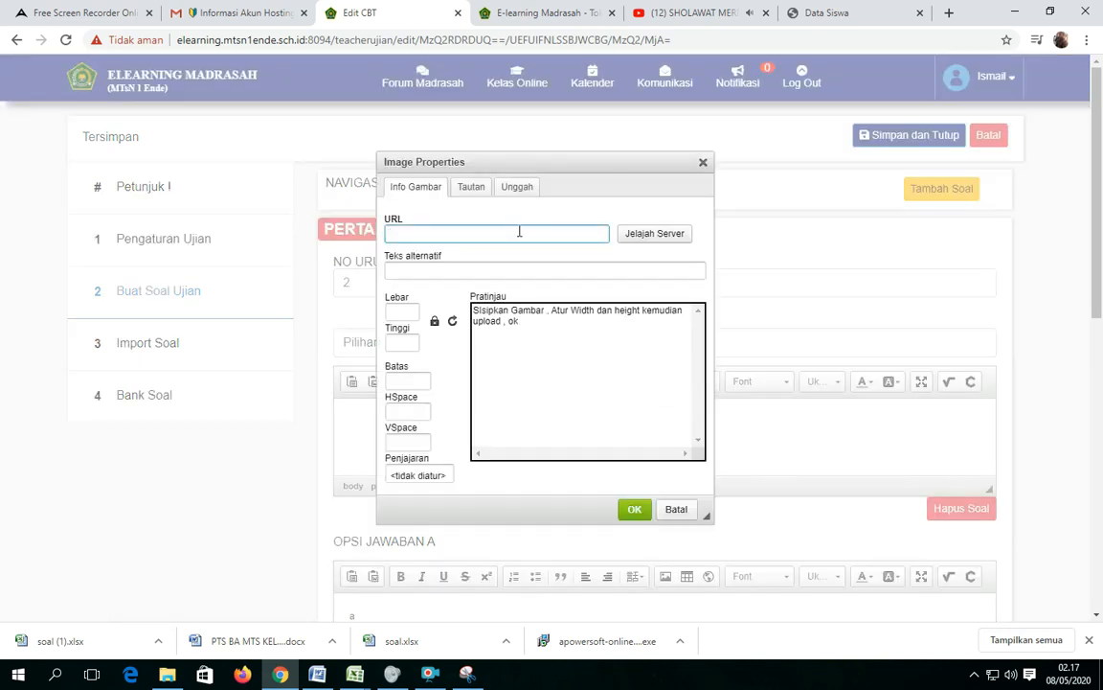
pyautogui.click(517, 188)
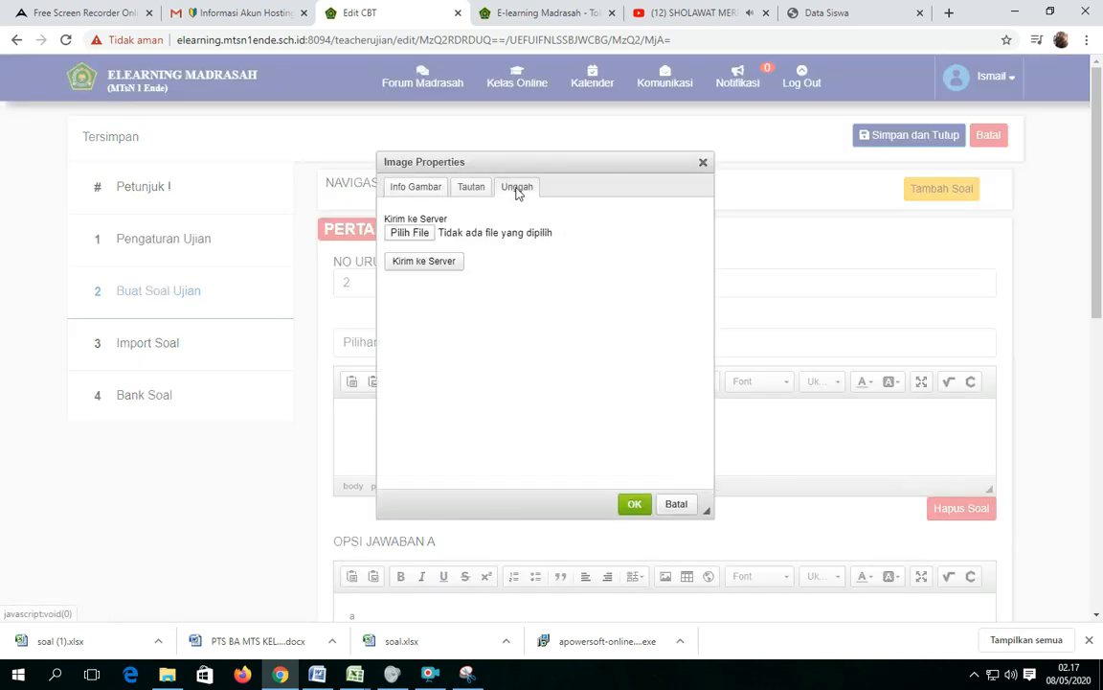
pyautogui.click(412, 234)
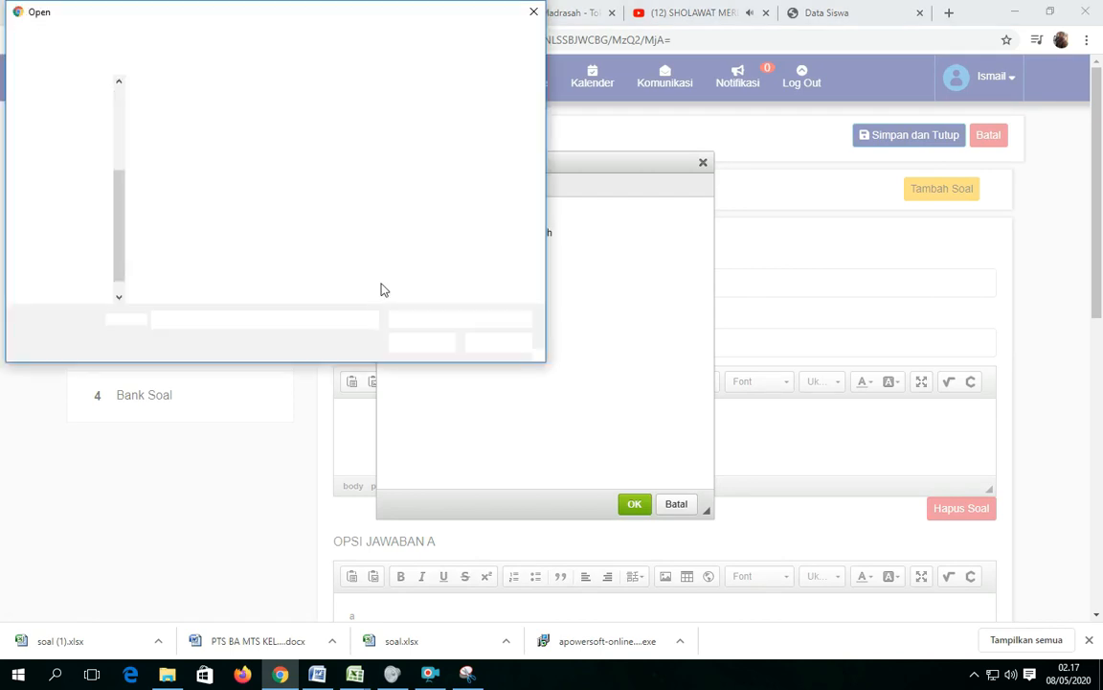
pyautogui.click(254, 112)
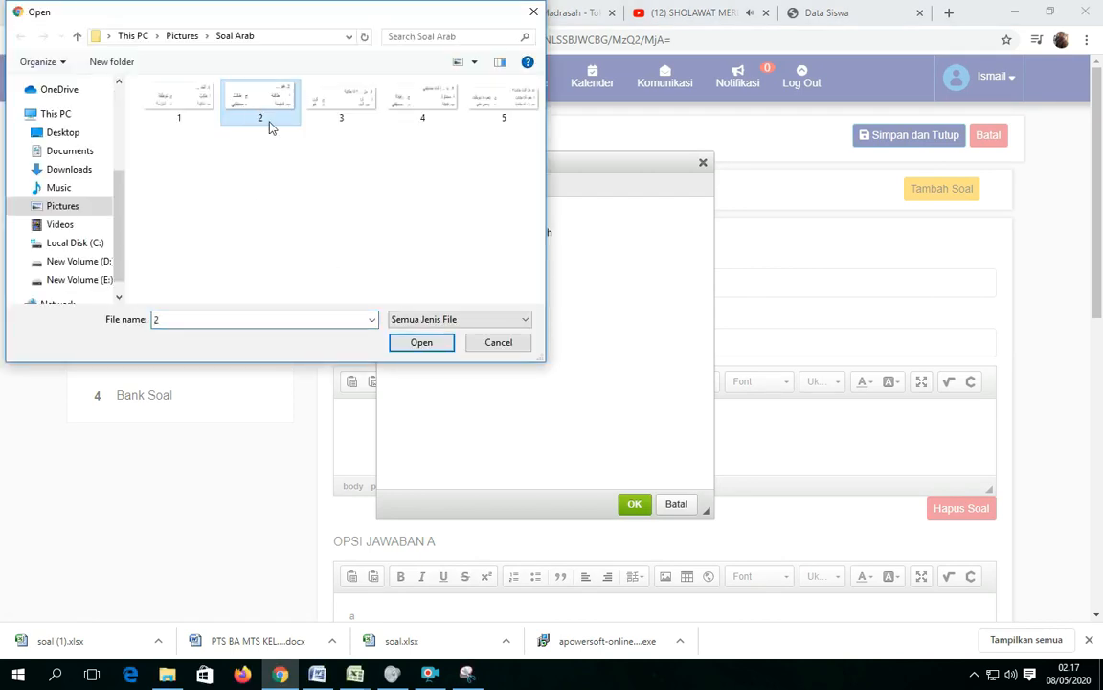
pyautogui.click(403, 344)
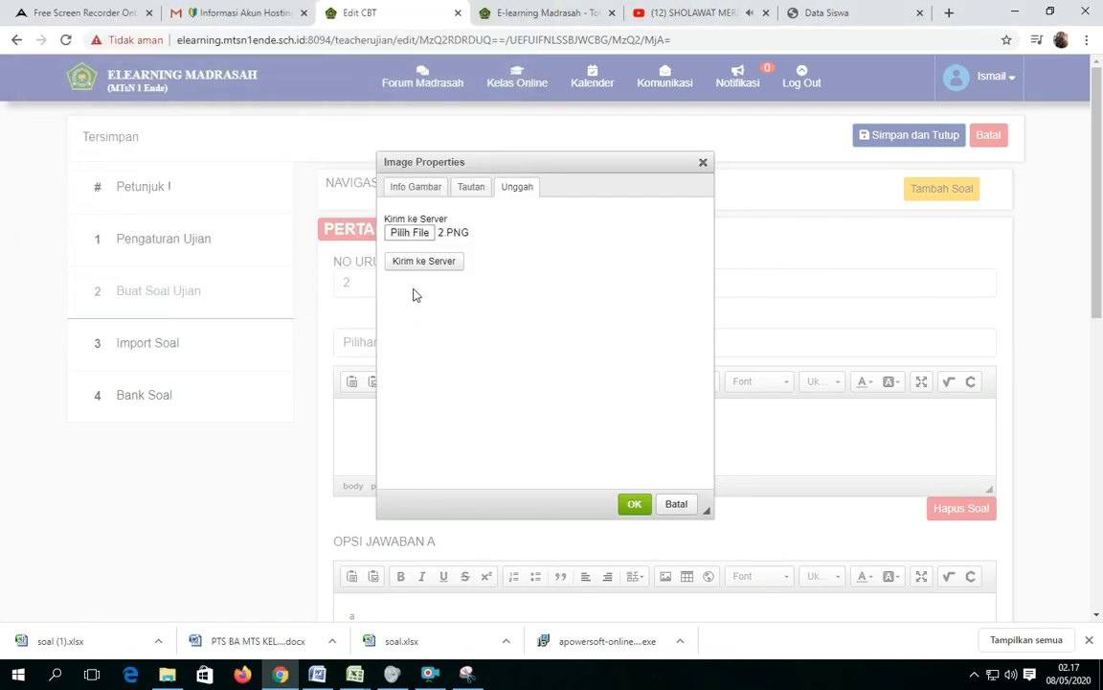
pyautogui.click(423, 262)
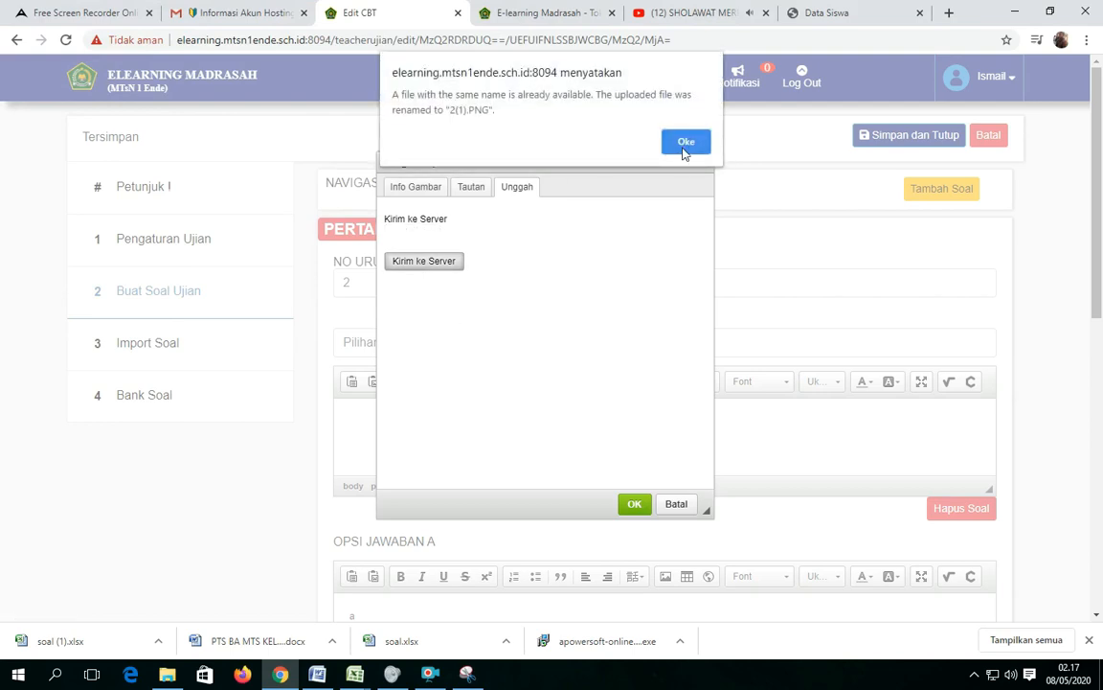
pyautogui.click(685, 142)
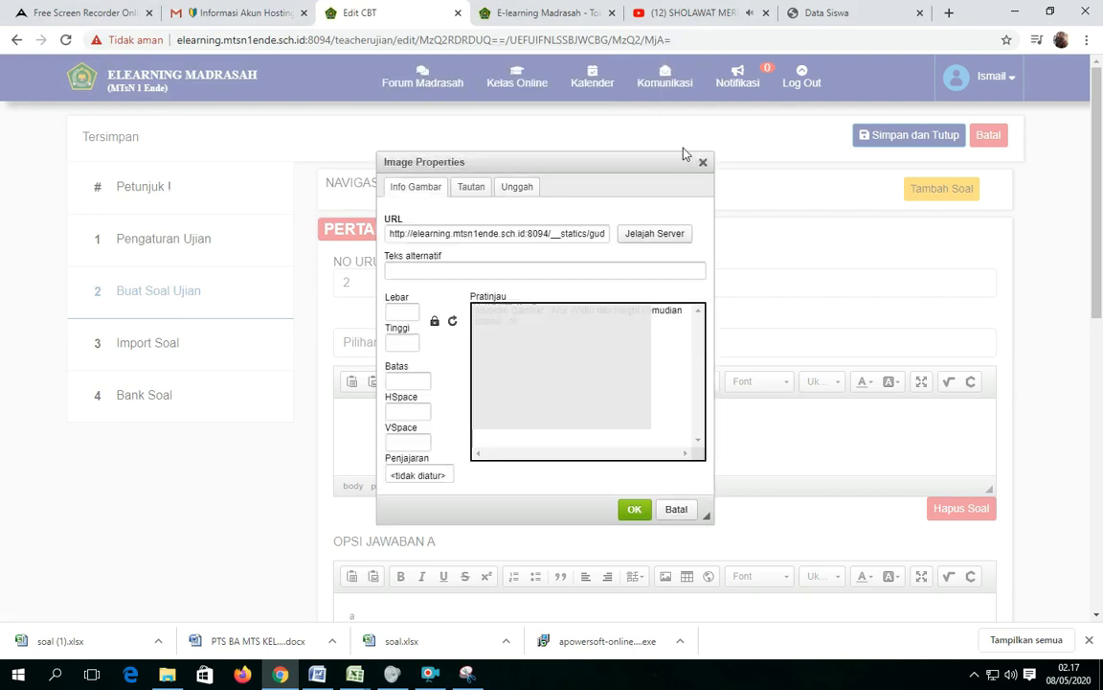
pyautogui.click(633, 514)
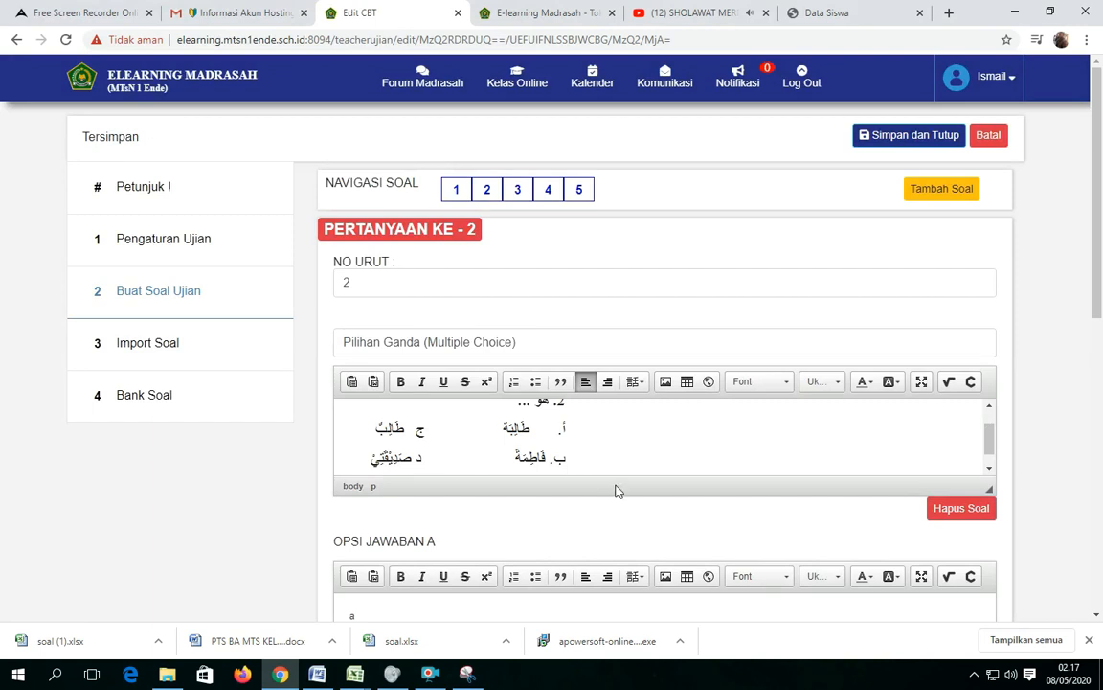
# Upload image 3 from the Soal Arab folder to the server and insert it as the text of question 3.
pyautogui.click(515, 190)
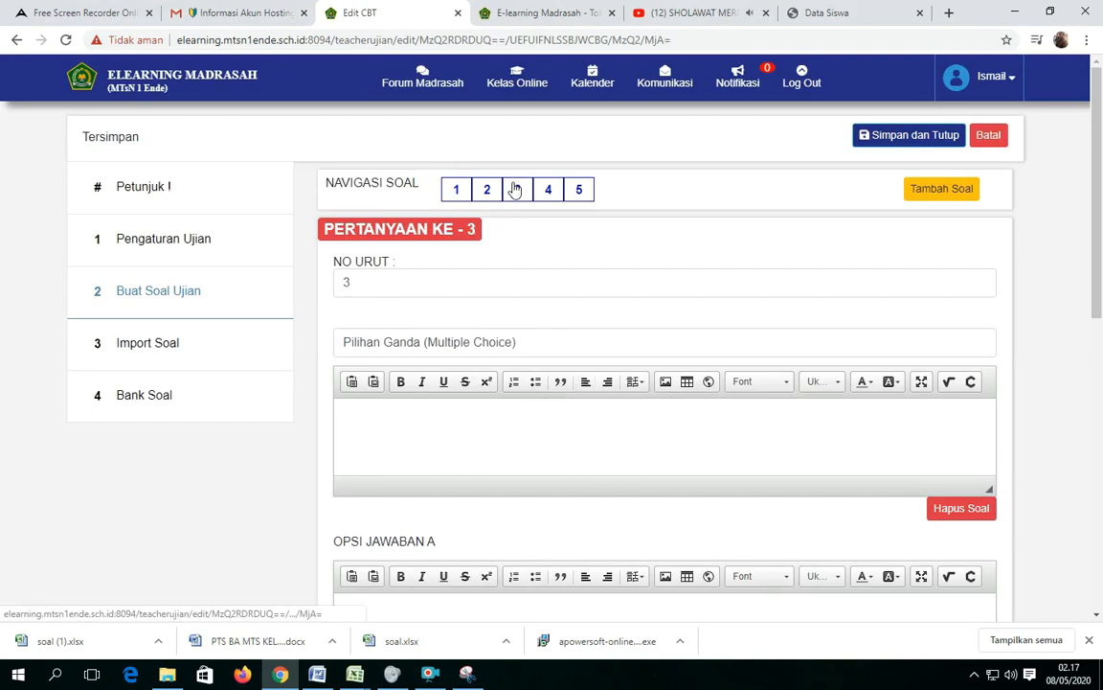
pyautogui.click(666, 382)
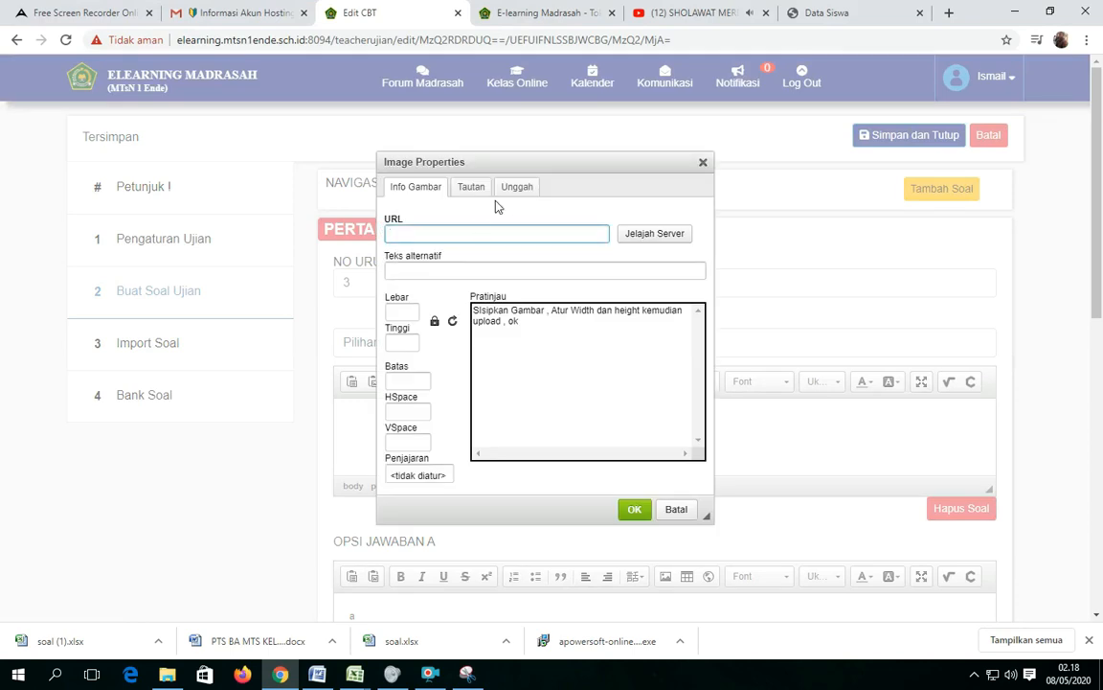
pyautogui.click(511, 189)
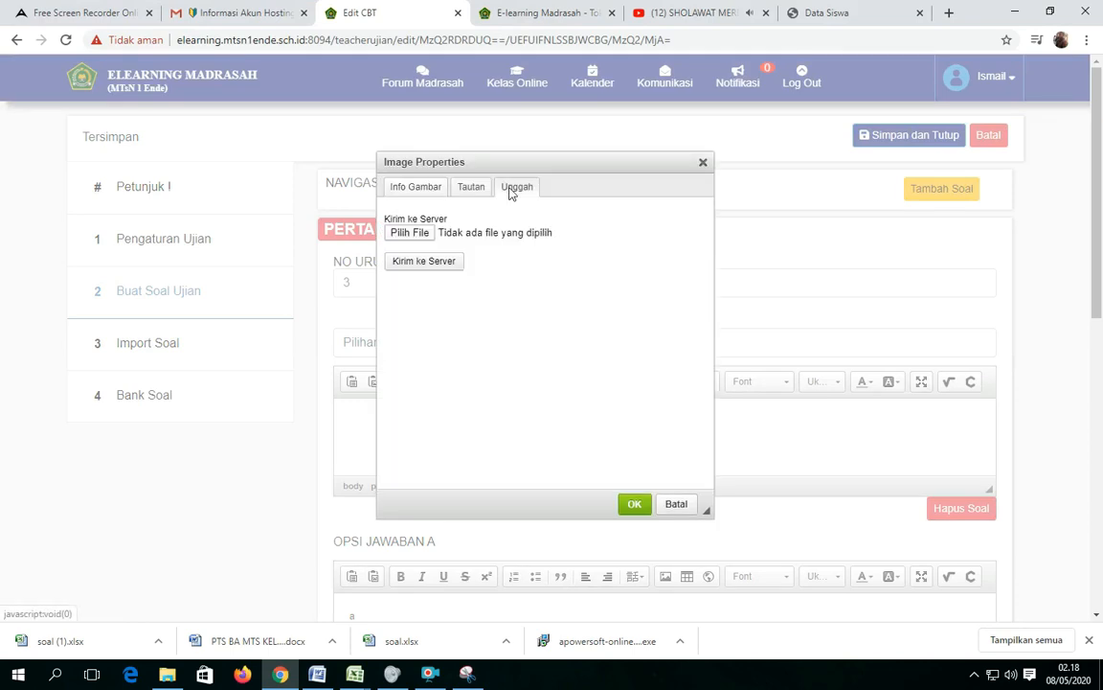
pyautogui.click(410, 236)
pyautogui.click(342, 120)
pyautogui.click(412, 342)
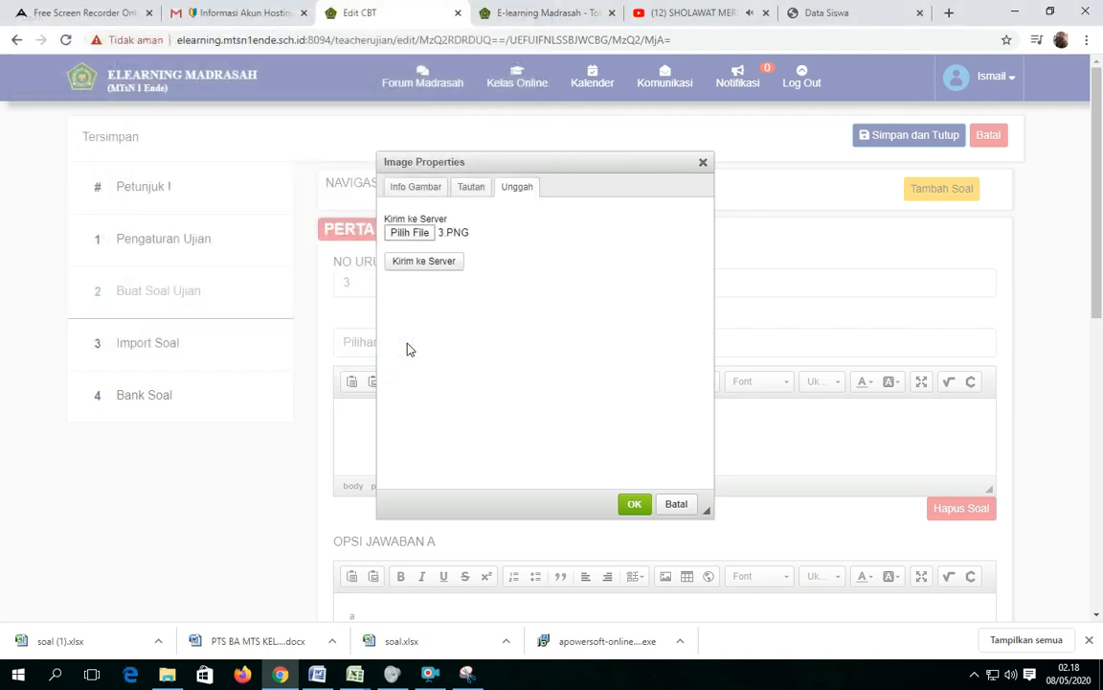
pyautogui.click(414, 266)
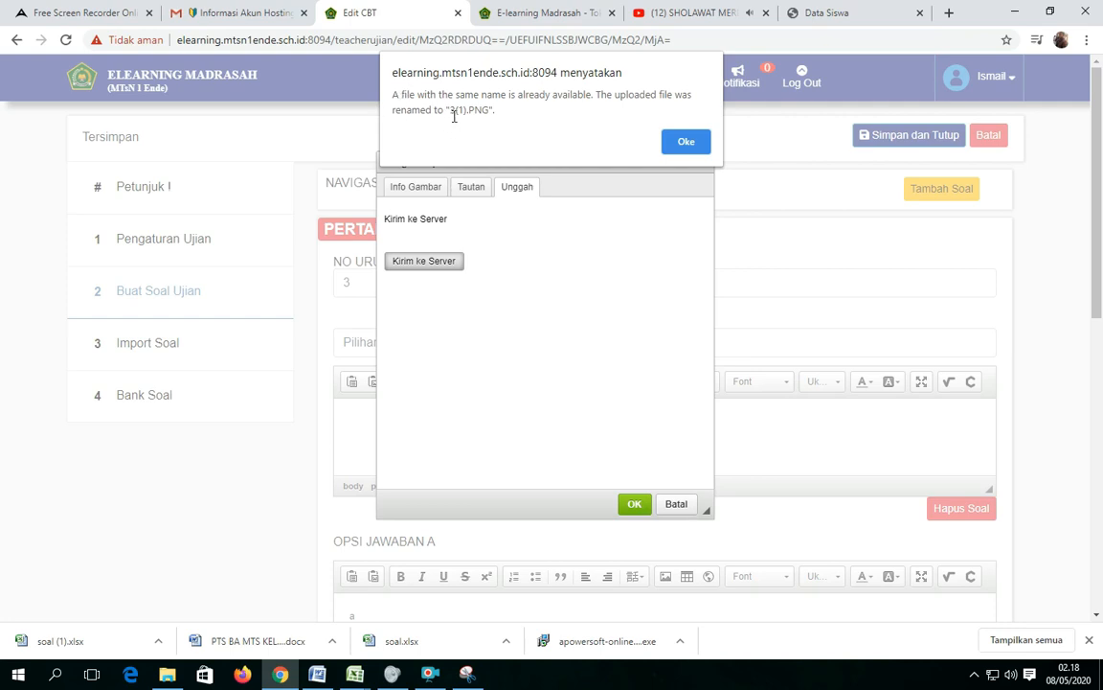
pyautogui.click(687, 142)
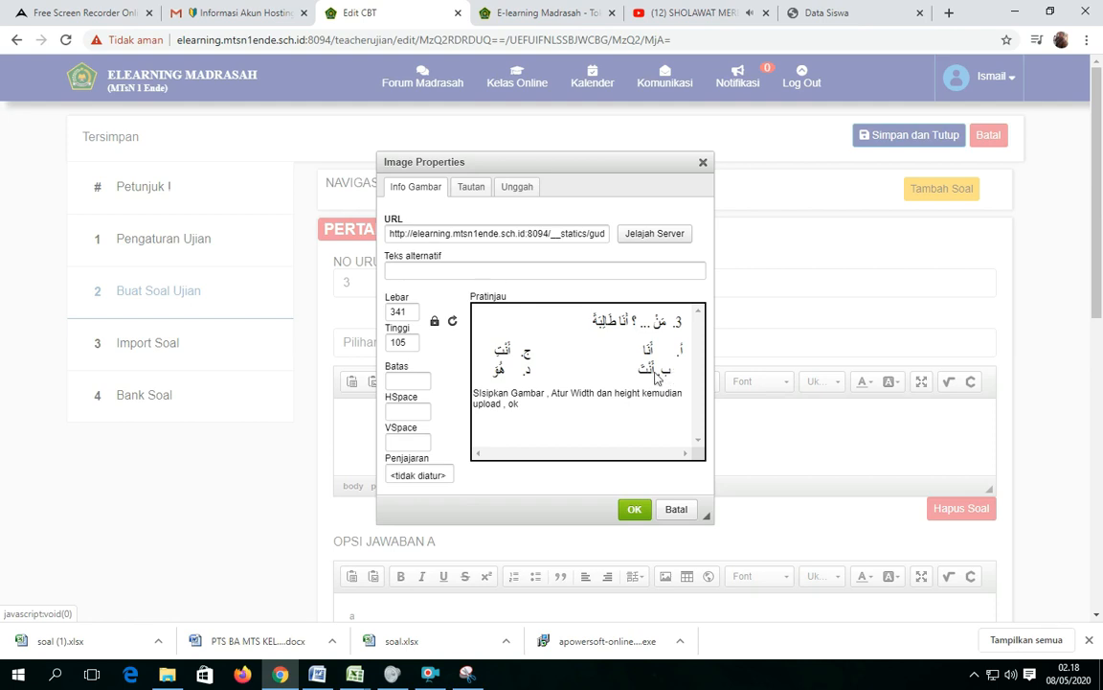
pyautogui.click(633, 510)
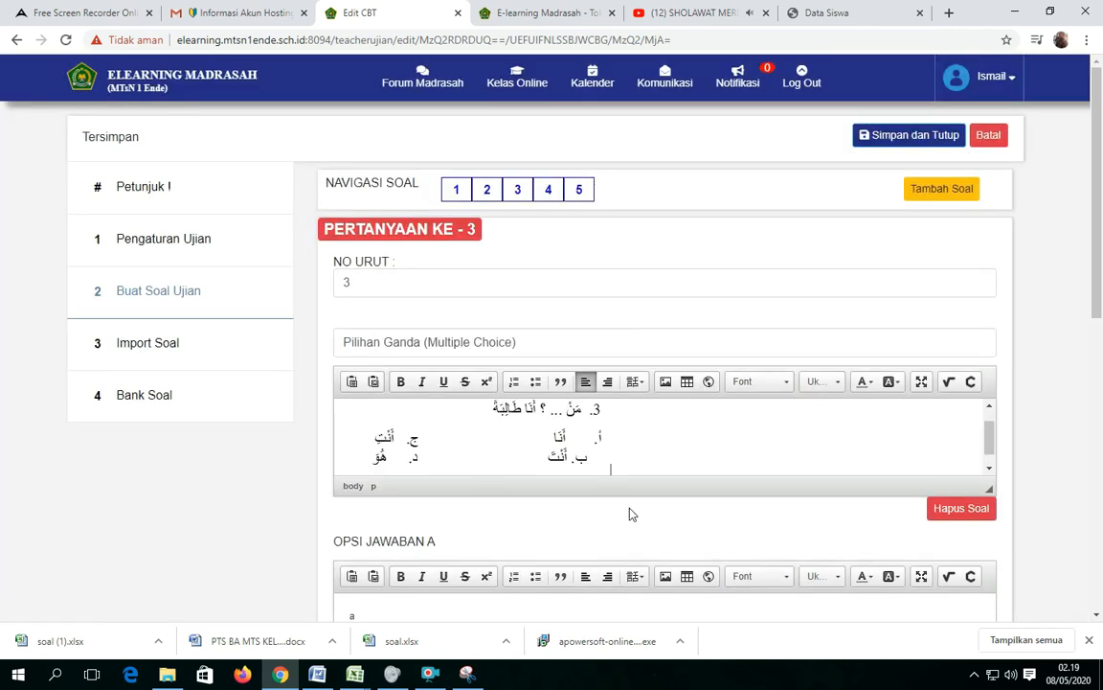
# Upload image 4 from the Soal Arab folder to the server and insert it as the text of question 4.
pyautogui.click(548, 191)
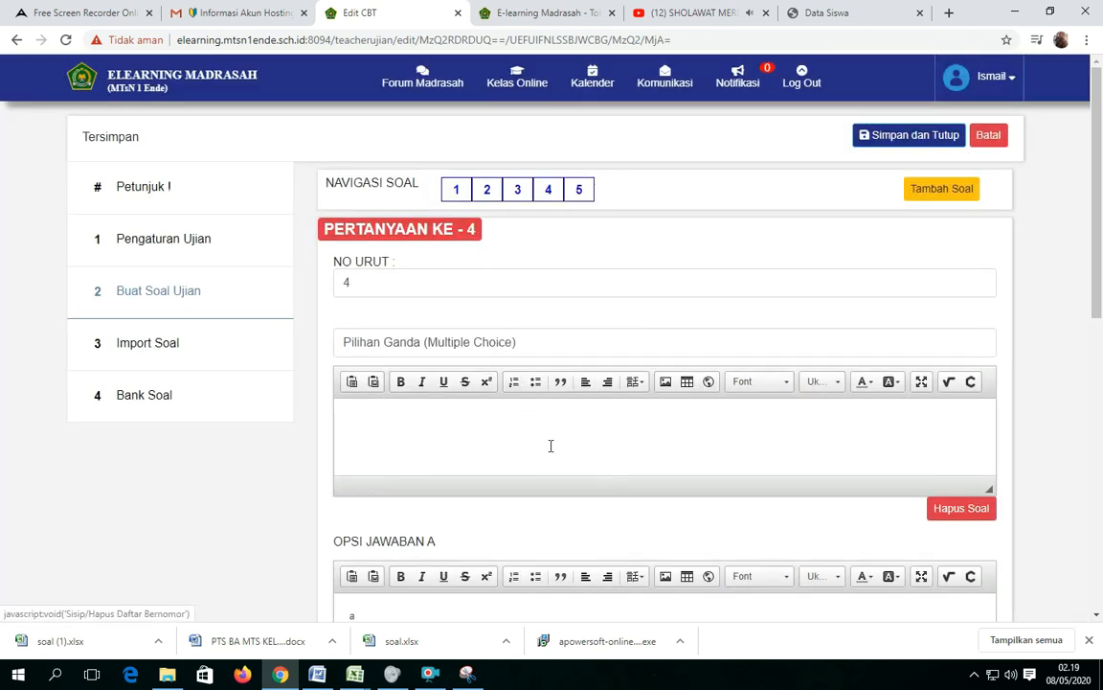
pyautogui.click(666, 384)
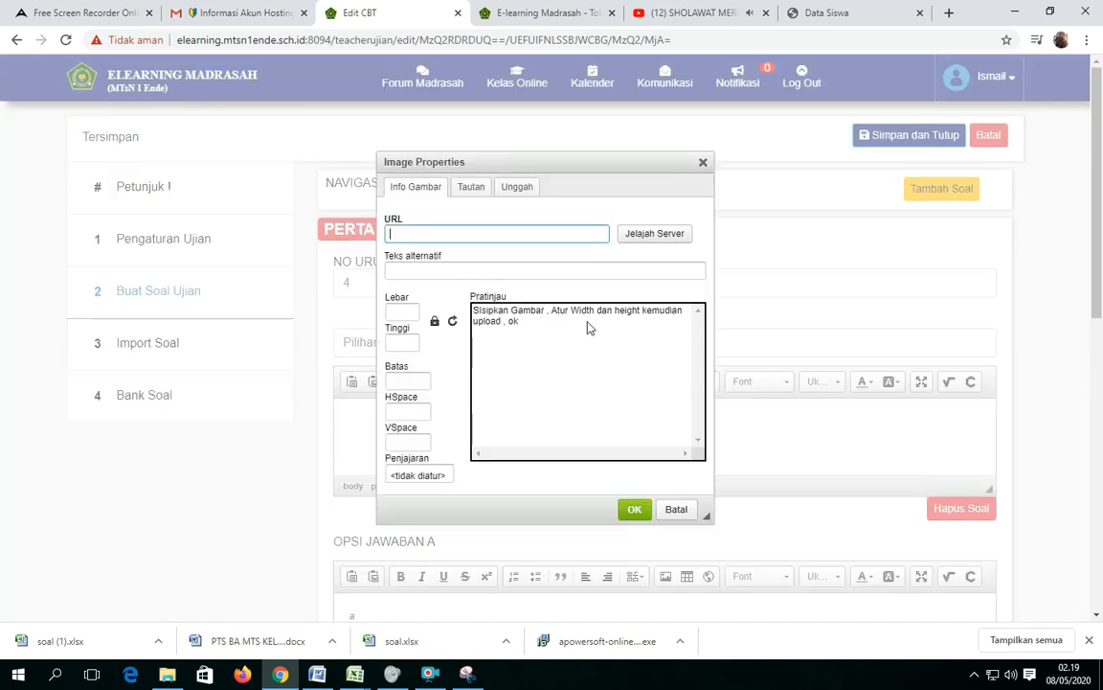
pyautogui.click(515, 188)
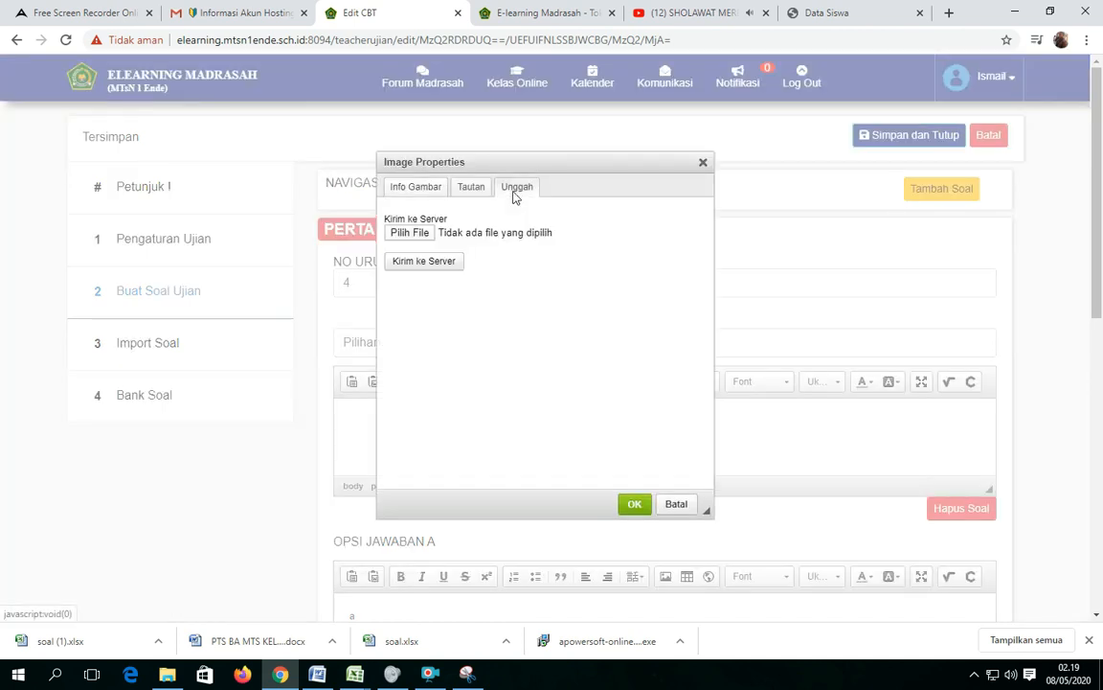
pyautogui.click(403, 234)
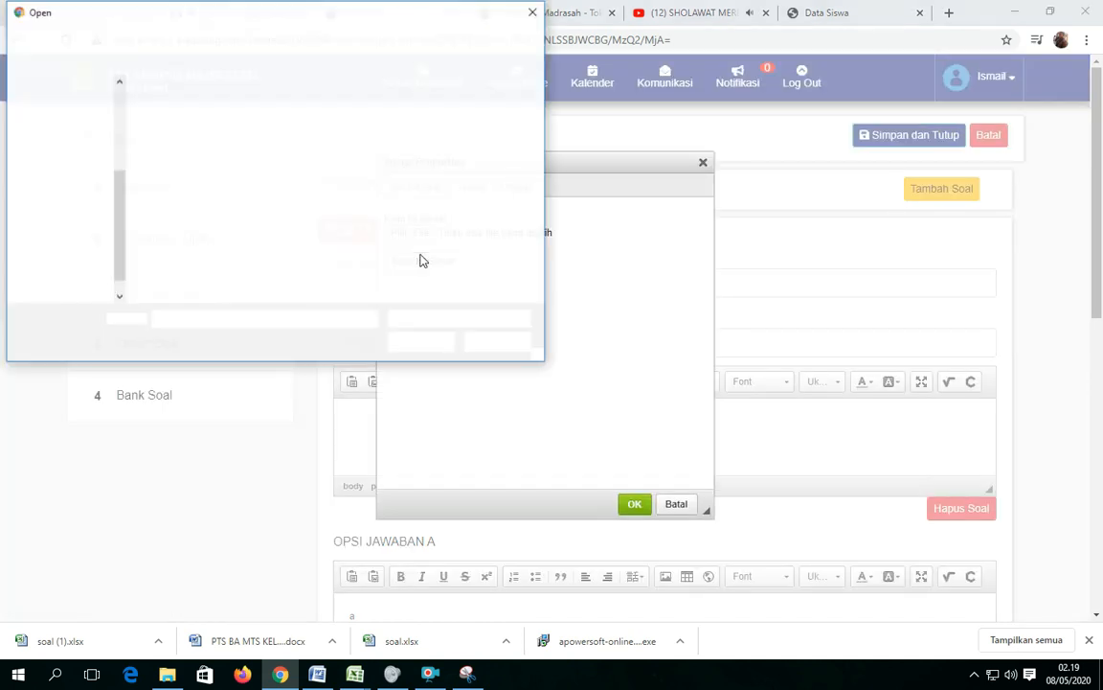
pyautogui.click(424, 107)
pyautogui.click(419, 342)
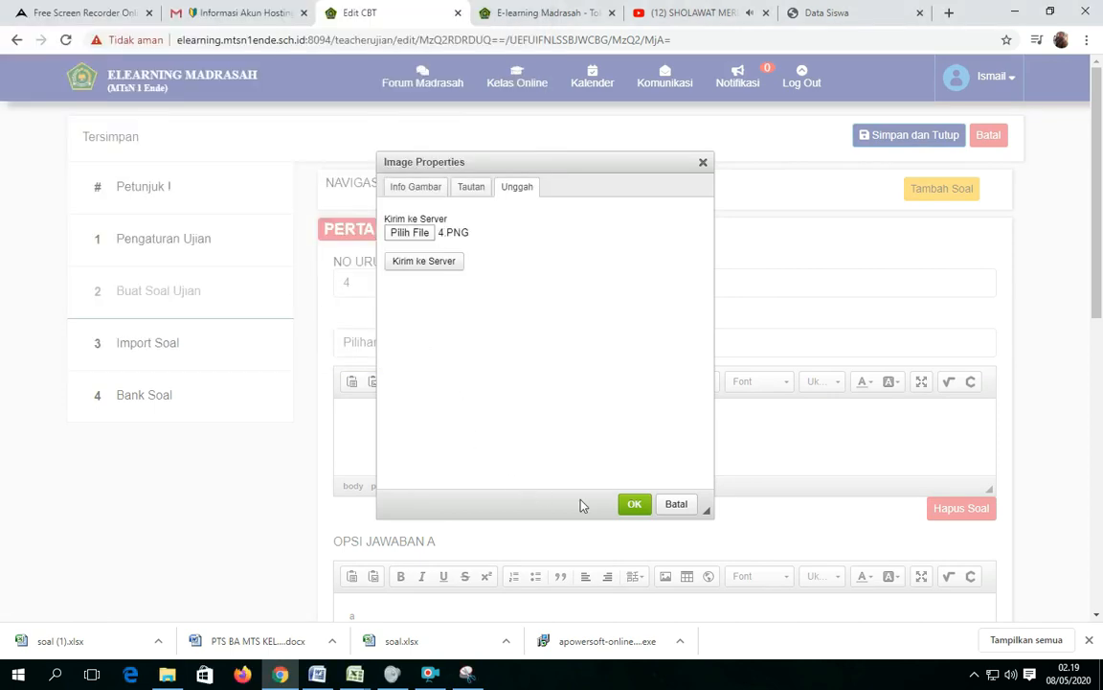
pyautogui.click(423, 265)
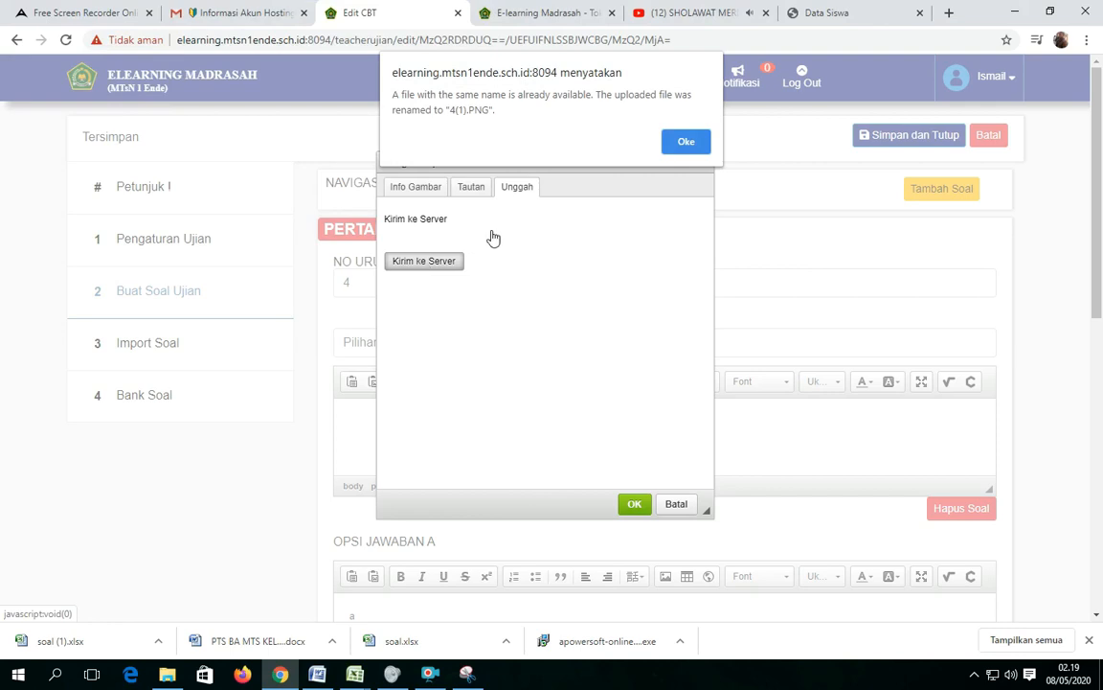
pyautogui.click(686, 142)
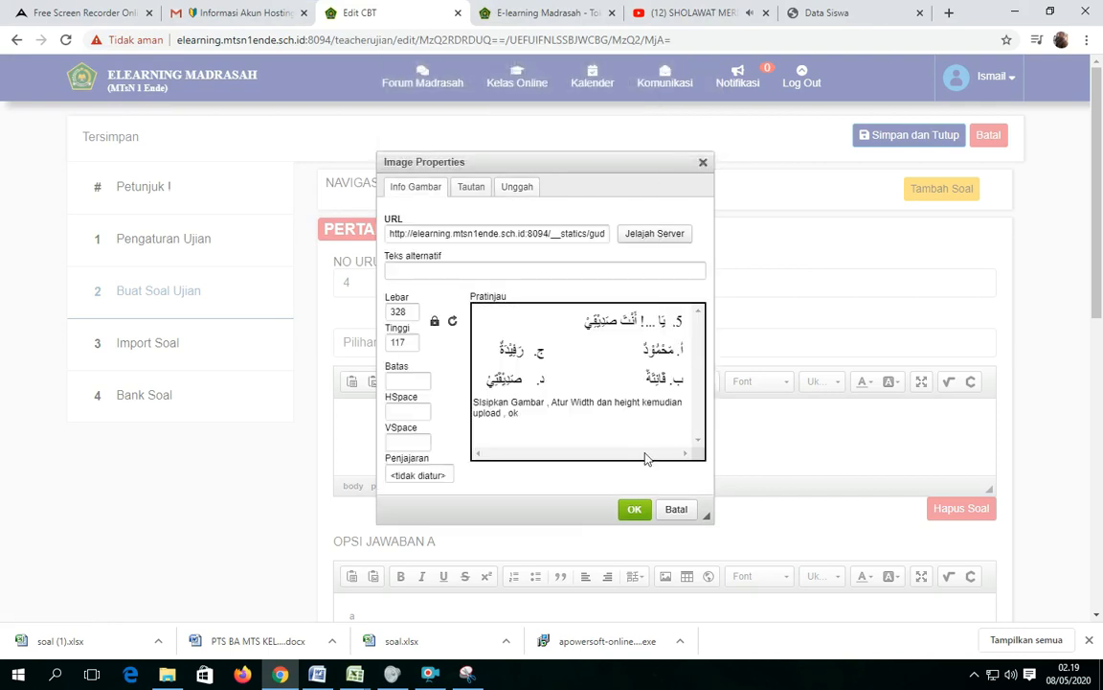
pyautogui.click(633, 511)
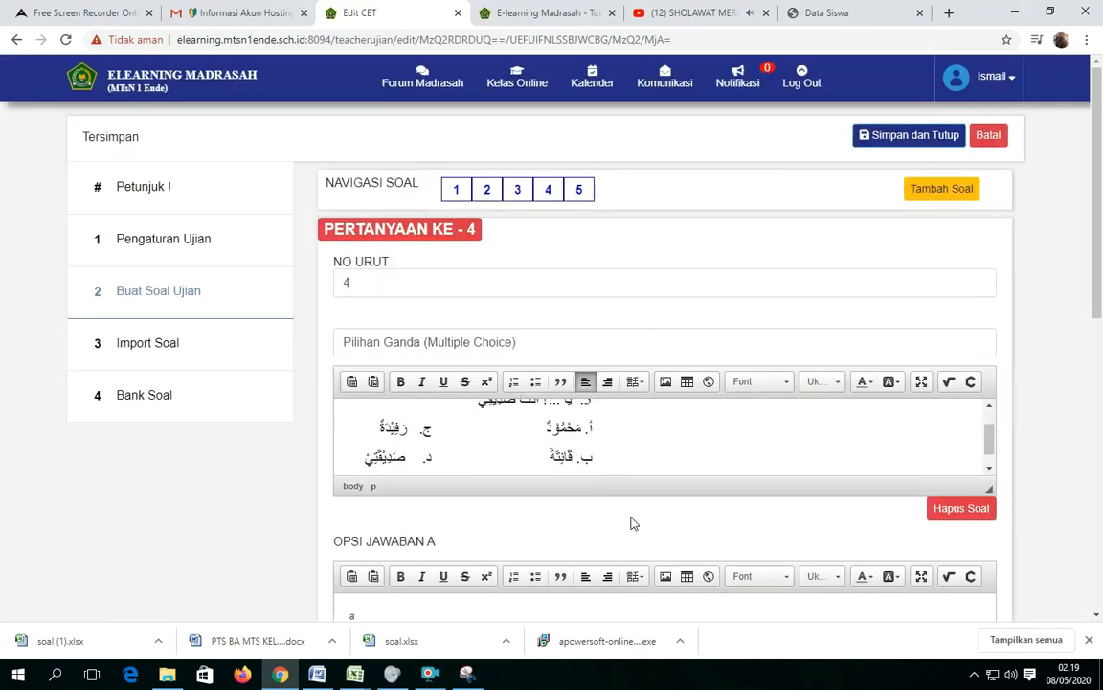
# Upload image 5 from the Soal Arab folder to the server and insert it as the text of question 5.
pyautogui.click(578, 192)
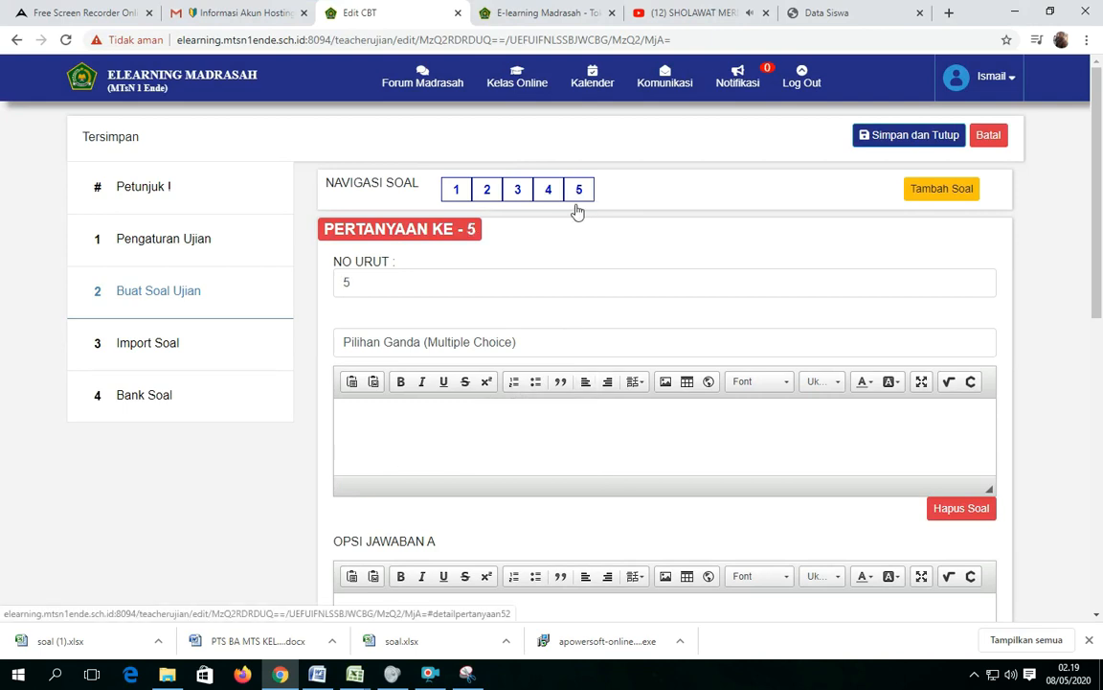
pyautogui.click(666, 383)
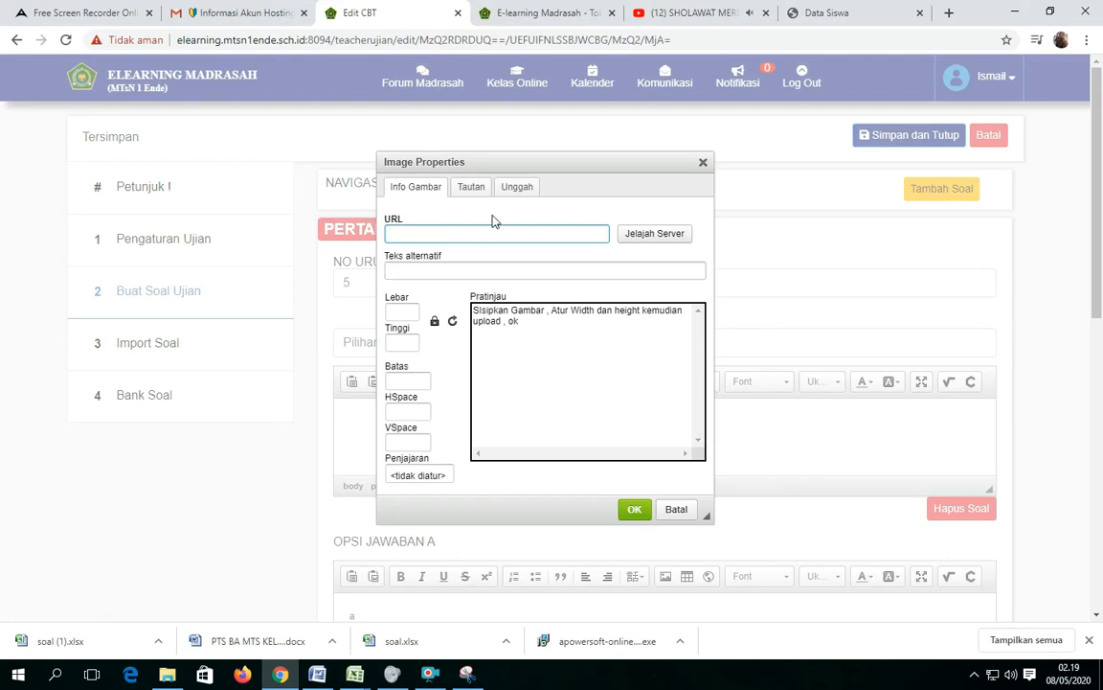
pyautogui.click(510, 188)
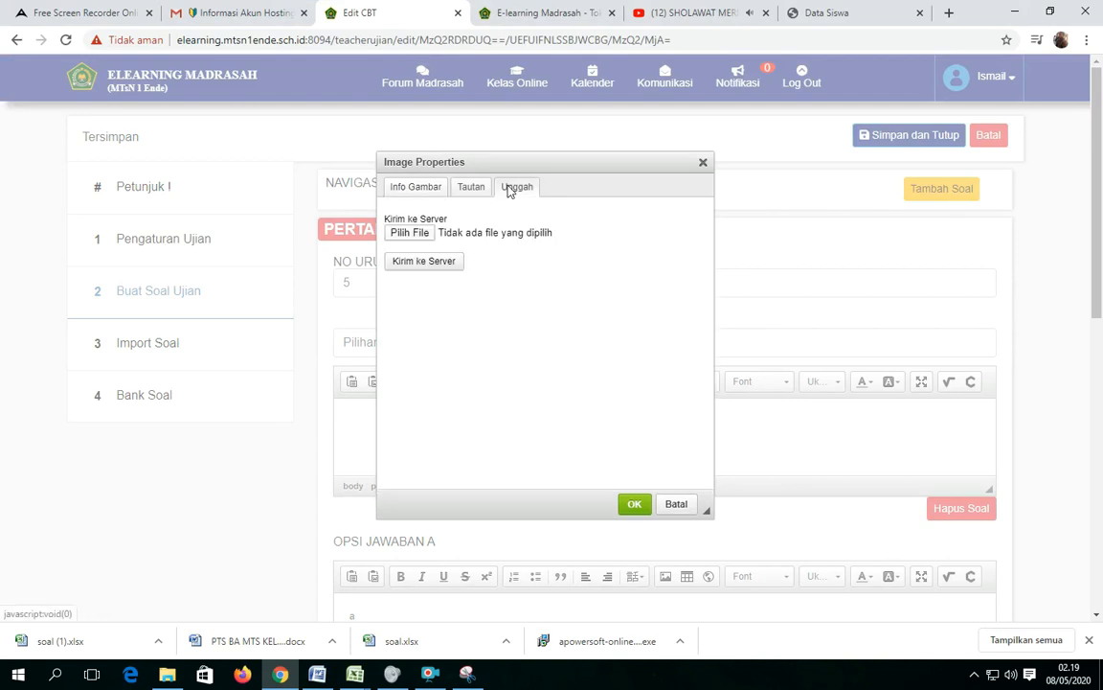
pyautogui.click(409, 234)
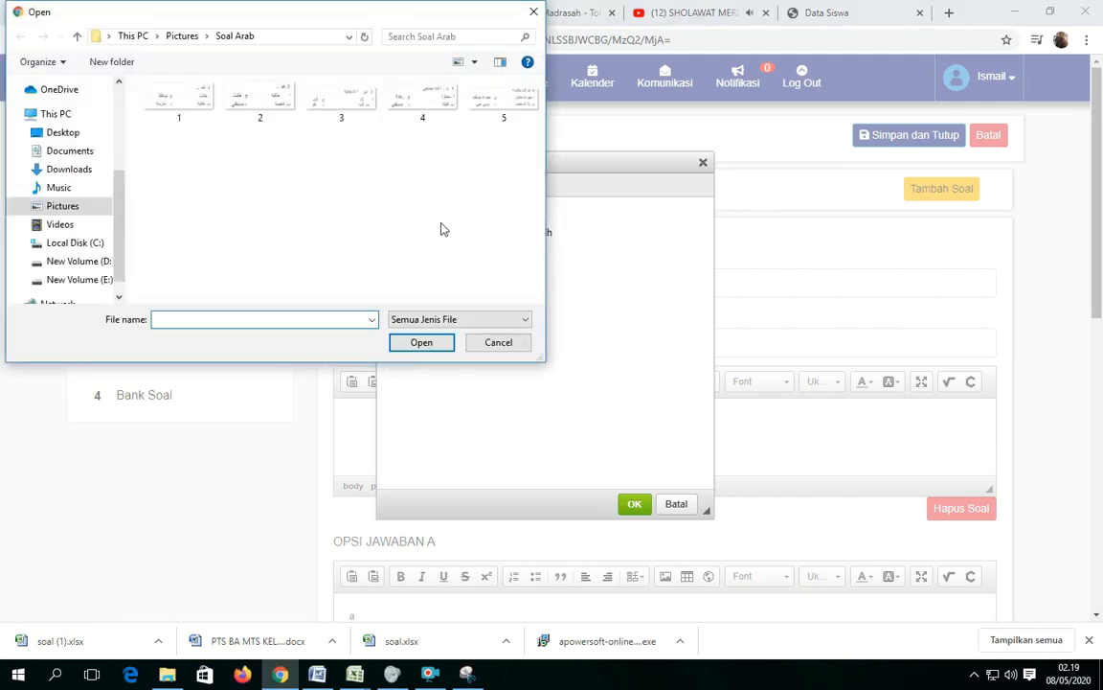
pyautogui.click(497, 108)
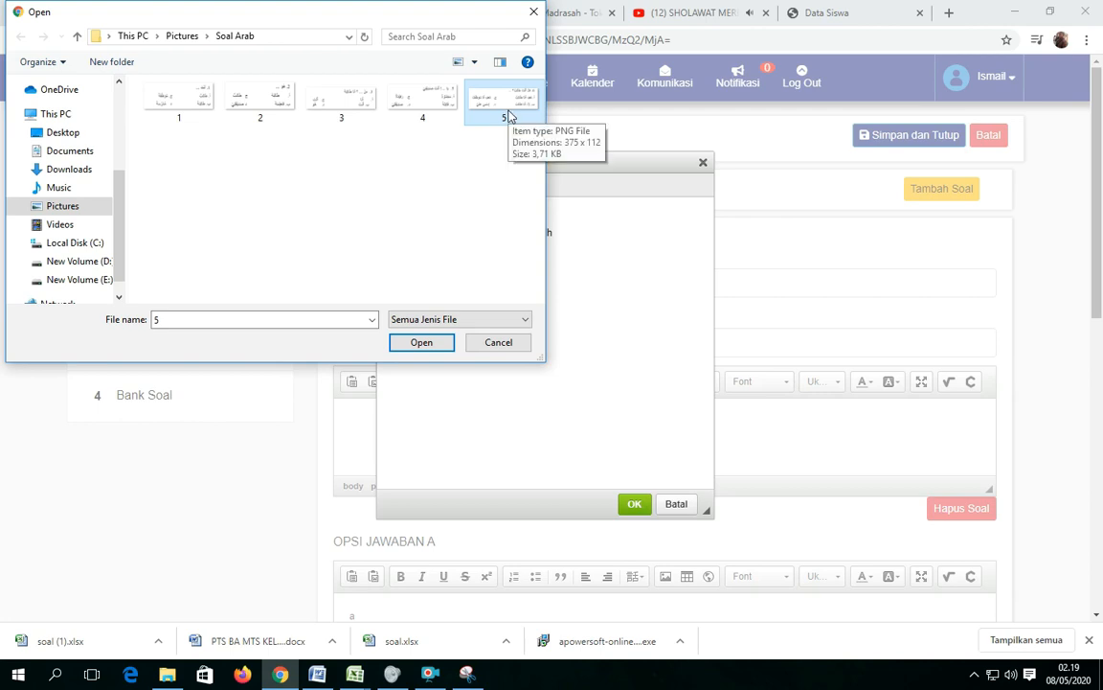
pyautogui.click(420, 343)
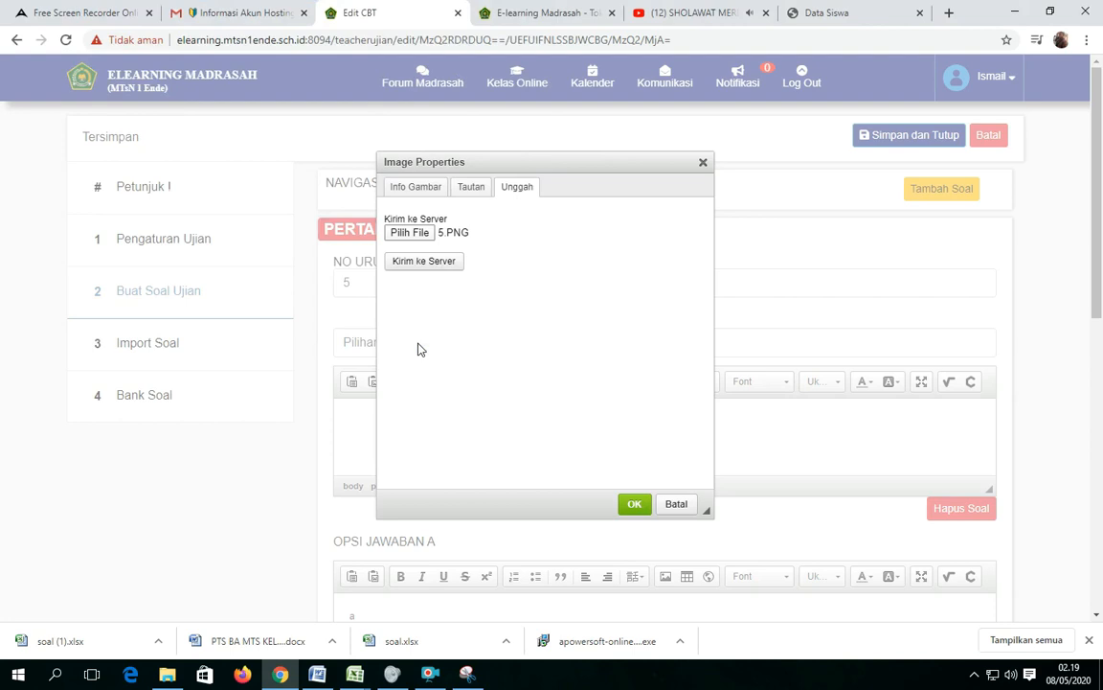
pyautogui.click(419, 268)
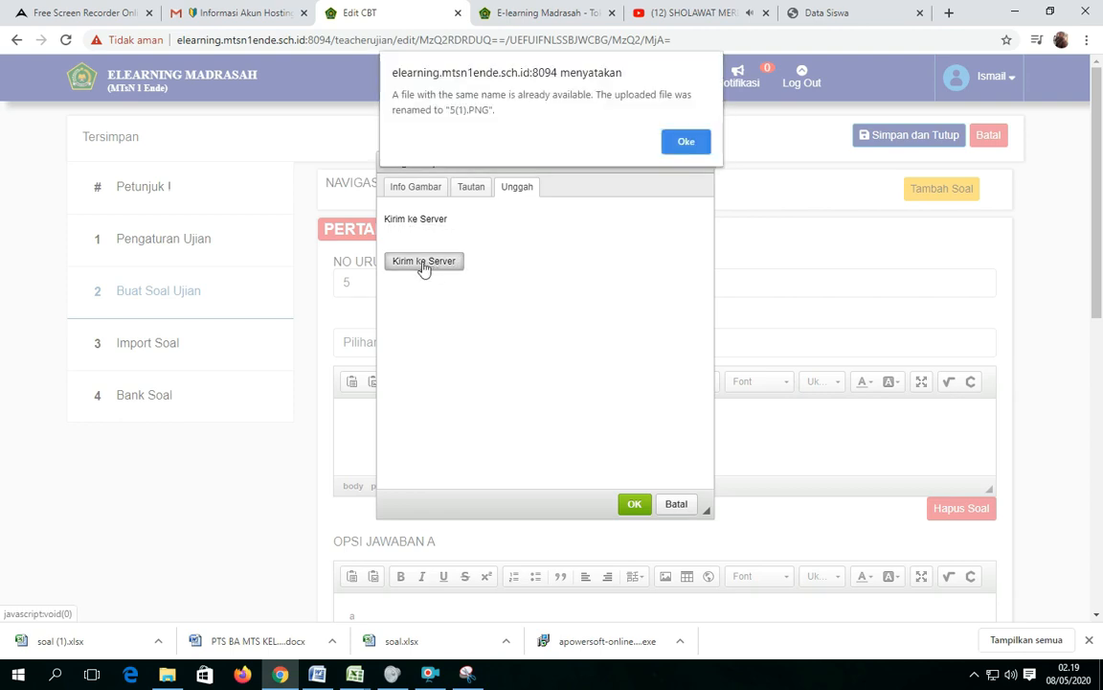
pyautogui.click(690, 142)
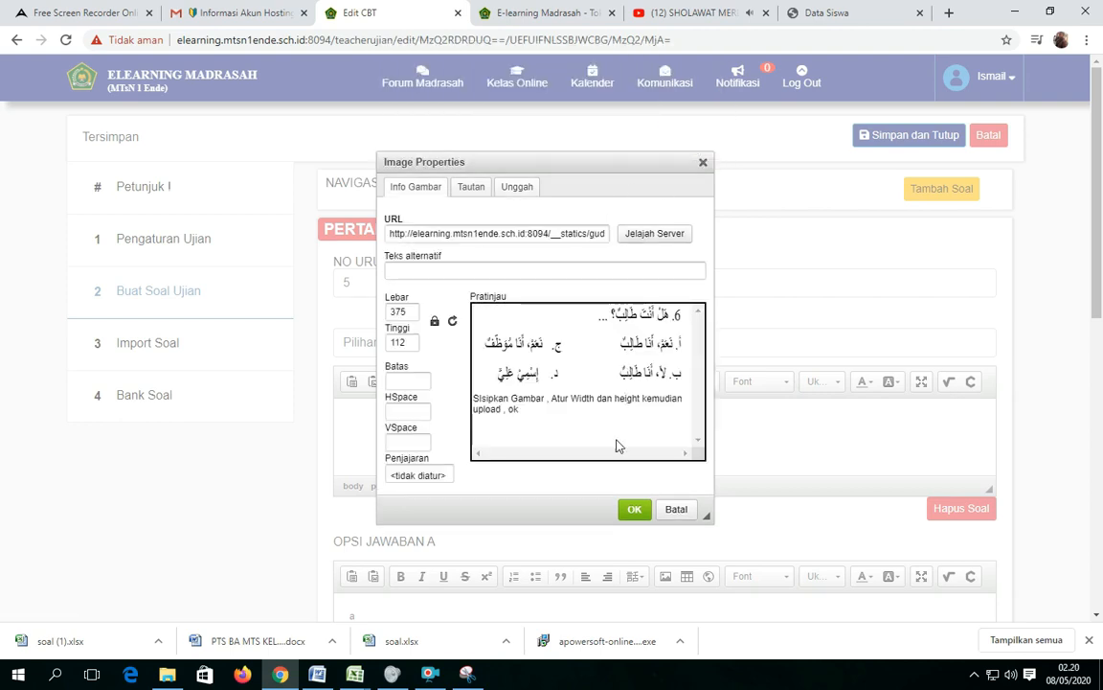
pyautogui.click(634, 511)
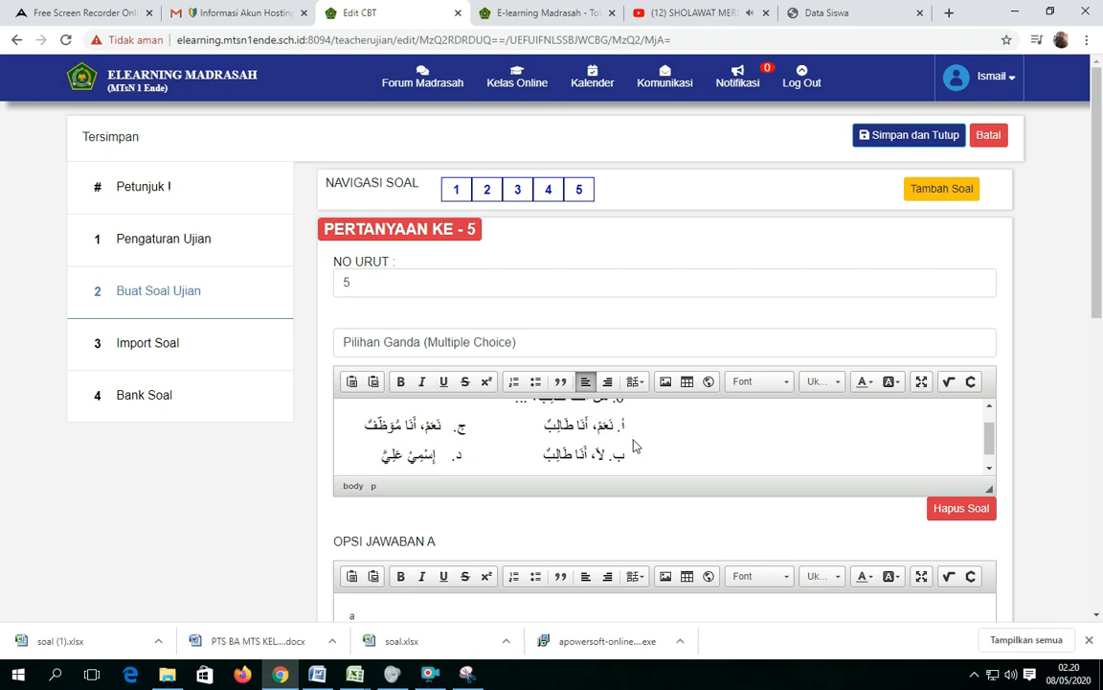
# Review question 5's answer options and answer key, and save and close the exam.
pyautogui.scroll(-1, 531, 458)
pyautogui.scroll(-3, 530, 459)
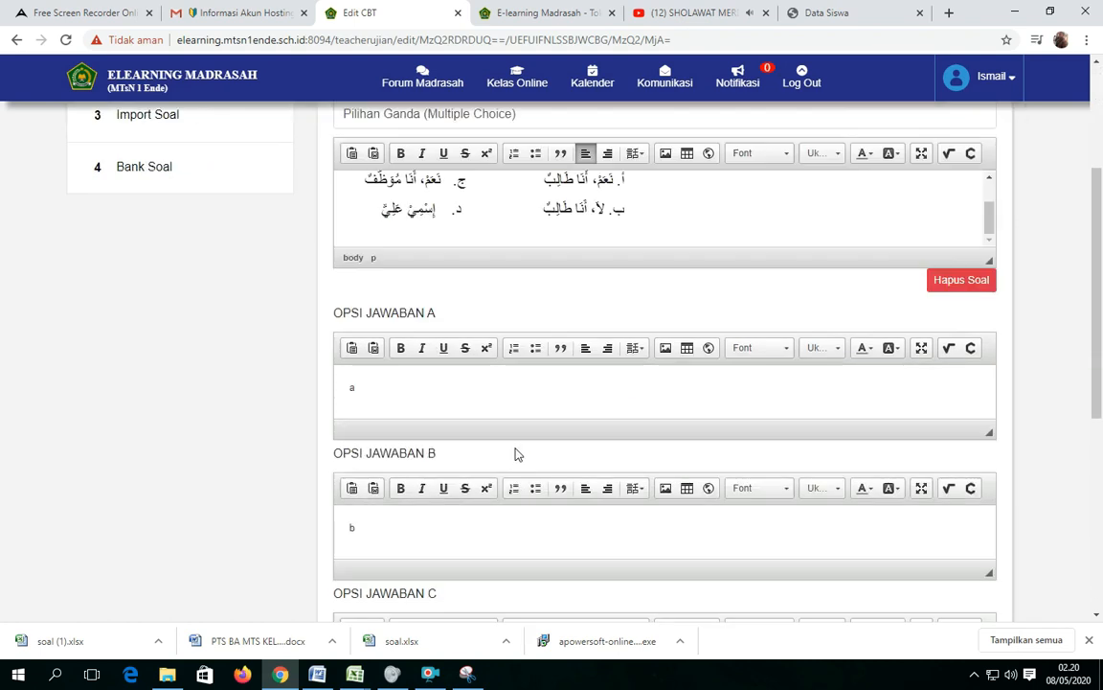
pyautogui.scroll(-2, 358, 388)
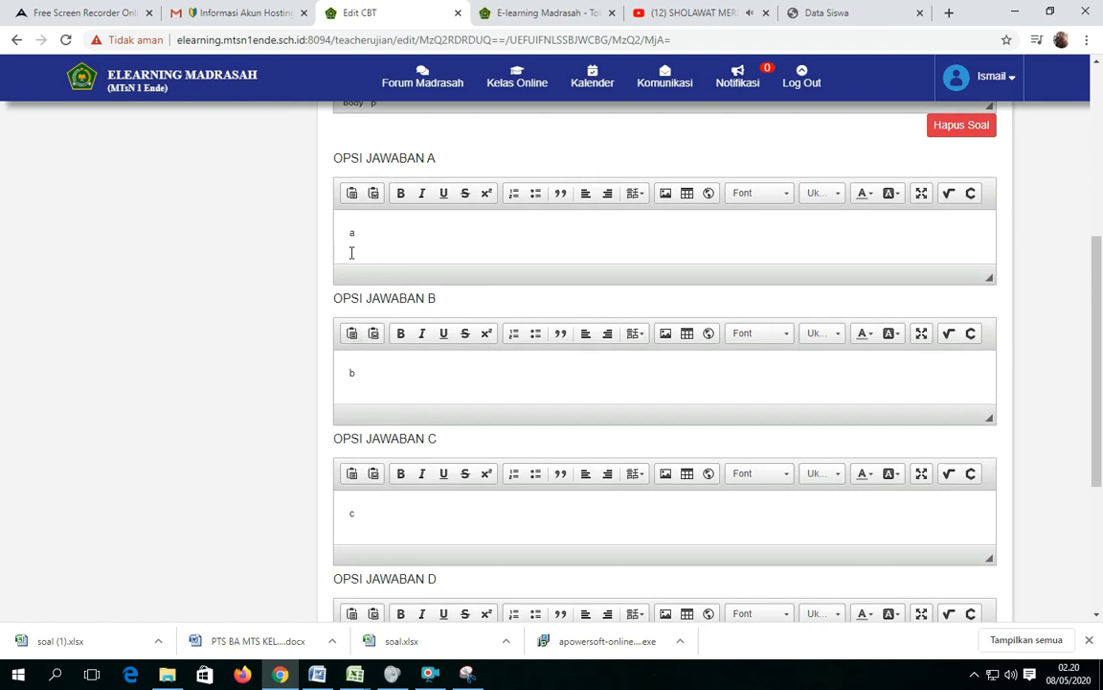
pyautogui.scroll(-2, 355, 392)
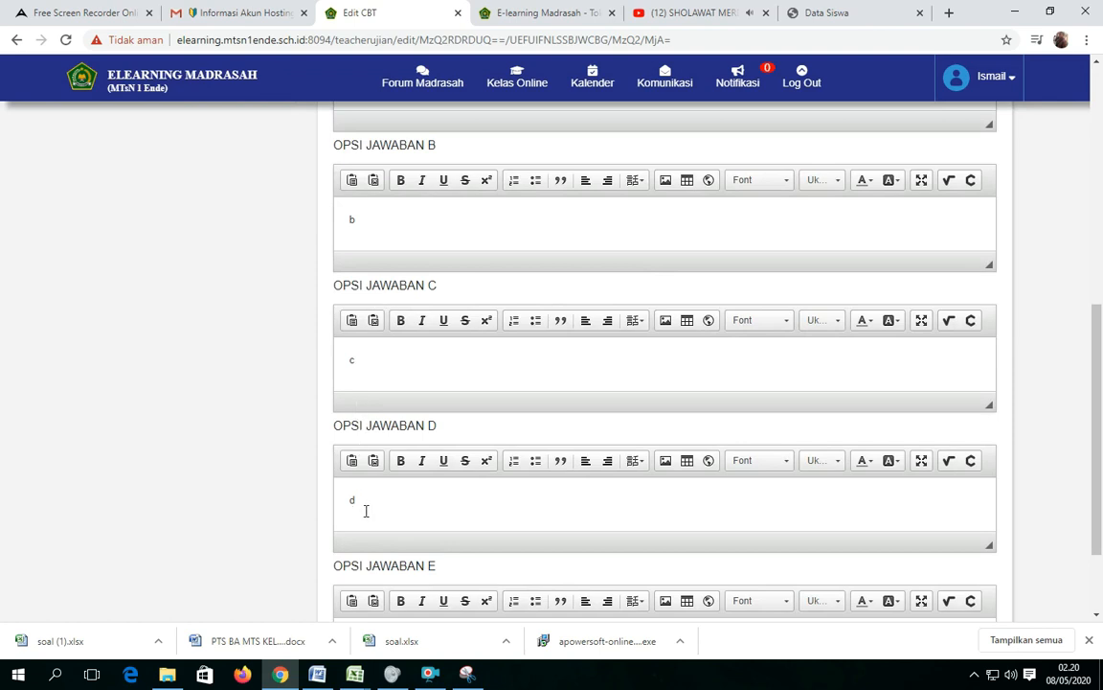
pyautogui.scroll(-2, 366, 511)
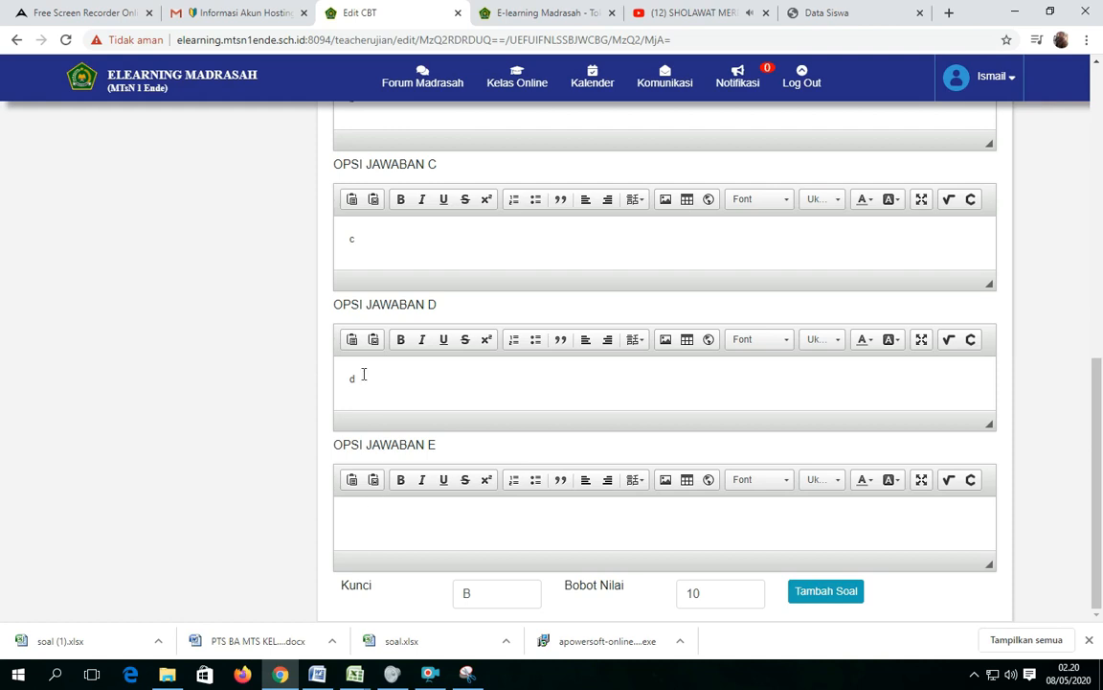
pyautogui.scroll(6, 479, 504)
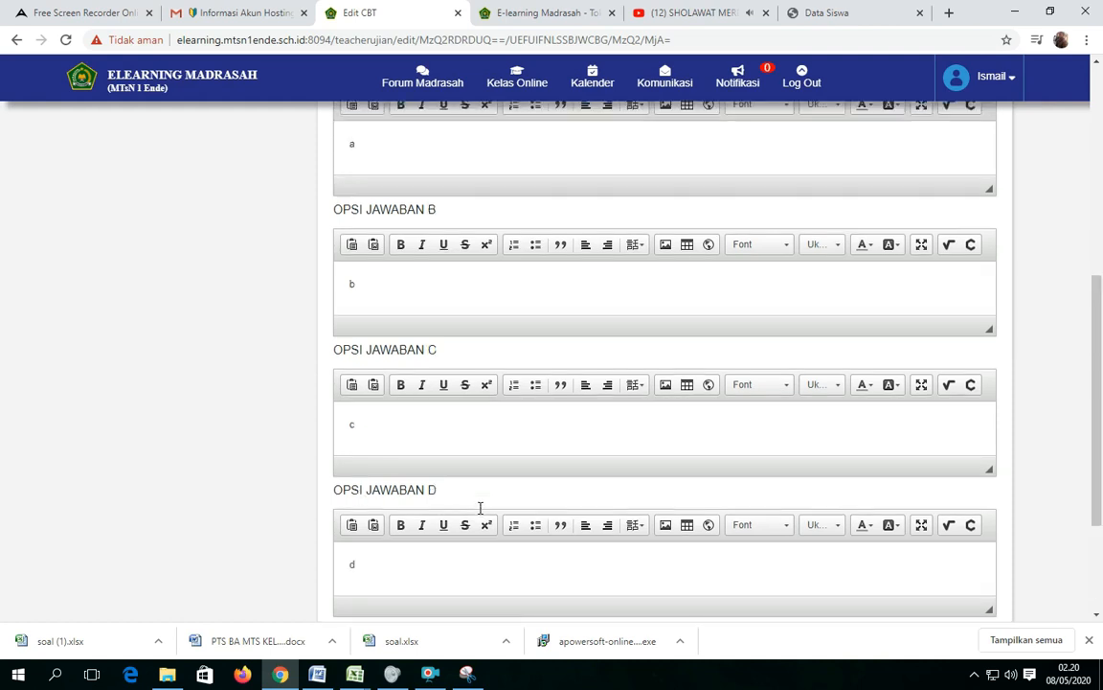
pyautogui.scroll(2, 480, 507)
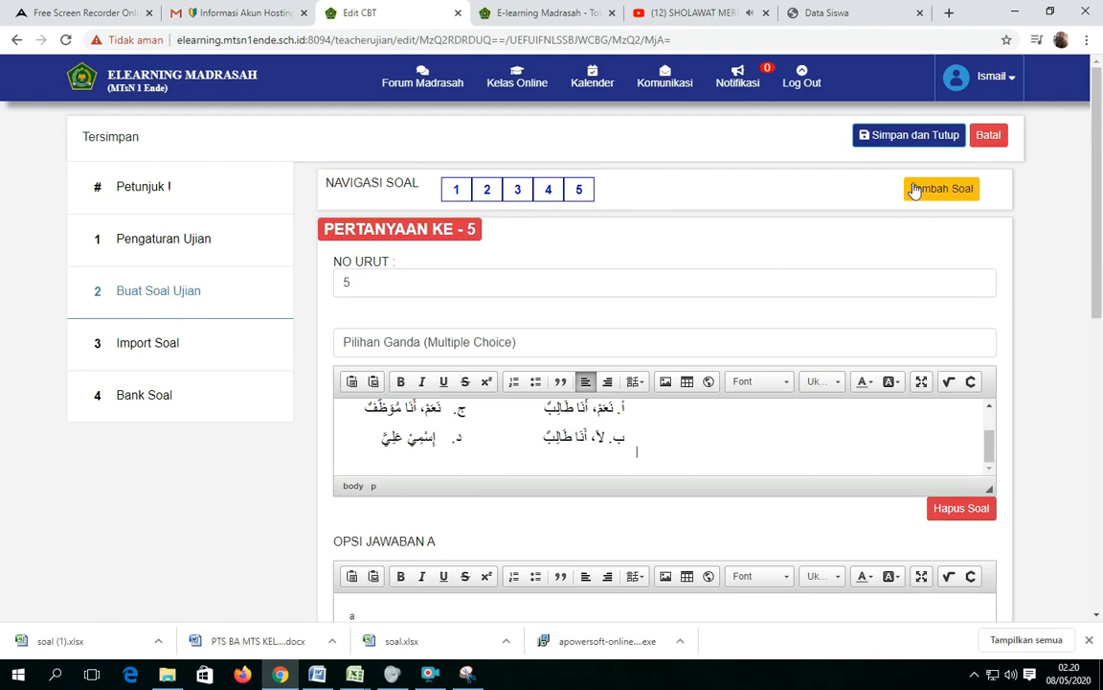
pyautogui.click(910, 137)
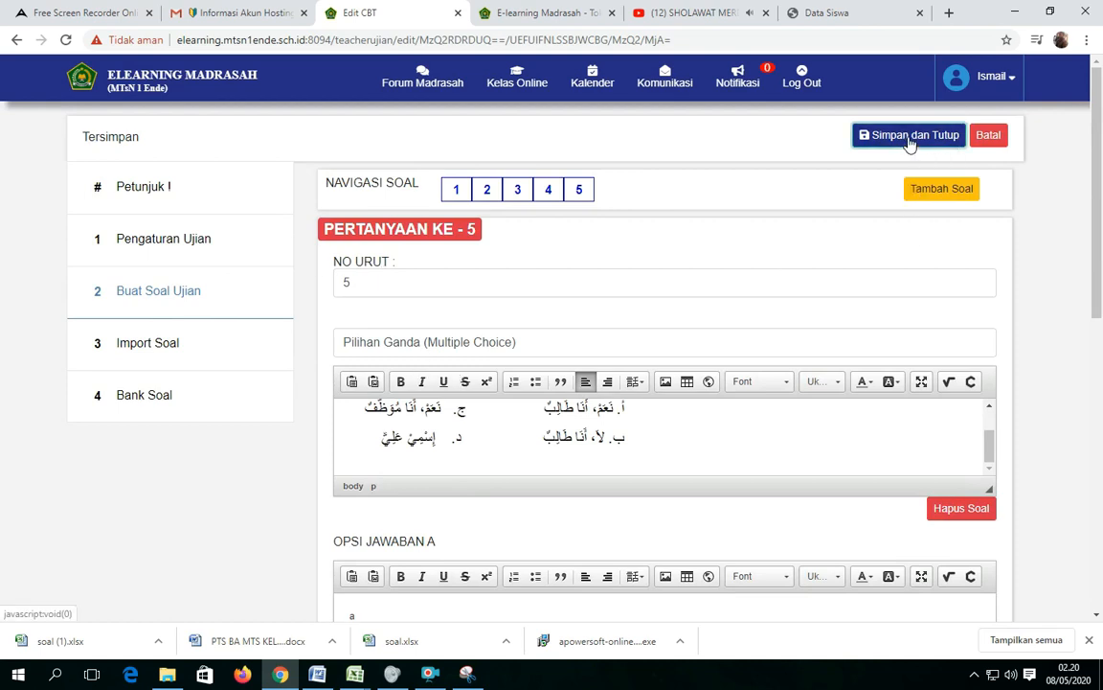
pyautogui.click(554, 214)
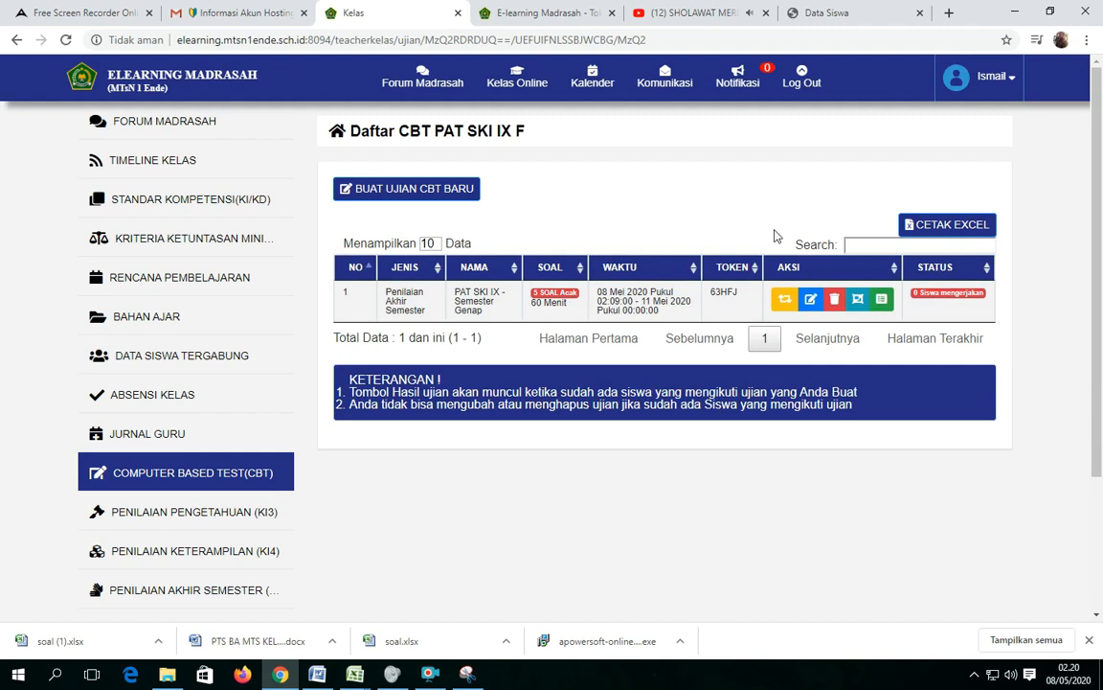
# Run the PAT SKI IX exam simulation, preview questions 1 to 5 with their answer keys, and end the simulation.
pyautogui.click(785, 300)
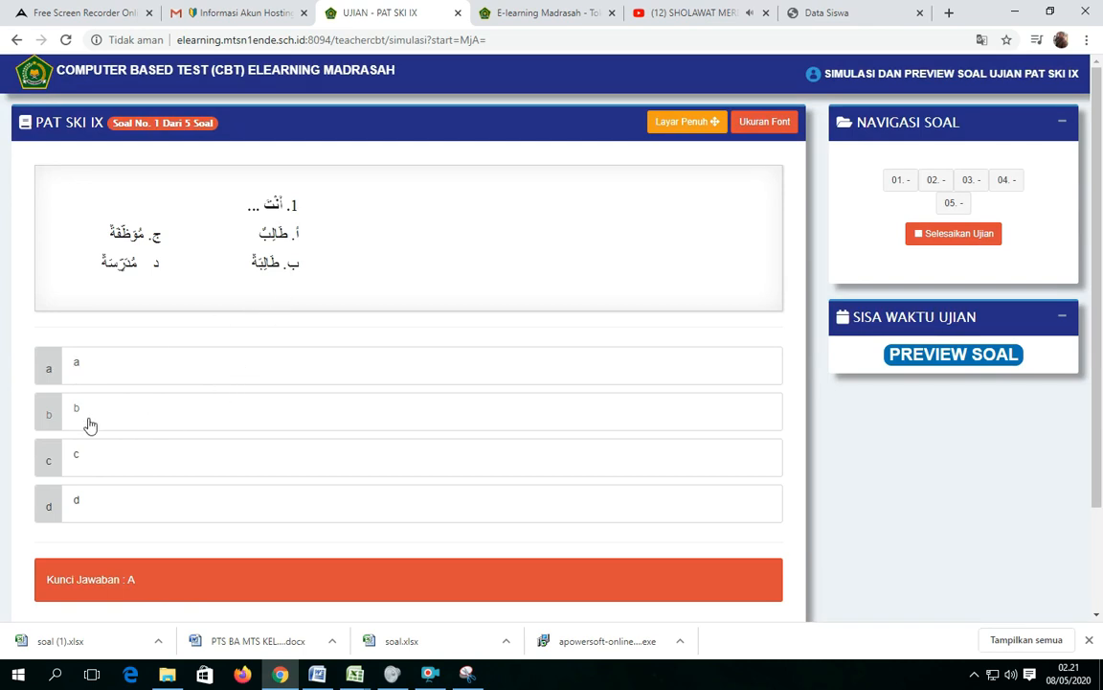
pyautogui.scroll(-3, 507, 456)
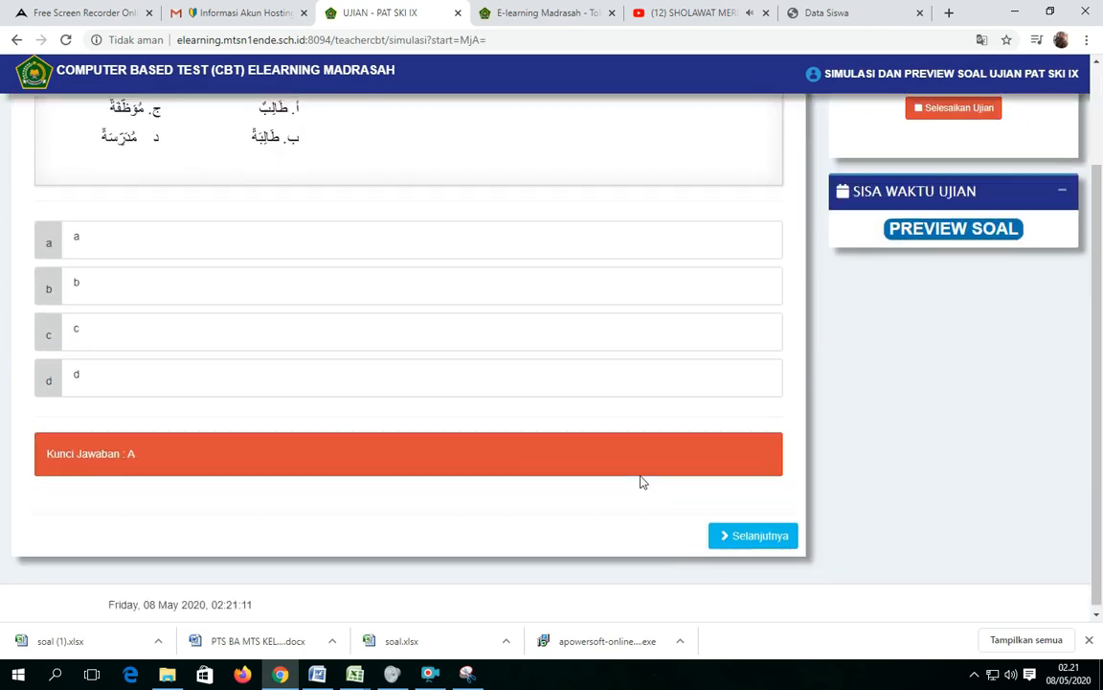
pyautogui.scroll(3, 641, 463)
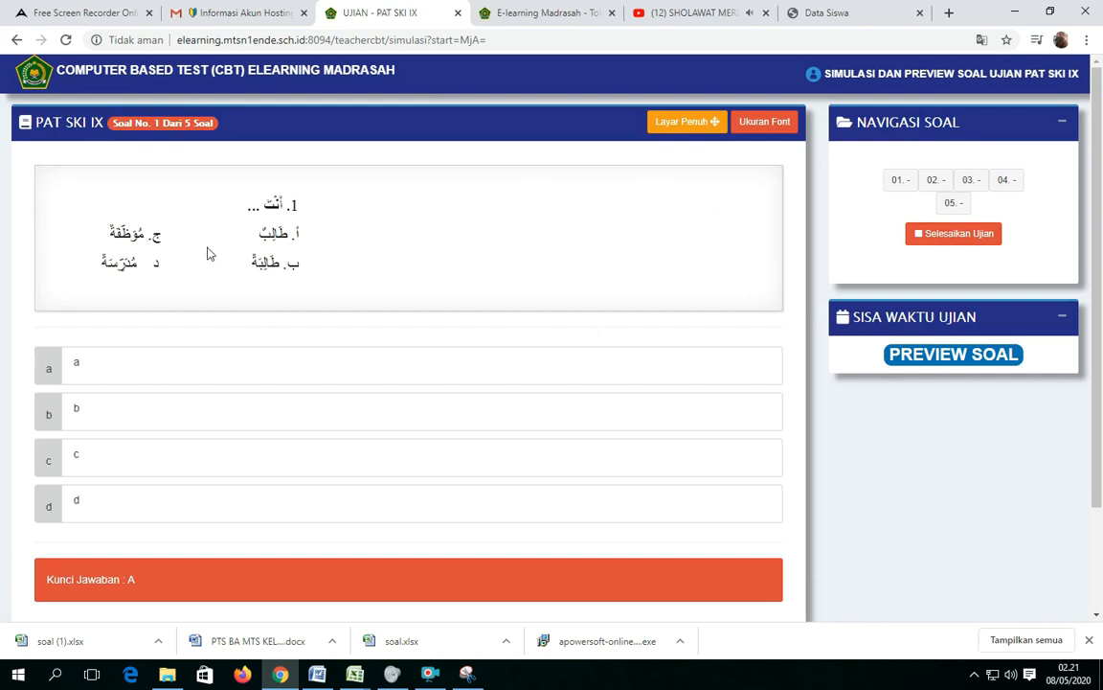
pyautogui.scroll(-3, 649, 565)
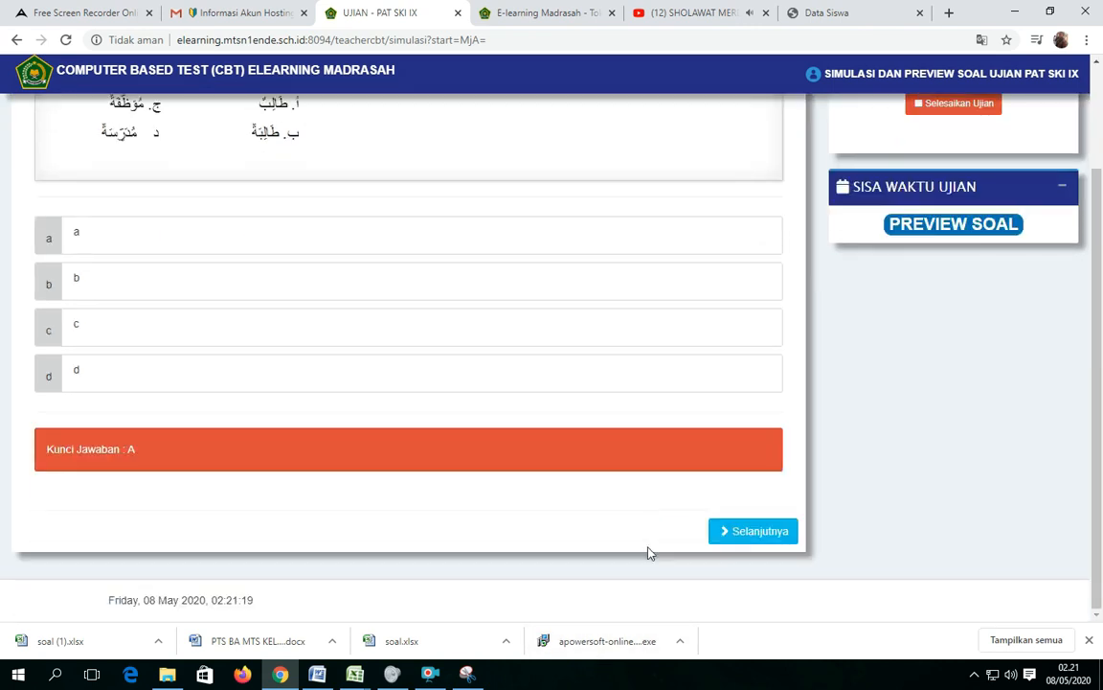
pyautogui.click(757, 538)
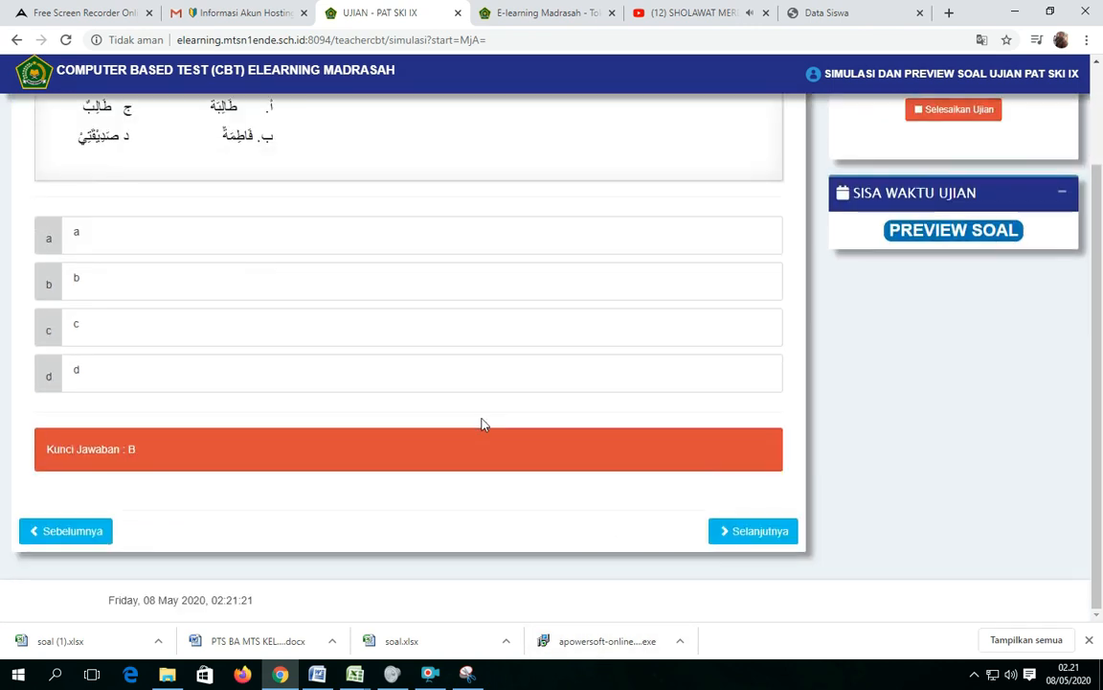
pyautogui.click(745, 533)
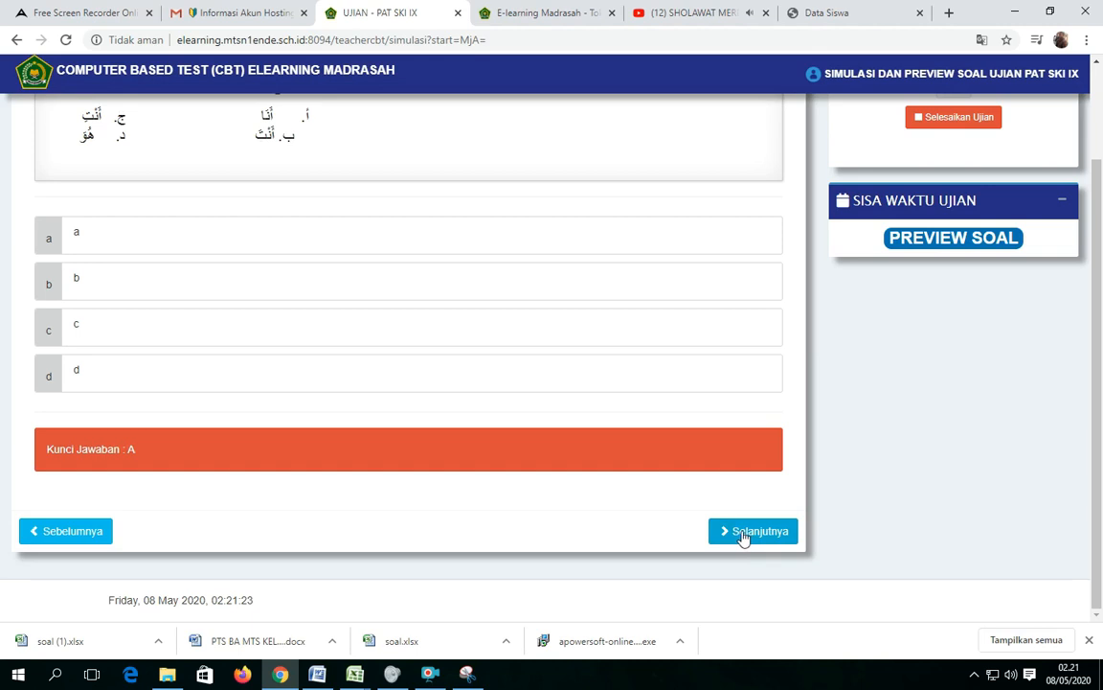
pyautogui.click(741, 535)
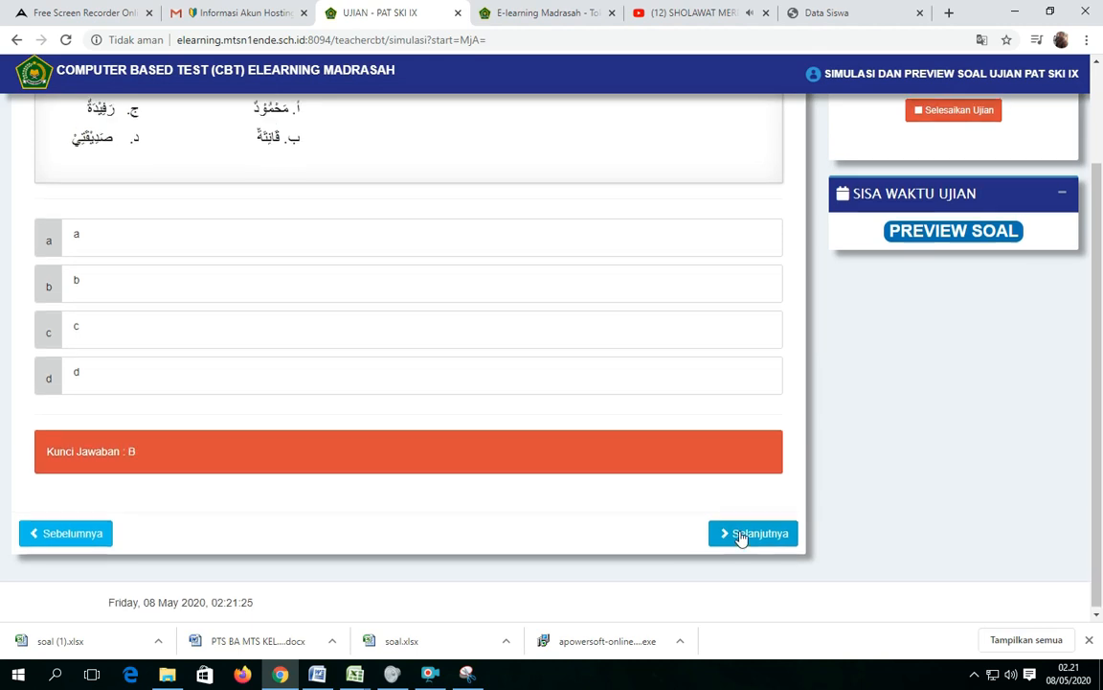
pyautogui.click(728, 606)
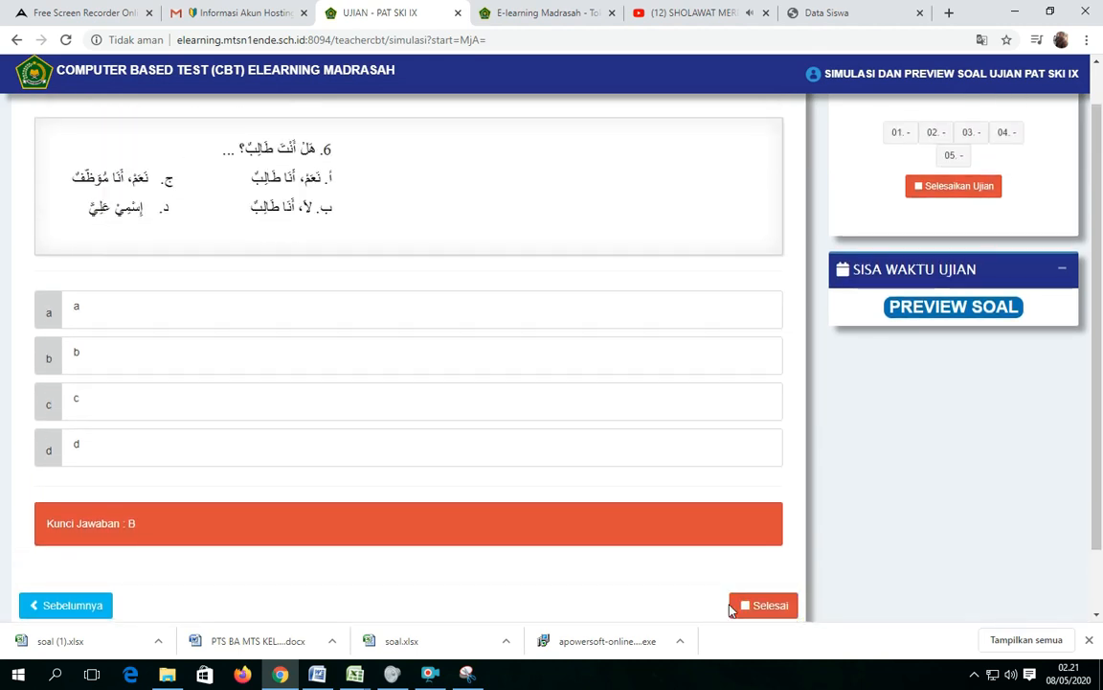
pyautogui.scroll(1, 497, 333)
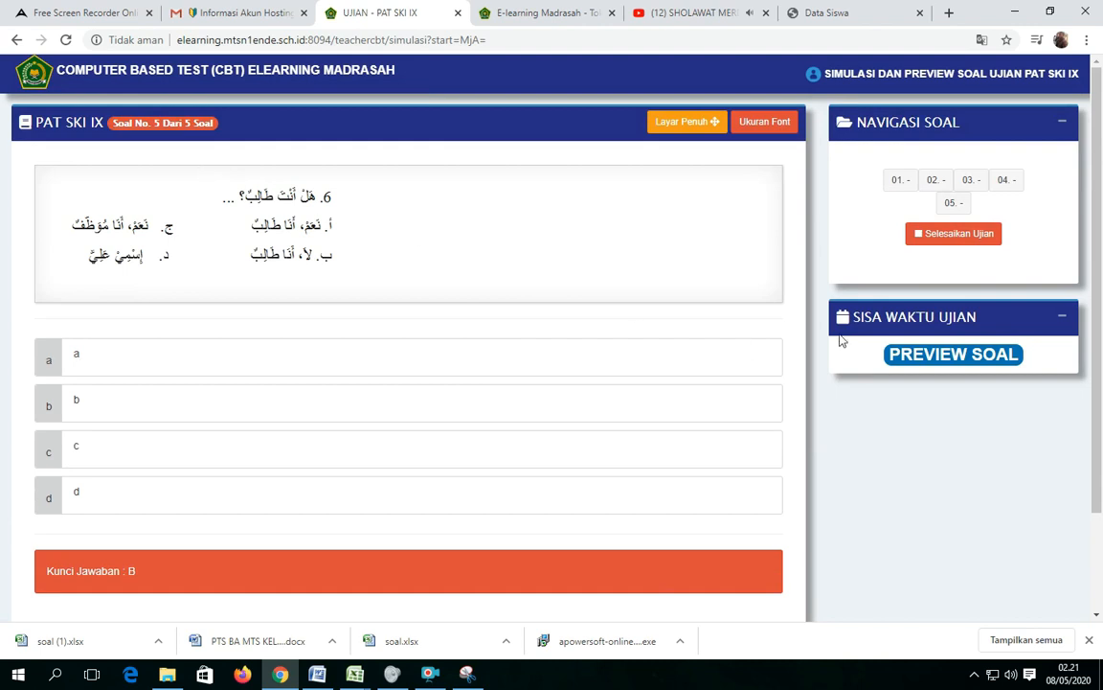
pyautogui.click(936, 239)
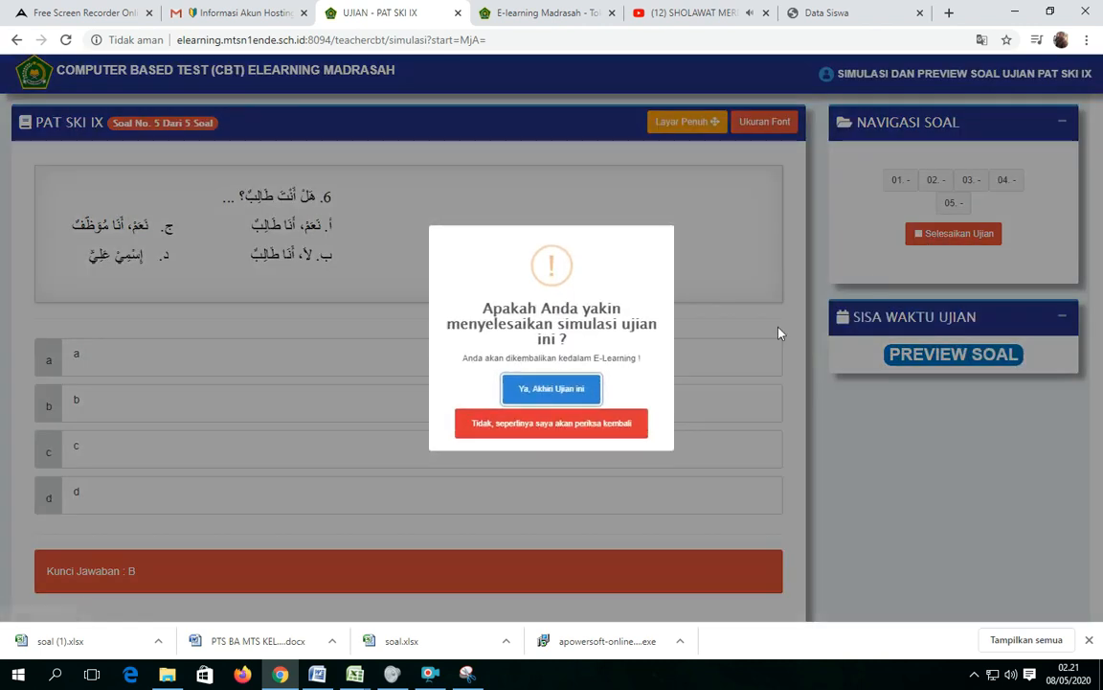
pyautogui.click(539, 393)
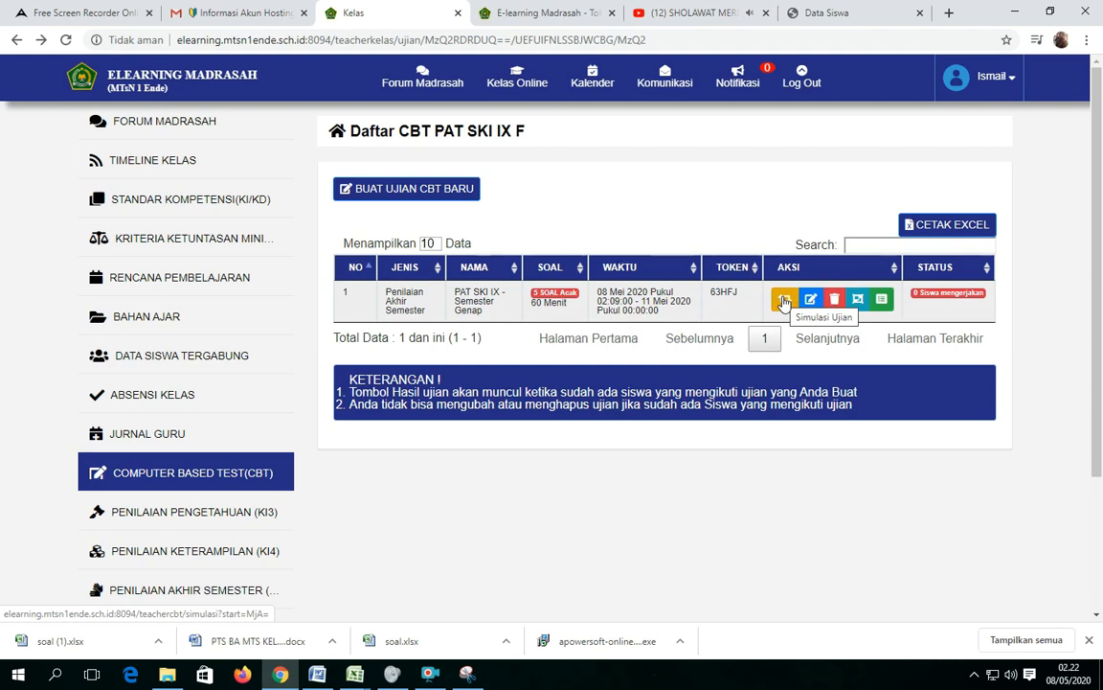
# Open the PAT SKI IX online class and display its CBT exam list.
pyautogui.moveTo(524, 92)
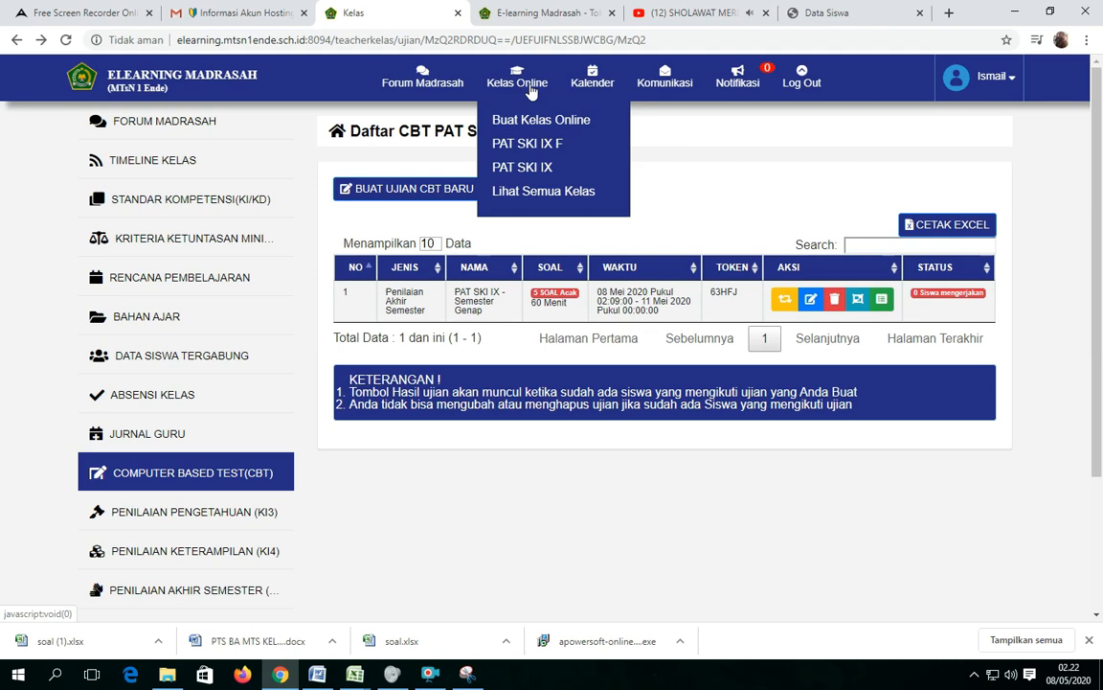
pyautogui.click(535, 173)
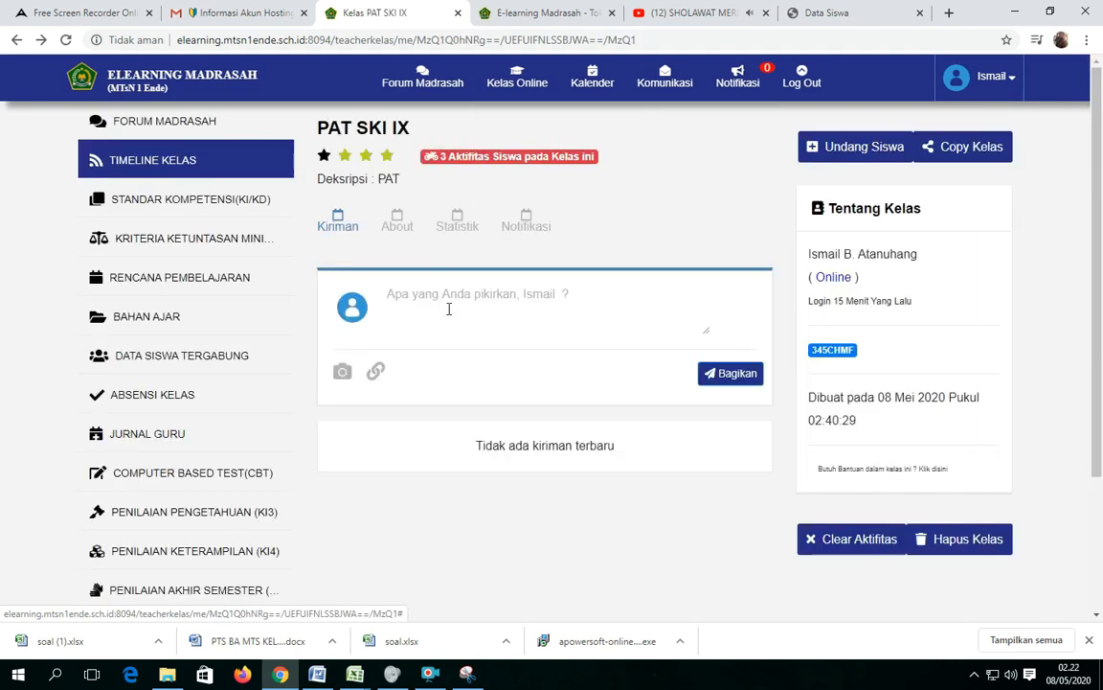
pyautogui.click(227, 482)
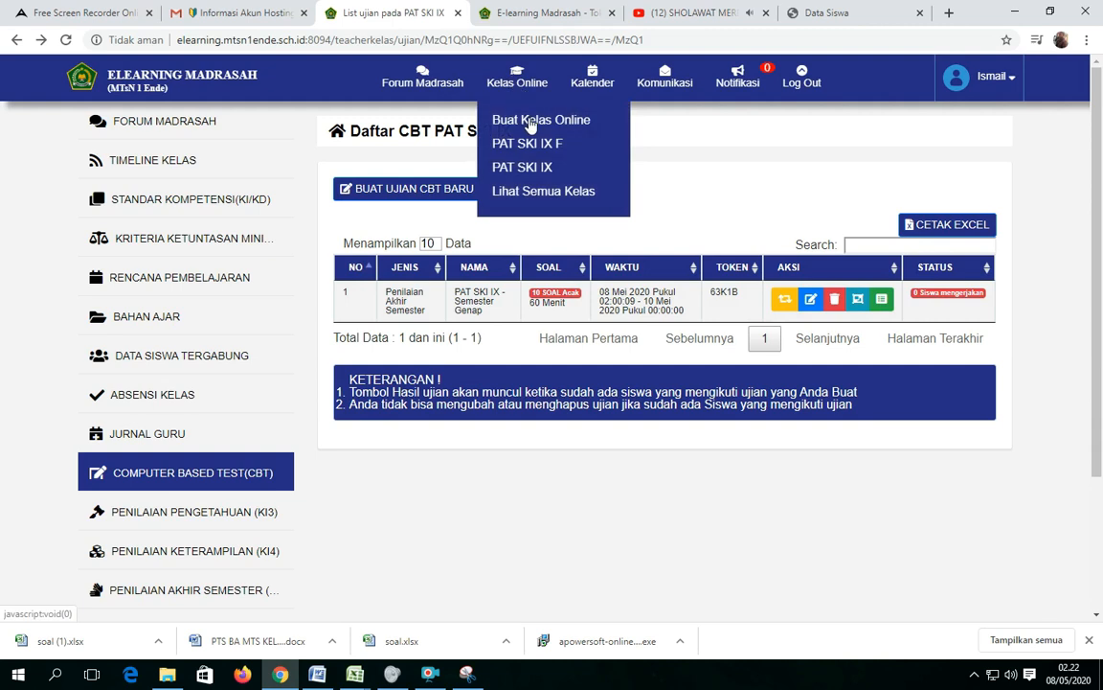
# Start creating a new online class for Kelas IX with the rombel IX G.
pyautogui.click(532, 120)
pyautogui.click(550, 155)
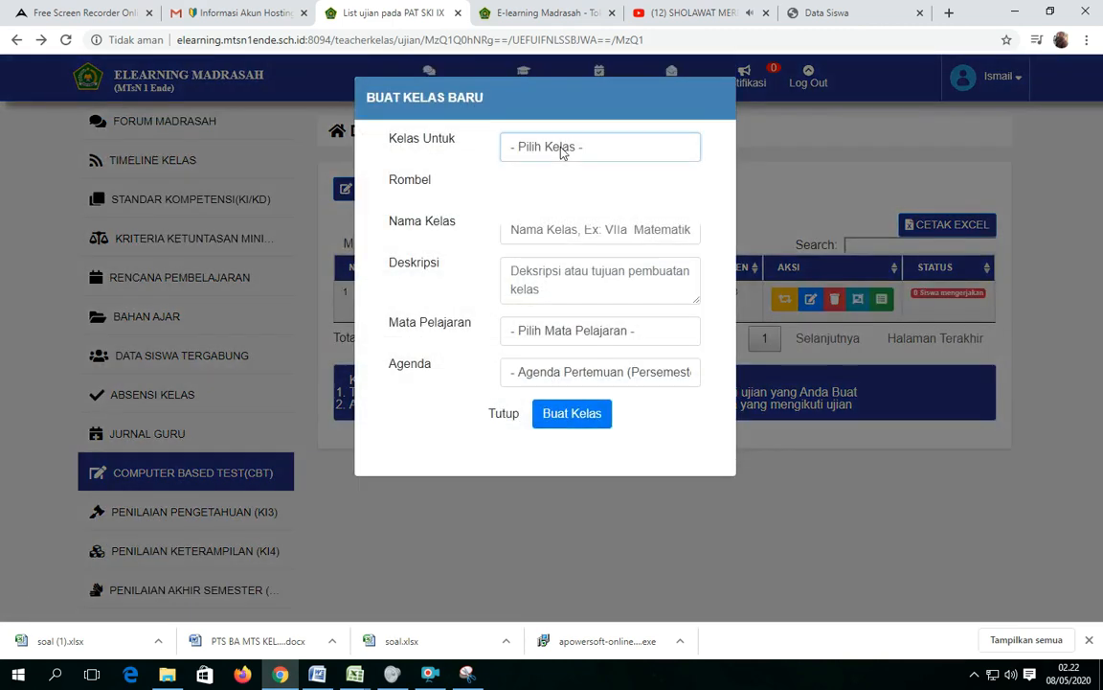
pyautogui.click(576, 215)
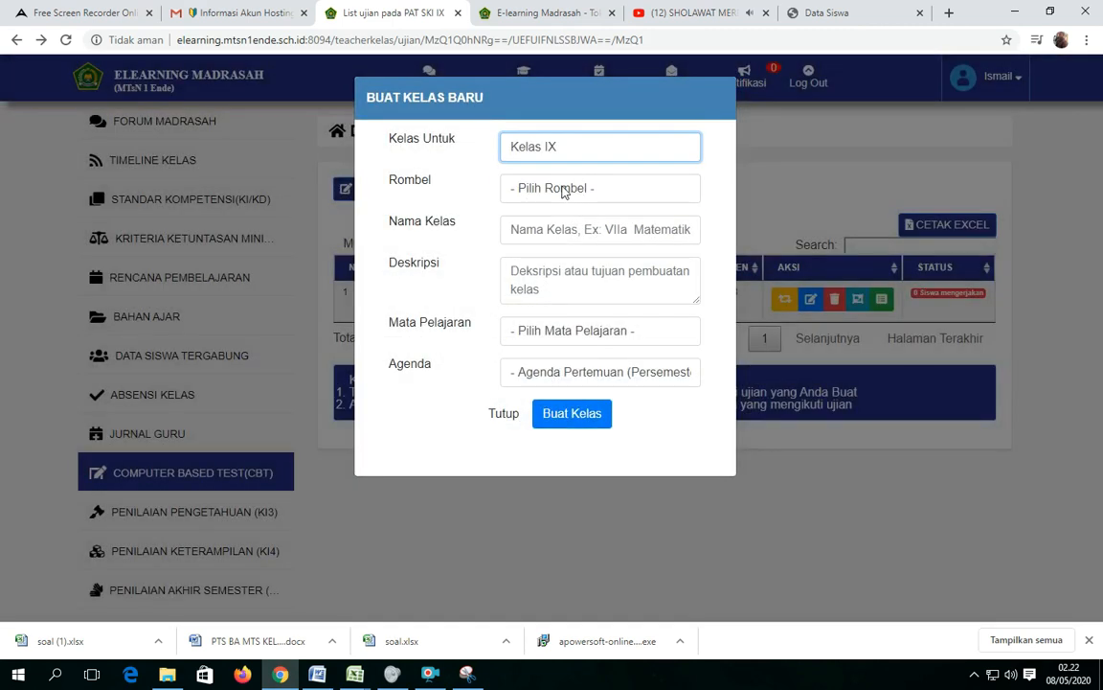
pyautogui.click(564, 191)
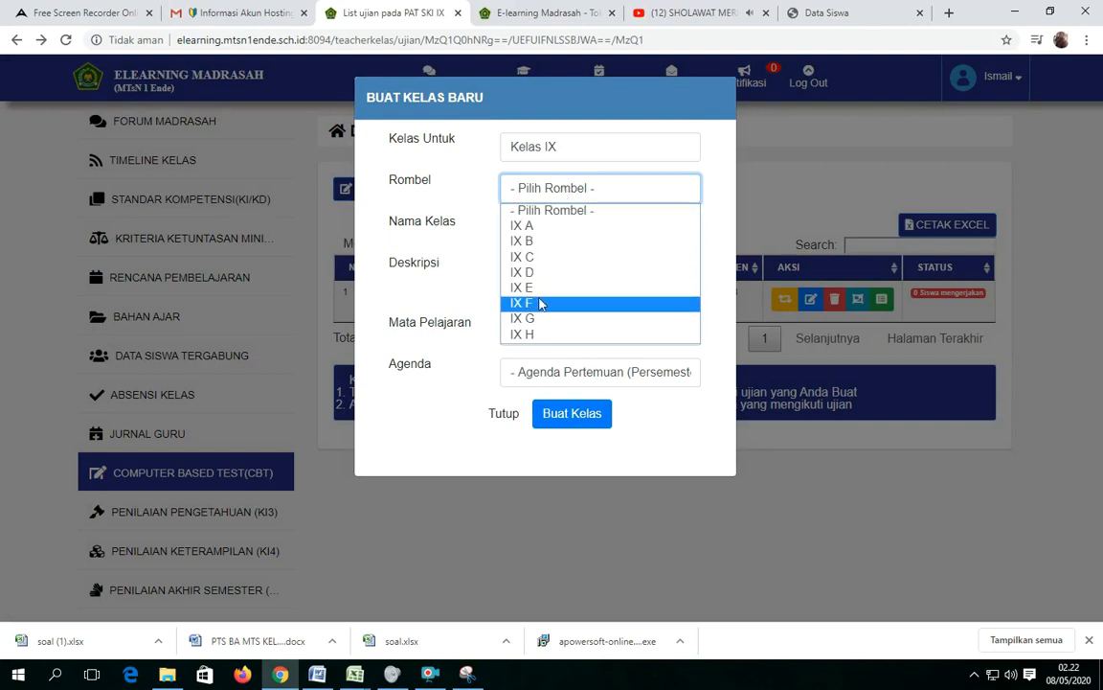
pyautogui.click(535, 319)
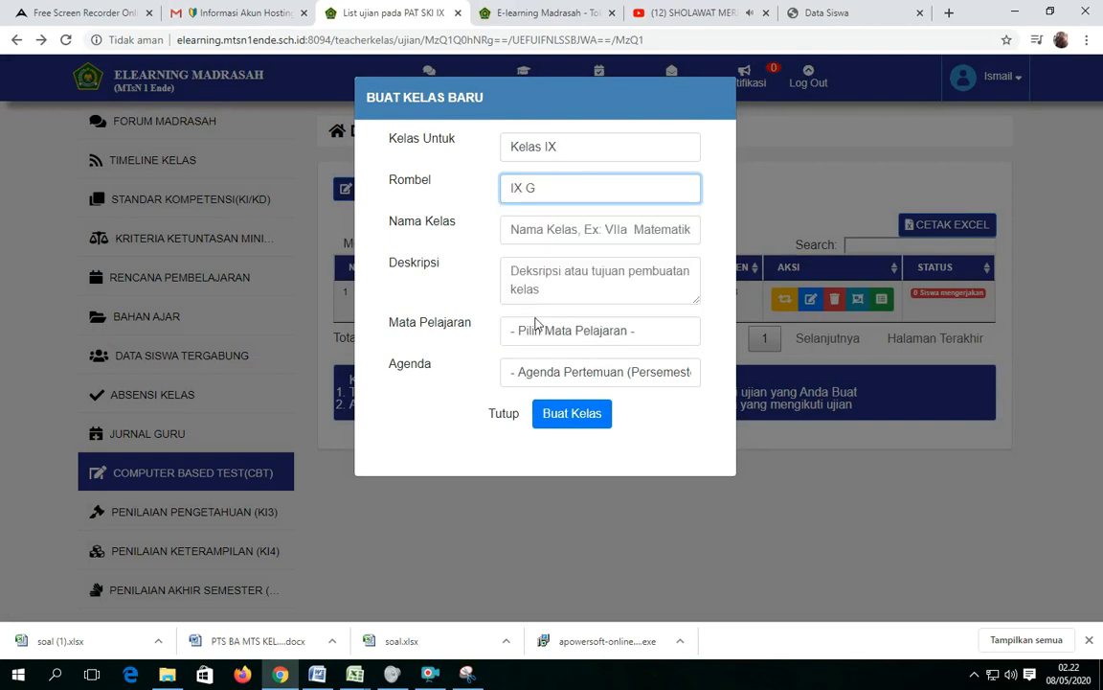
# Name the new class PAT SKI IX G and enter the description "Ujian Akhir Semester".
pyautogui.click(543, 228)
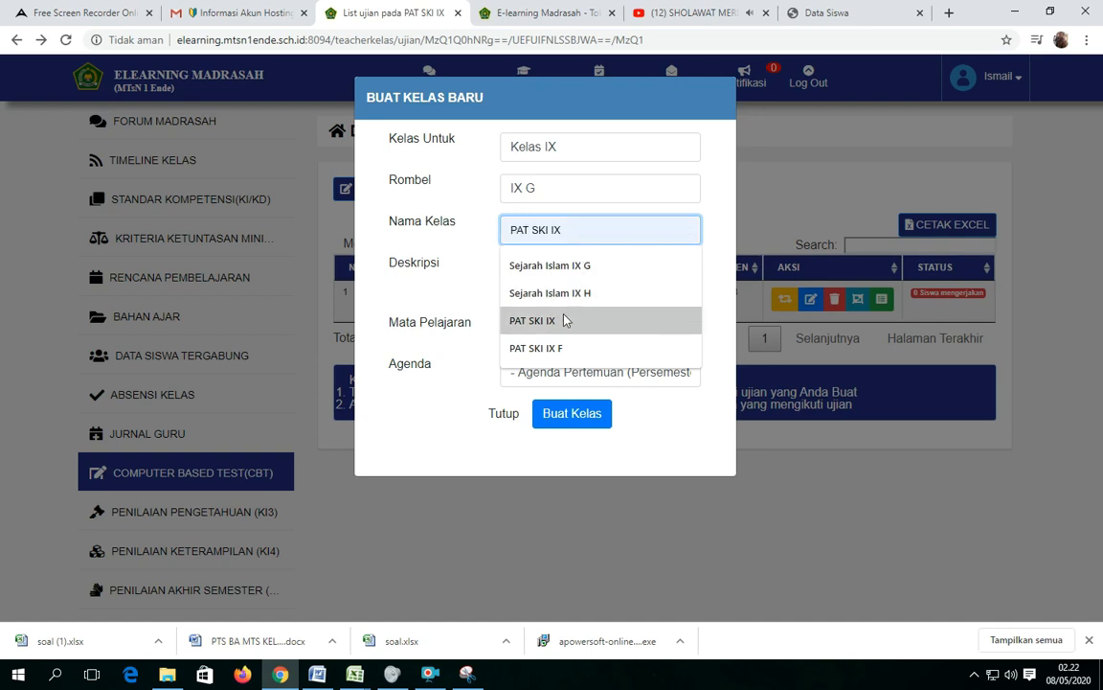
pyautogui.click(561, 349)
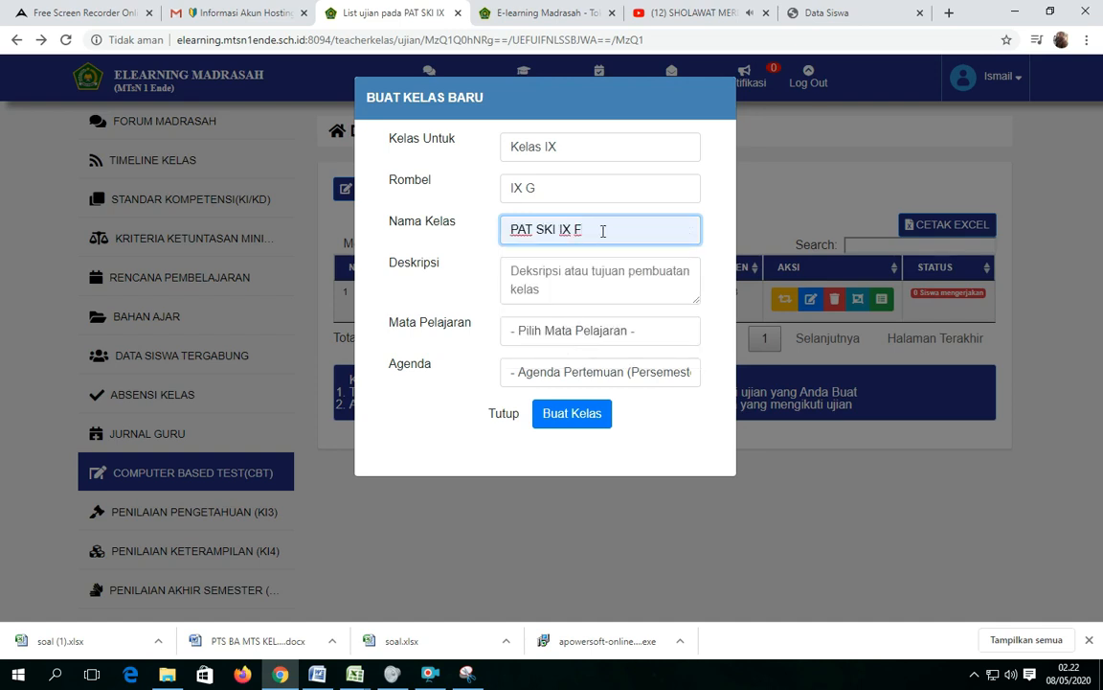
pyautogui.press('BackSpace')
pyautogui.write('G')
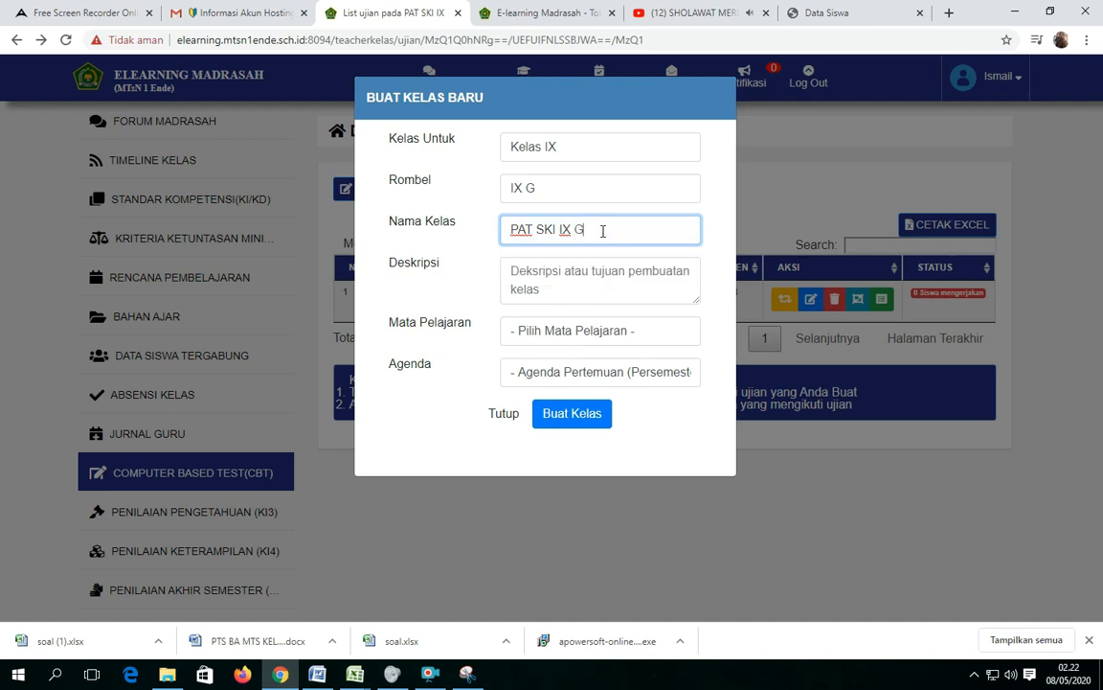
pyautogui.click(593, 270)
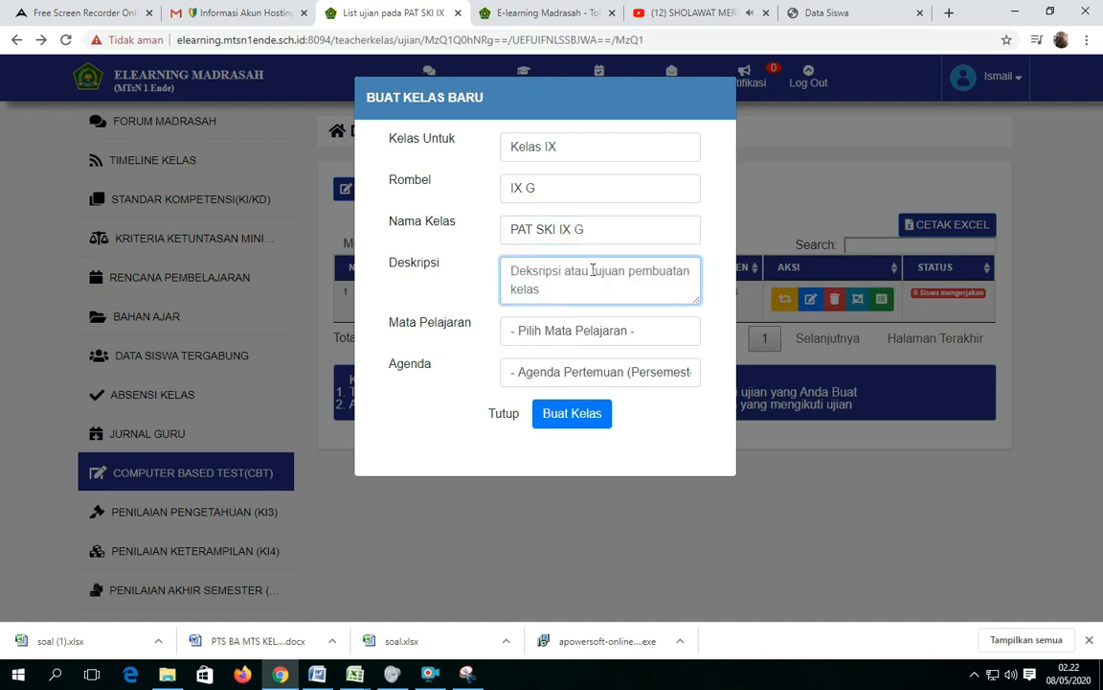
pyautogui.write('Ujia')
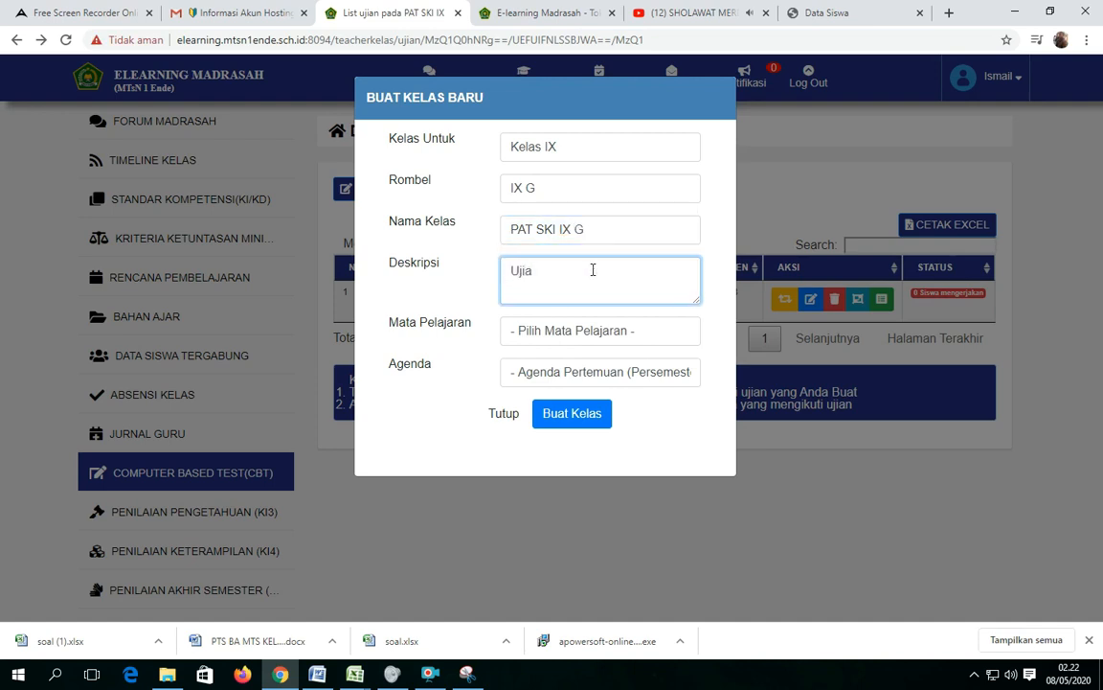
pyautogui.write('n Akhir ')
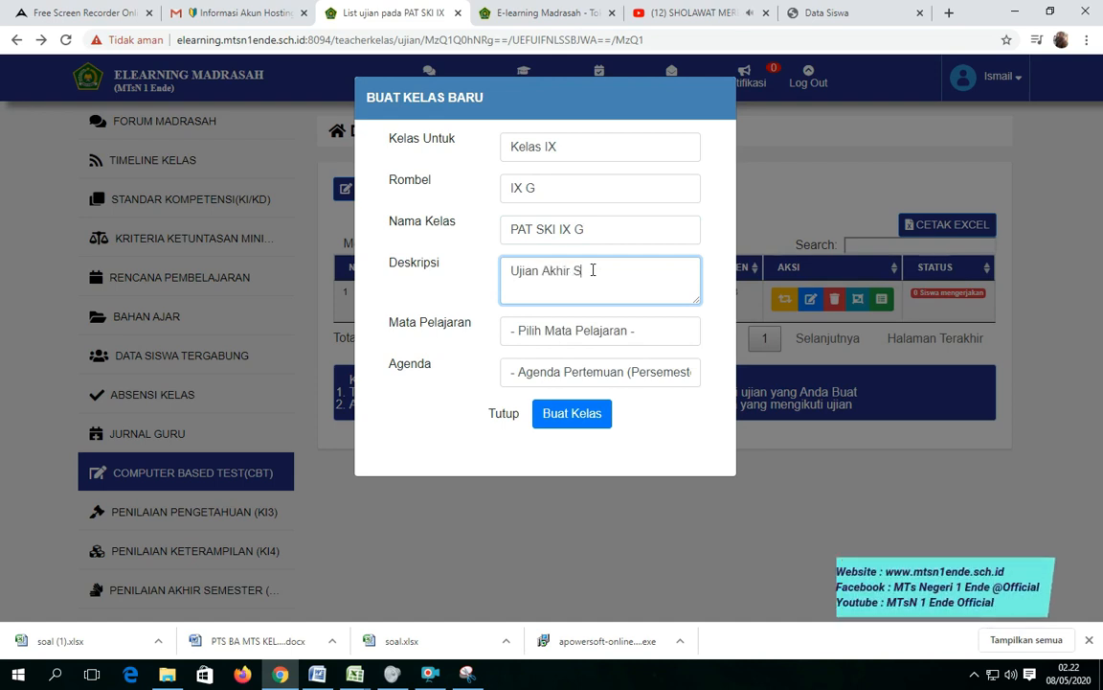
pyautogui.write('Semester')
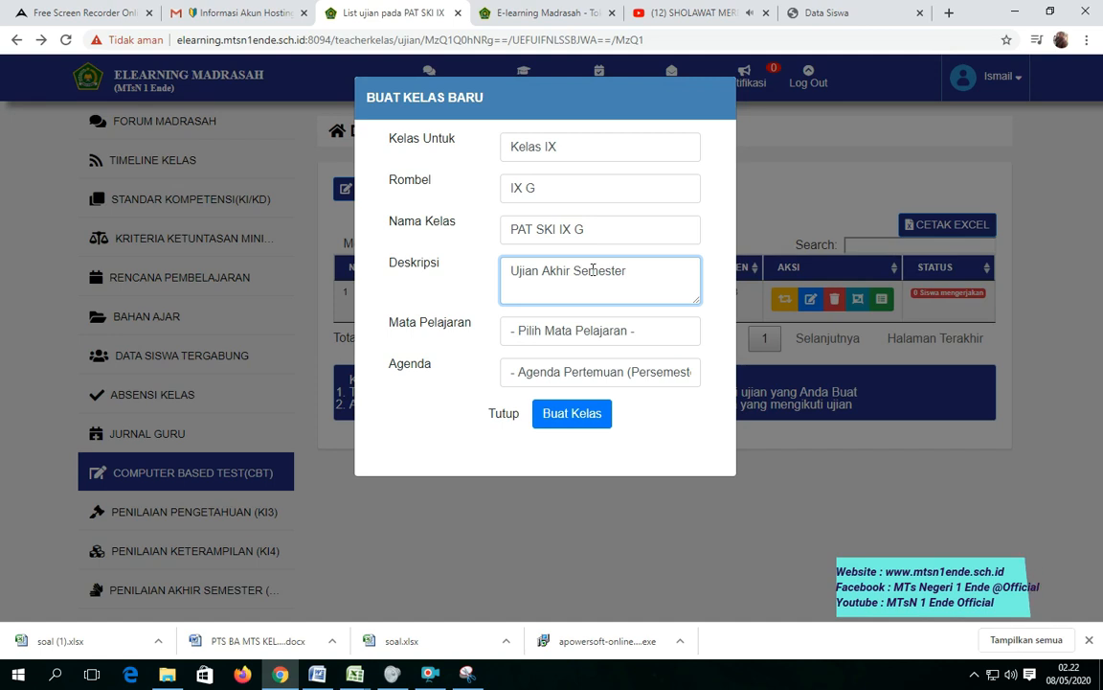
# Assign the subject Sejarah Kebudayaan Islam and a meeting agenda number to the new class, and create it.
pyautogui.click(653, 340)
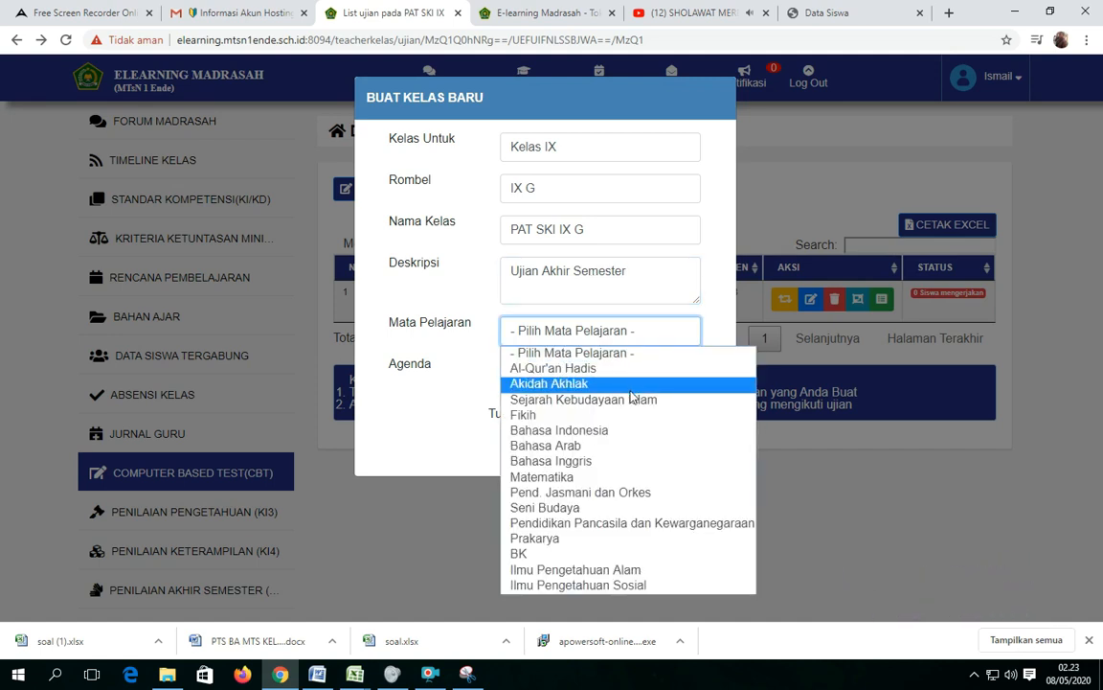
pyautogui.click(591, 396)
pyautogui.click(577, 373)
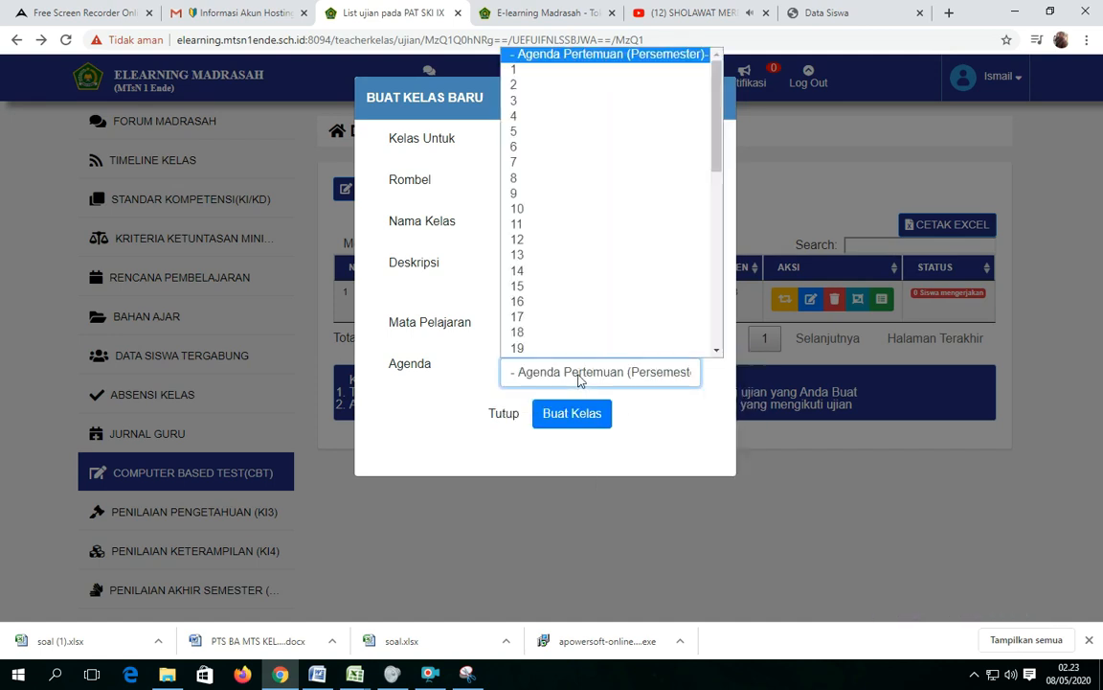
pyautogui.click(541, 81)
pyautogui.click(565, 416)
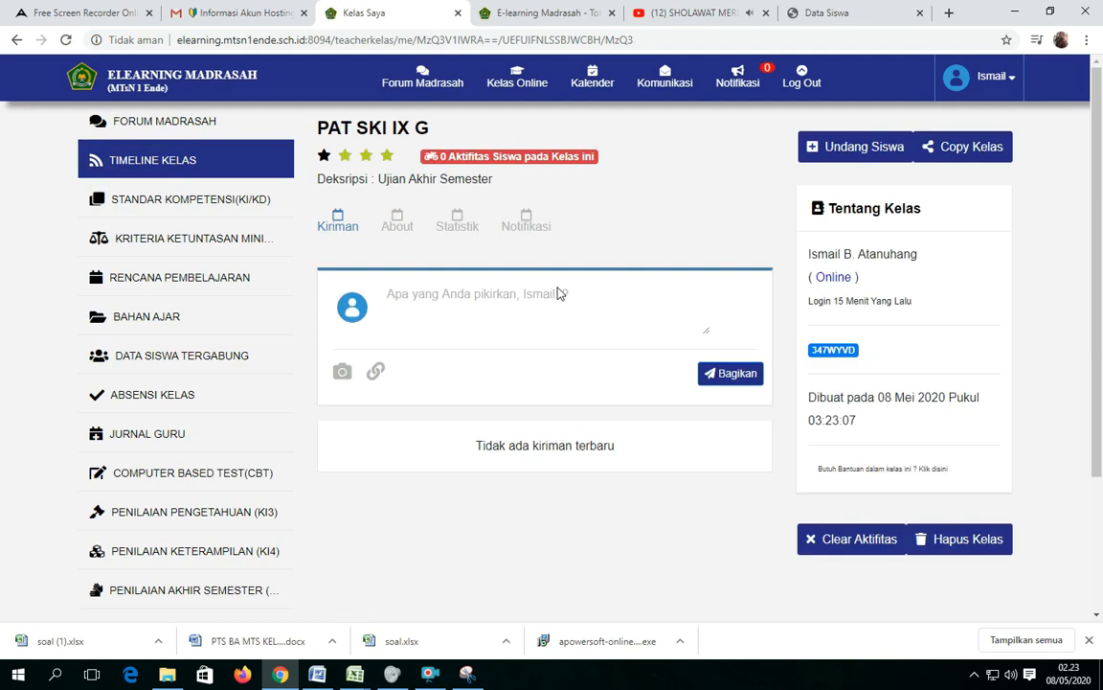
# Start a new CBT exam in the PAT SKI IX G class with the exam type Penilaian Akhir Semester.
pyautogui.click(160, 475)
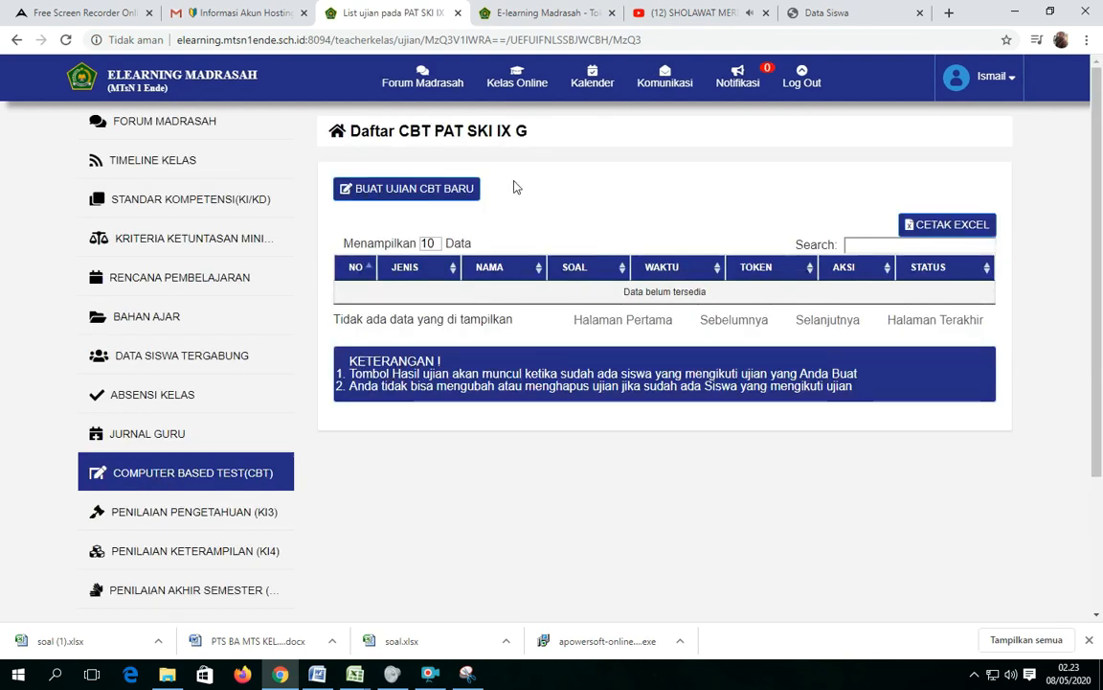
pyautogui.click(416, 192)
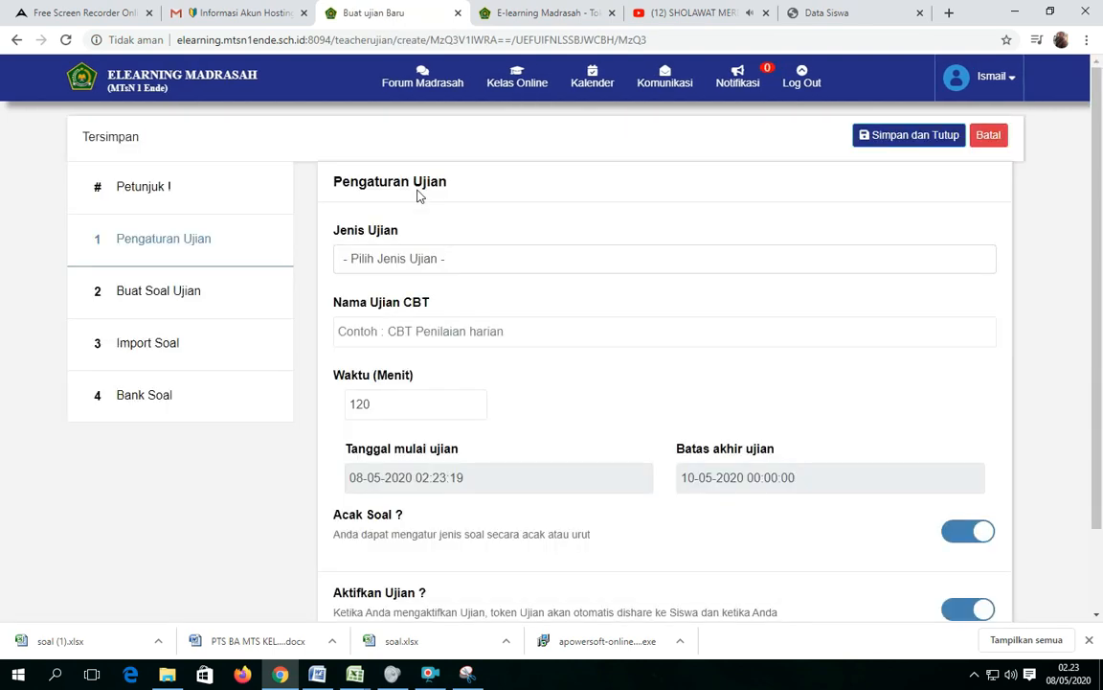
pyautogui.click(439, 263)
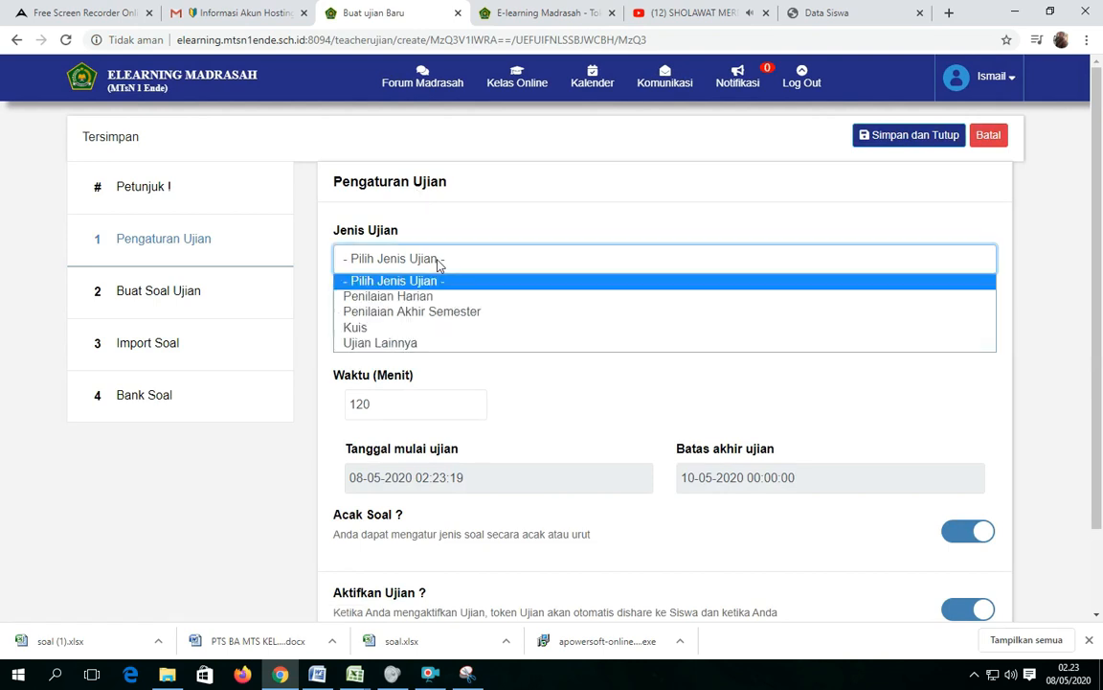
pyautogui.click(450, 312)
# Name the CBT exam PAT SKI IX G and set its duration to 60 minutes.
pyautogui.click(457, 331)
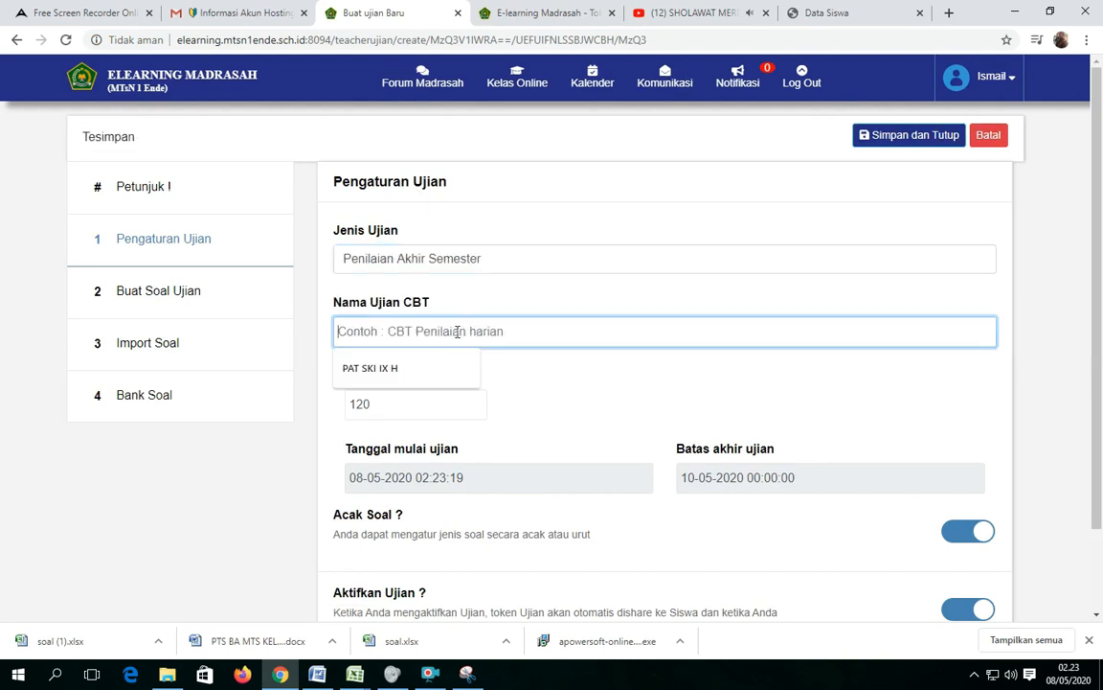
pyautogui.click(409, 360)
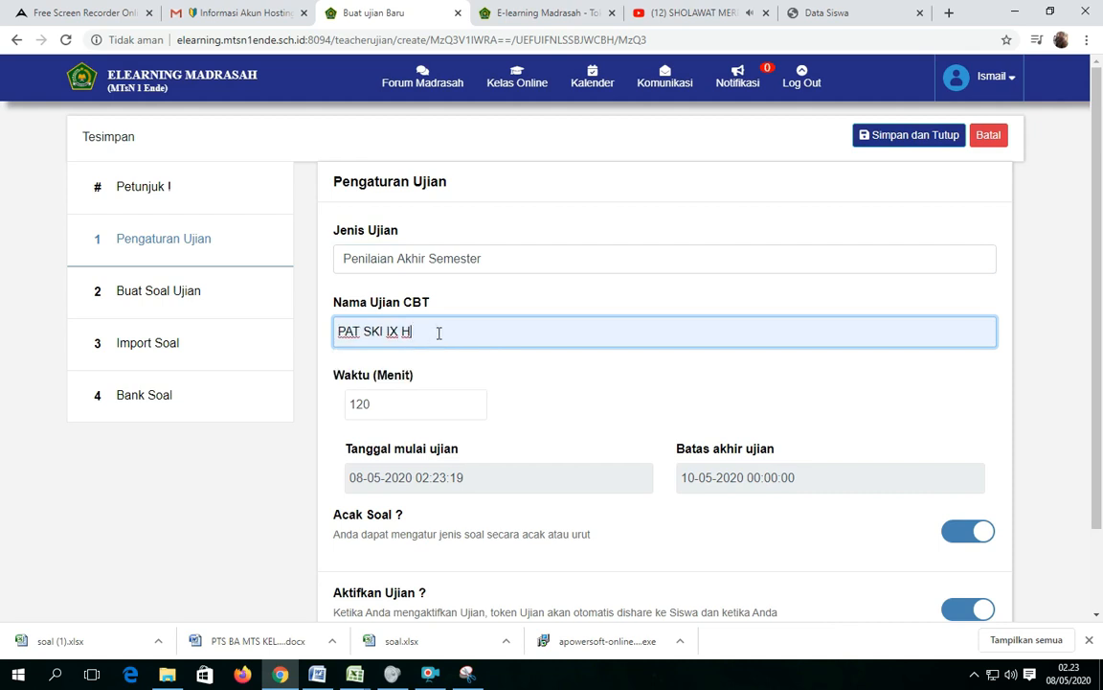
pyautogui.press('BackSpace')
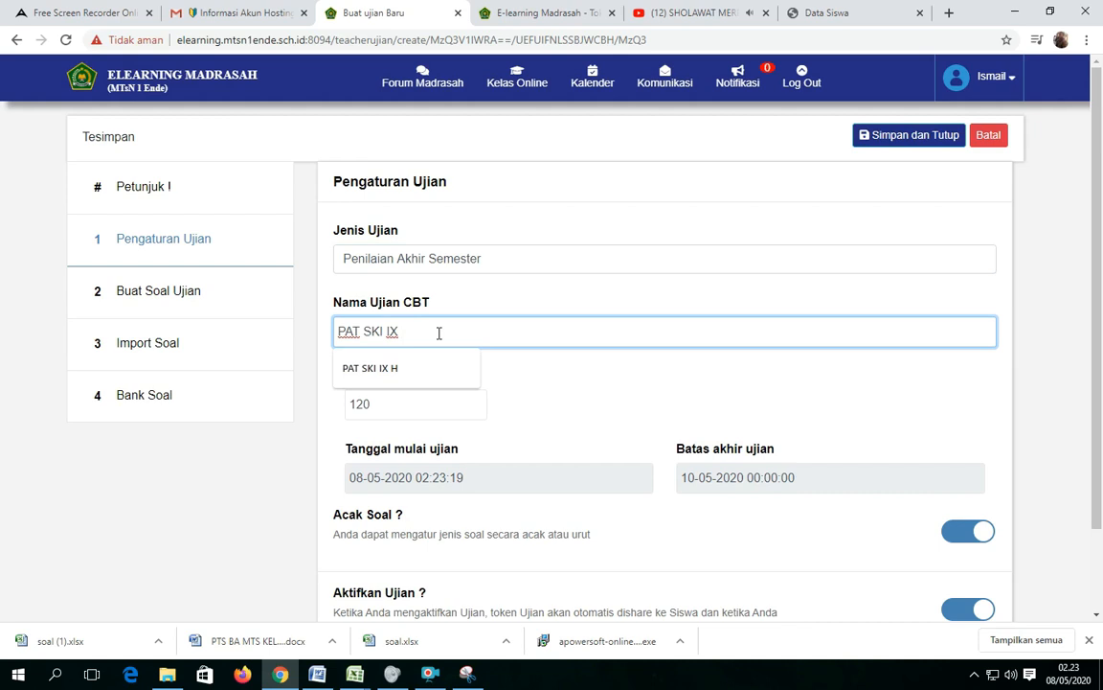
pyautogui.write('G')
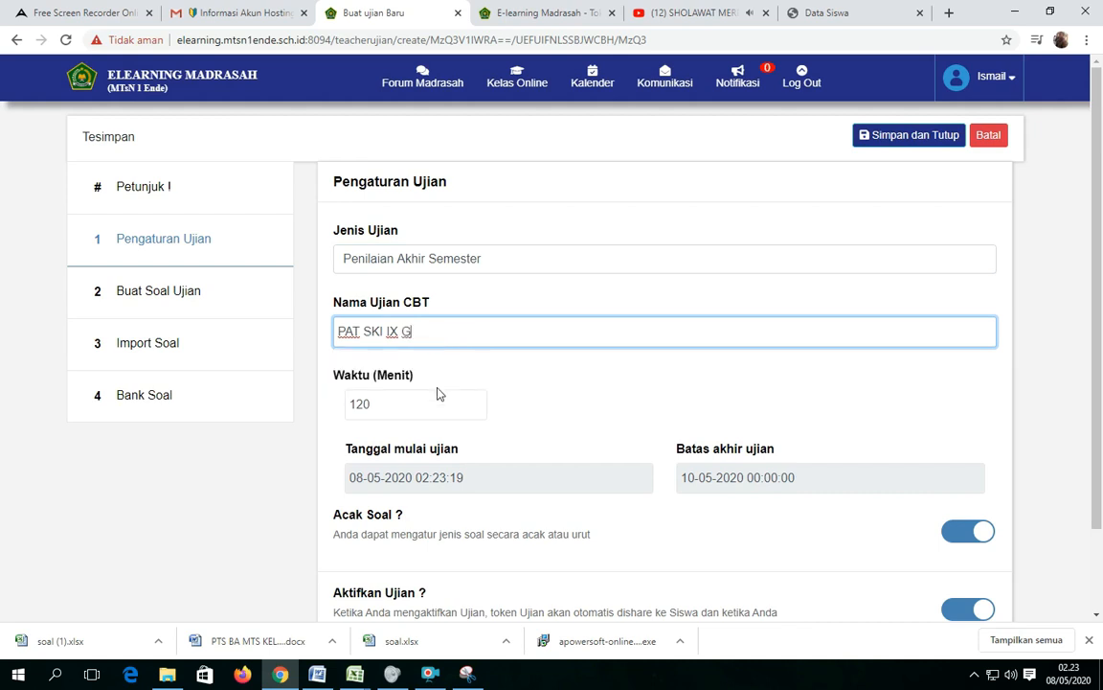
pyautogui.press('Tab')
pyautogui.write('60')
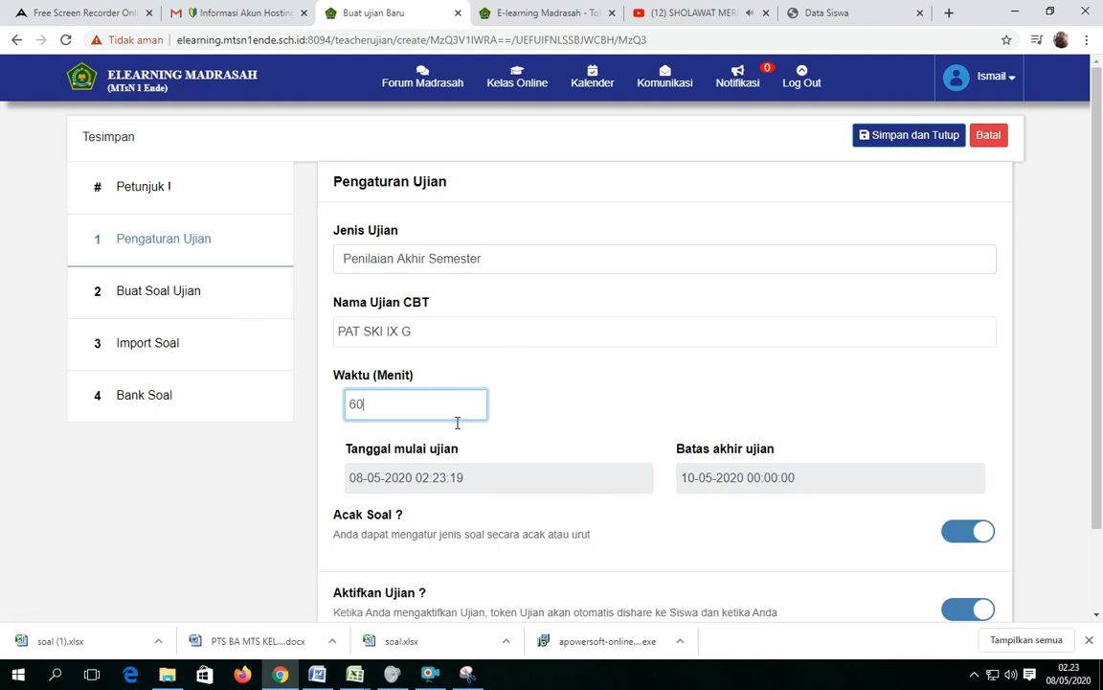
# Load all questions of the PAT SKI IX F class exam from the question bank, and save and close the exam.
pyautogui.click(124, 397)
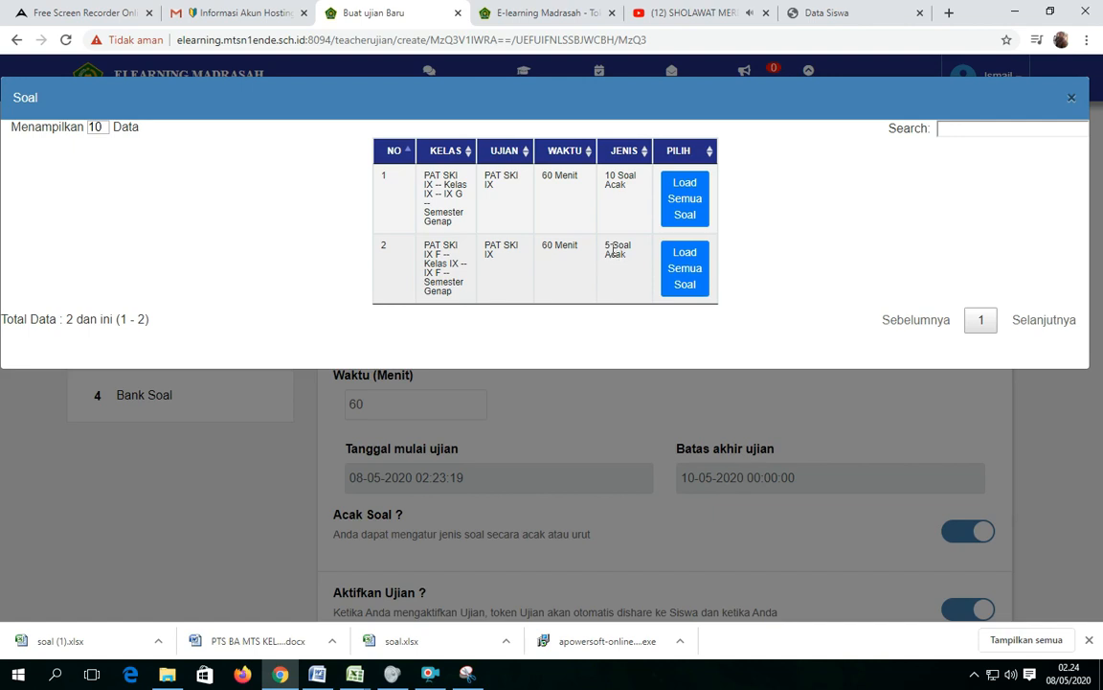
pyautogui.click(685, 284)
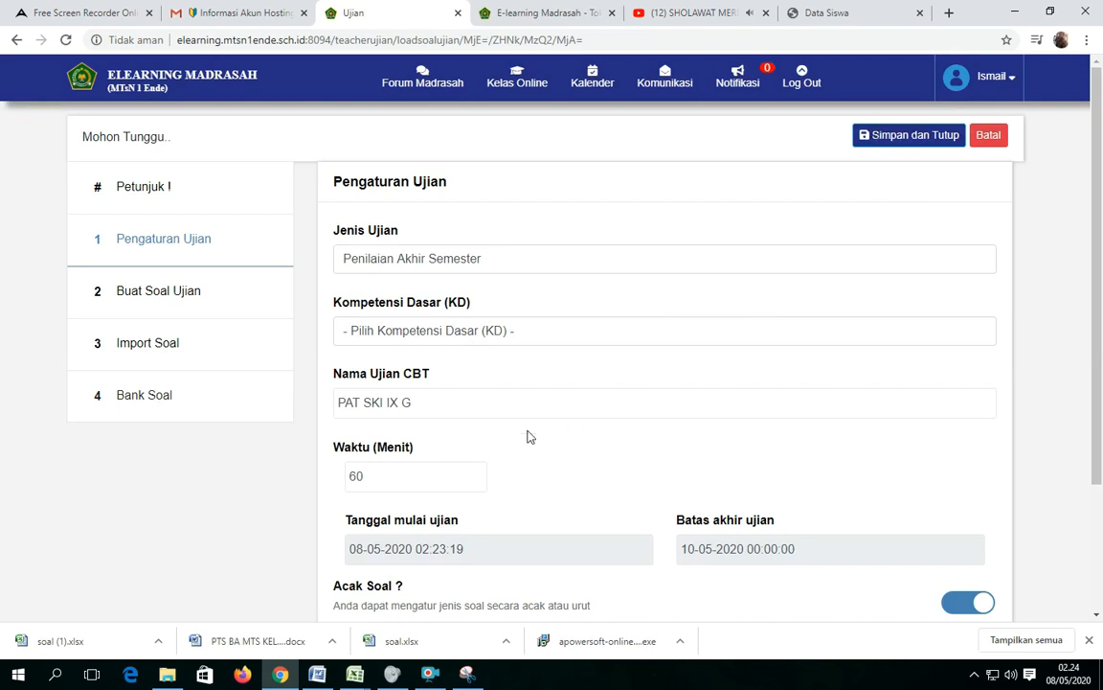
pyautogui.click(884, 137)
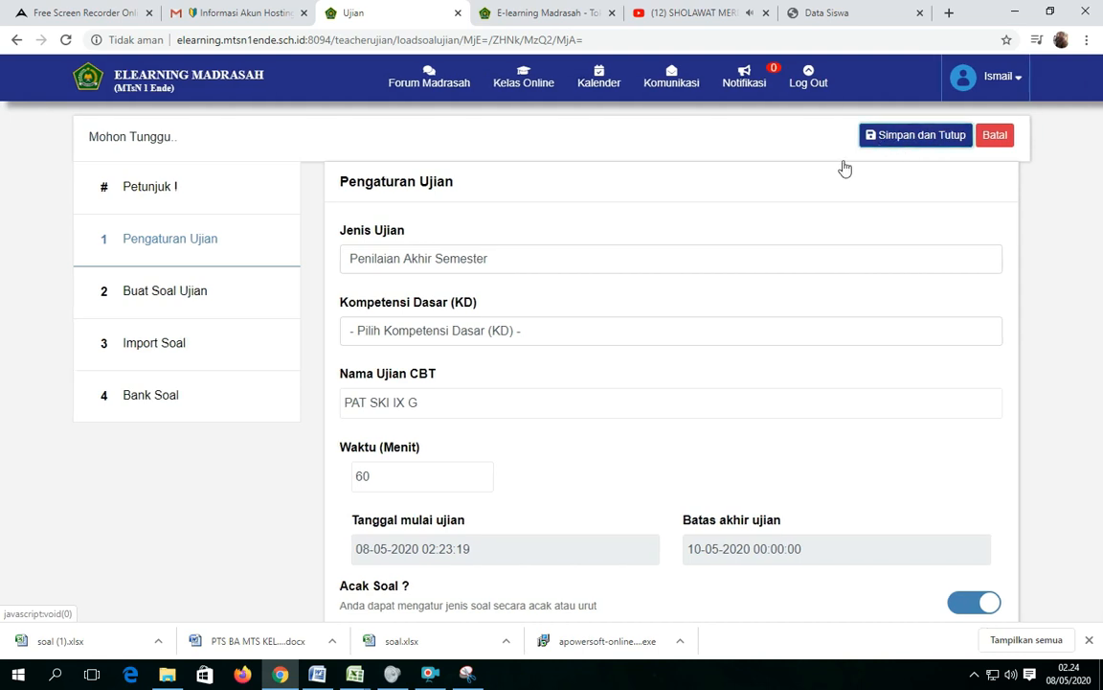
pyautogui.click(561, 217)
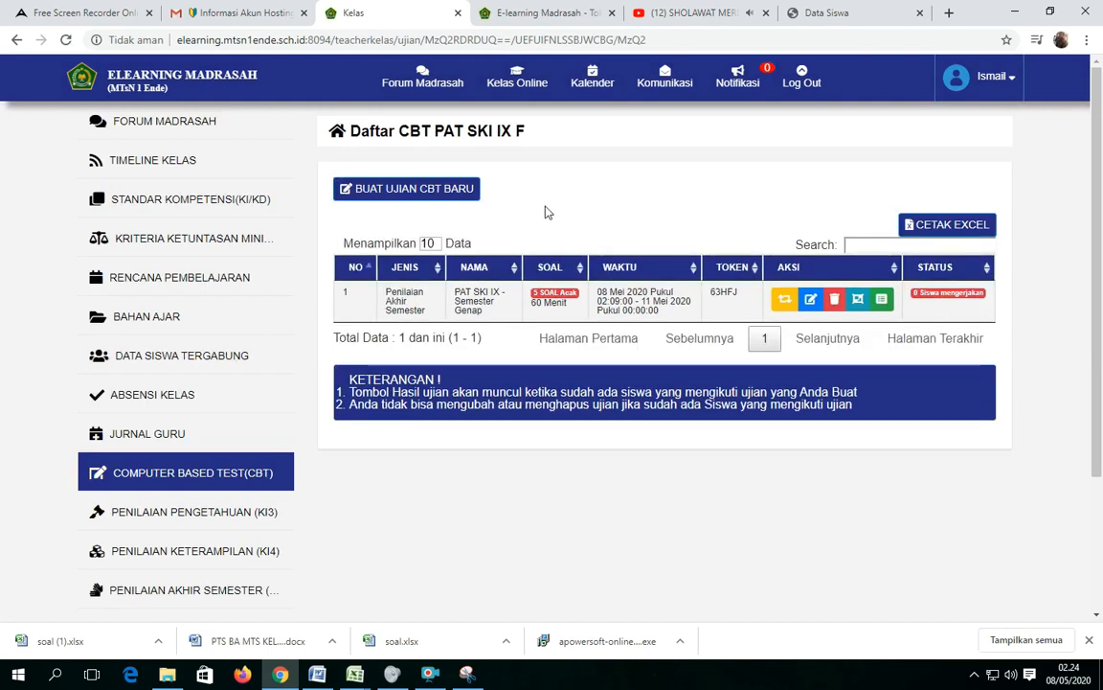
# Open the PAT SKI IX G online class and display its CBT exam list.
pyautogui.click(525, 82)
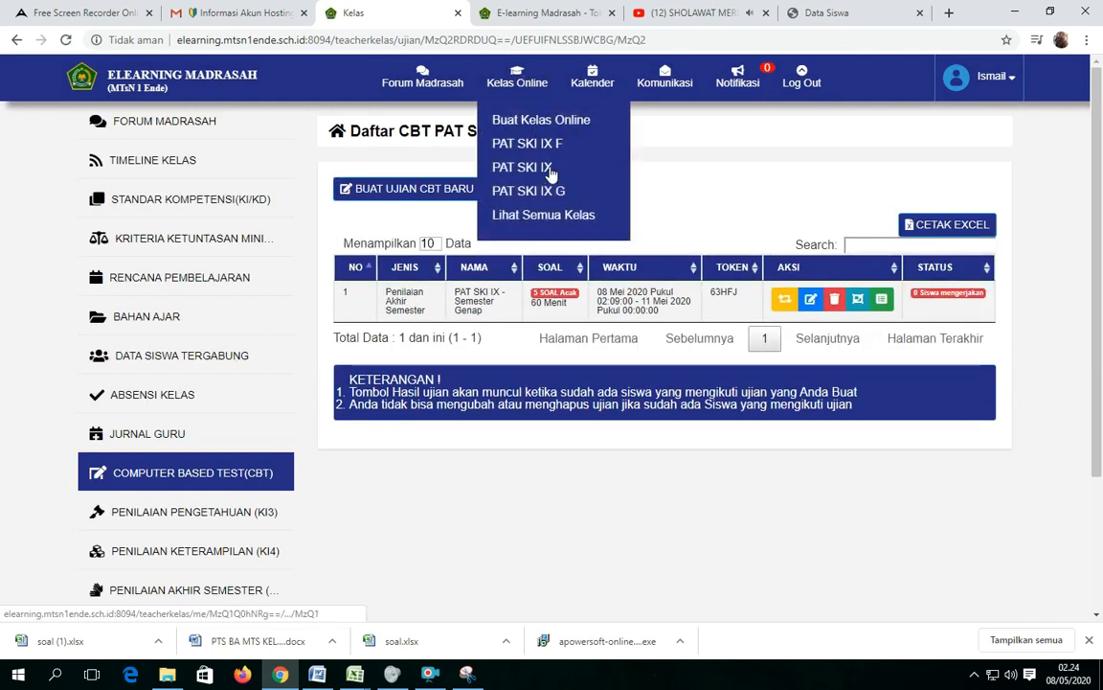
pyautogui.click(536, 196)
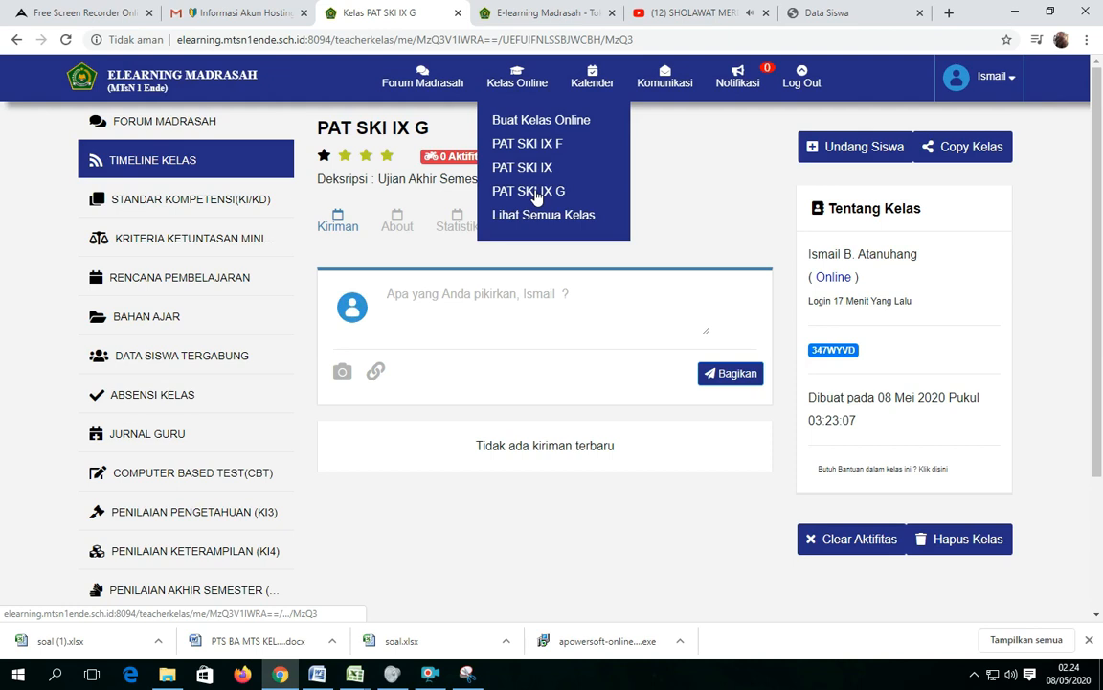
pyautogui.click(260, 474)
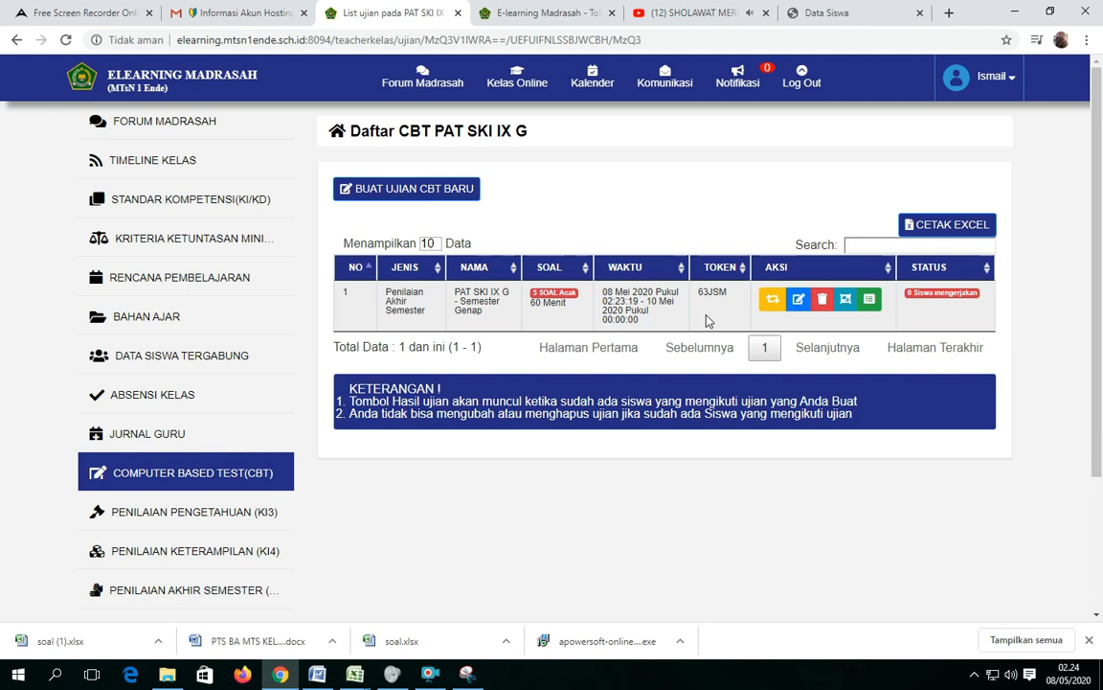
# Run the PAT SKI IX G exam simulation to preview question 1 with its answer key, and end the simulation.
pyautogui.click(772, 302)
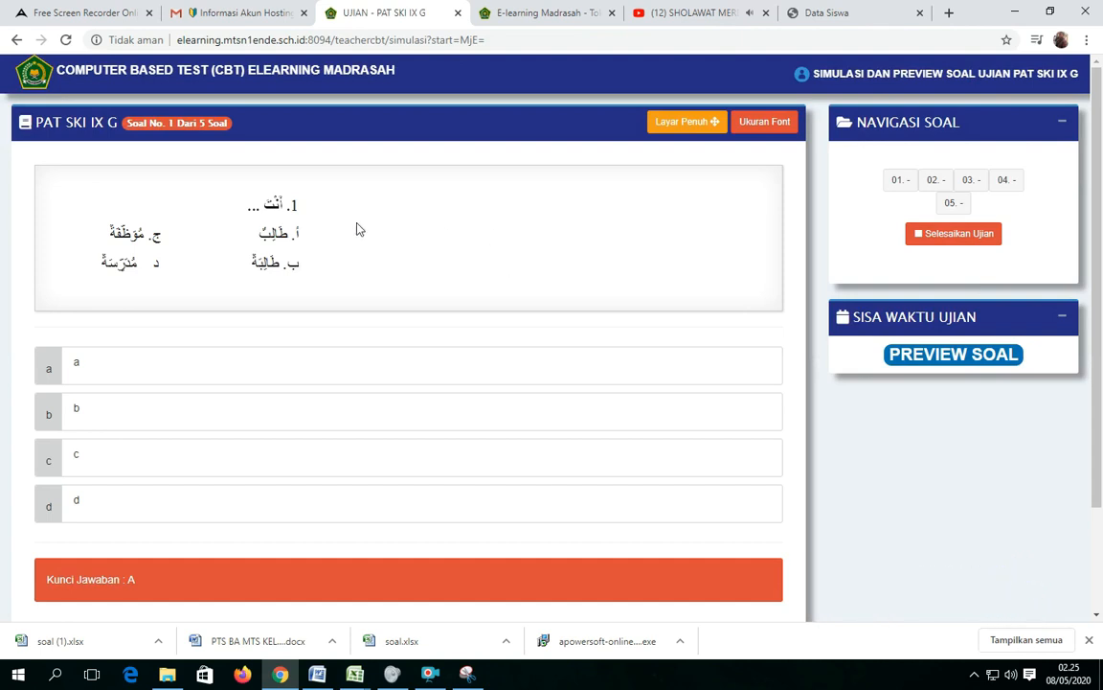
pyautogui.click(959, 241)
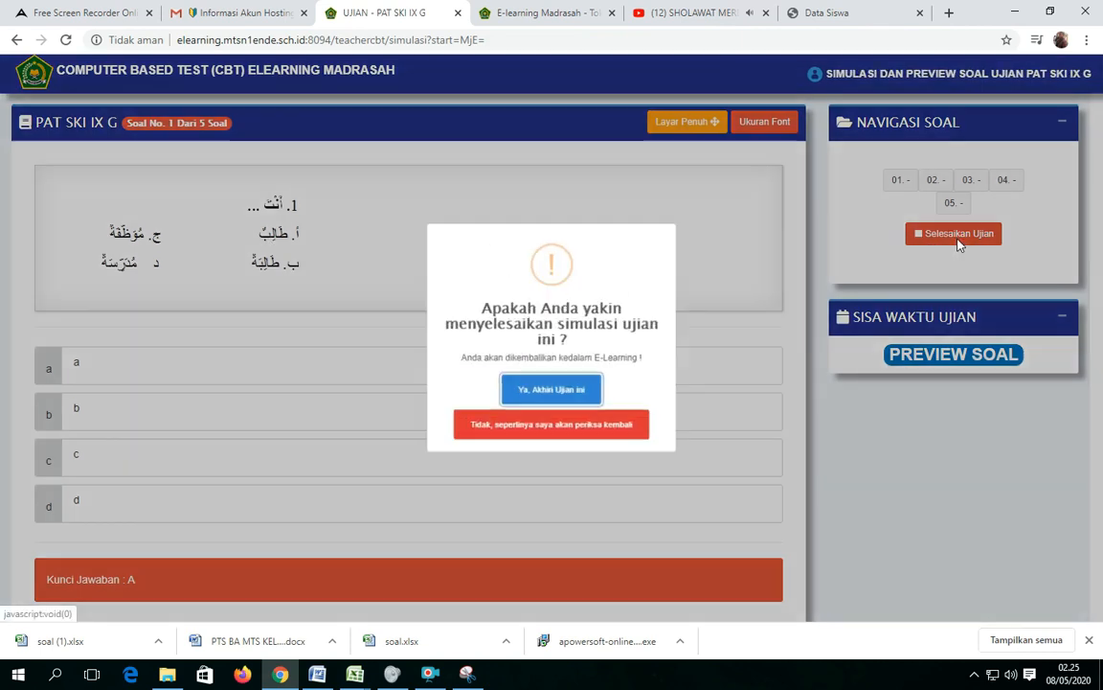
pyautogui.click(562, 396)
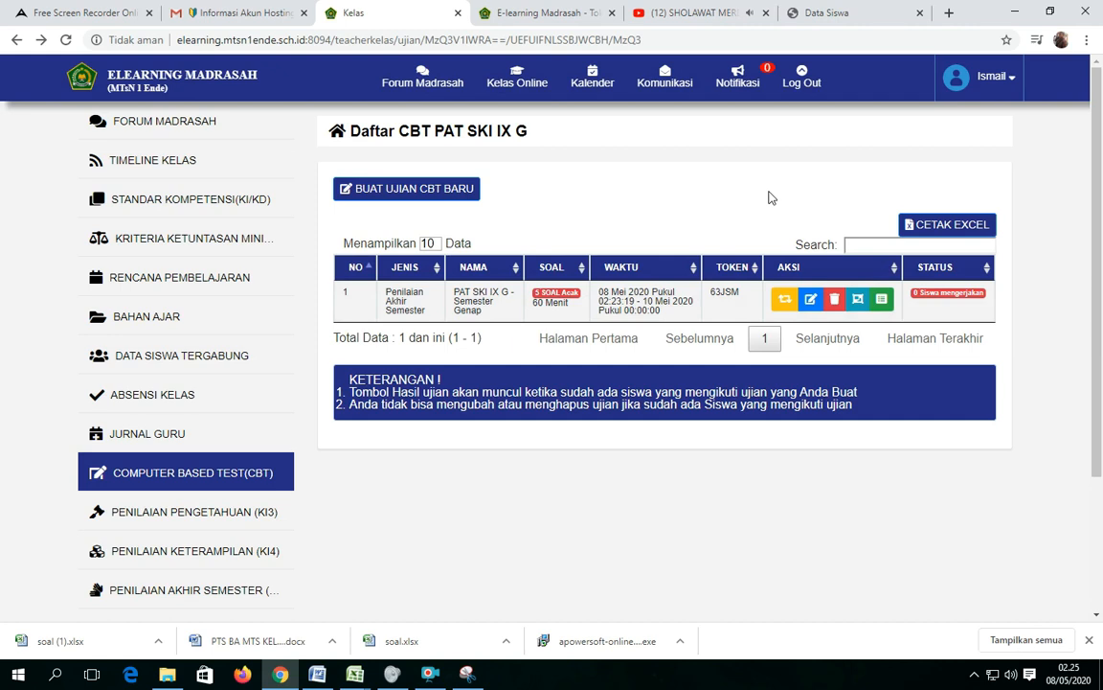
pyautogui.click(431, 676)
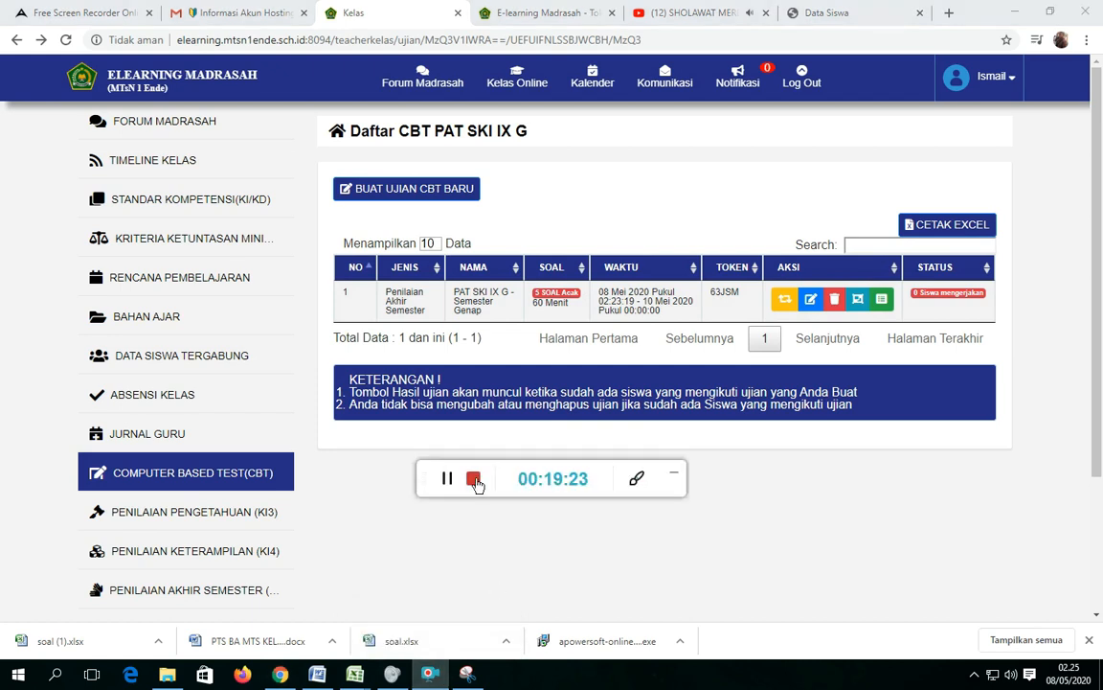